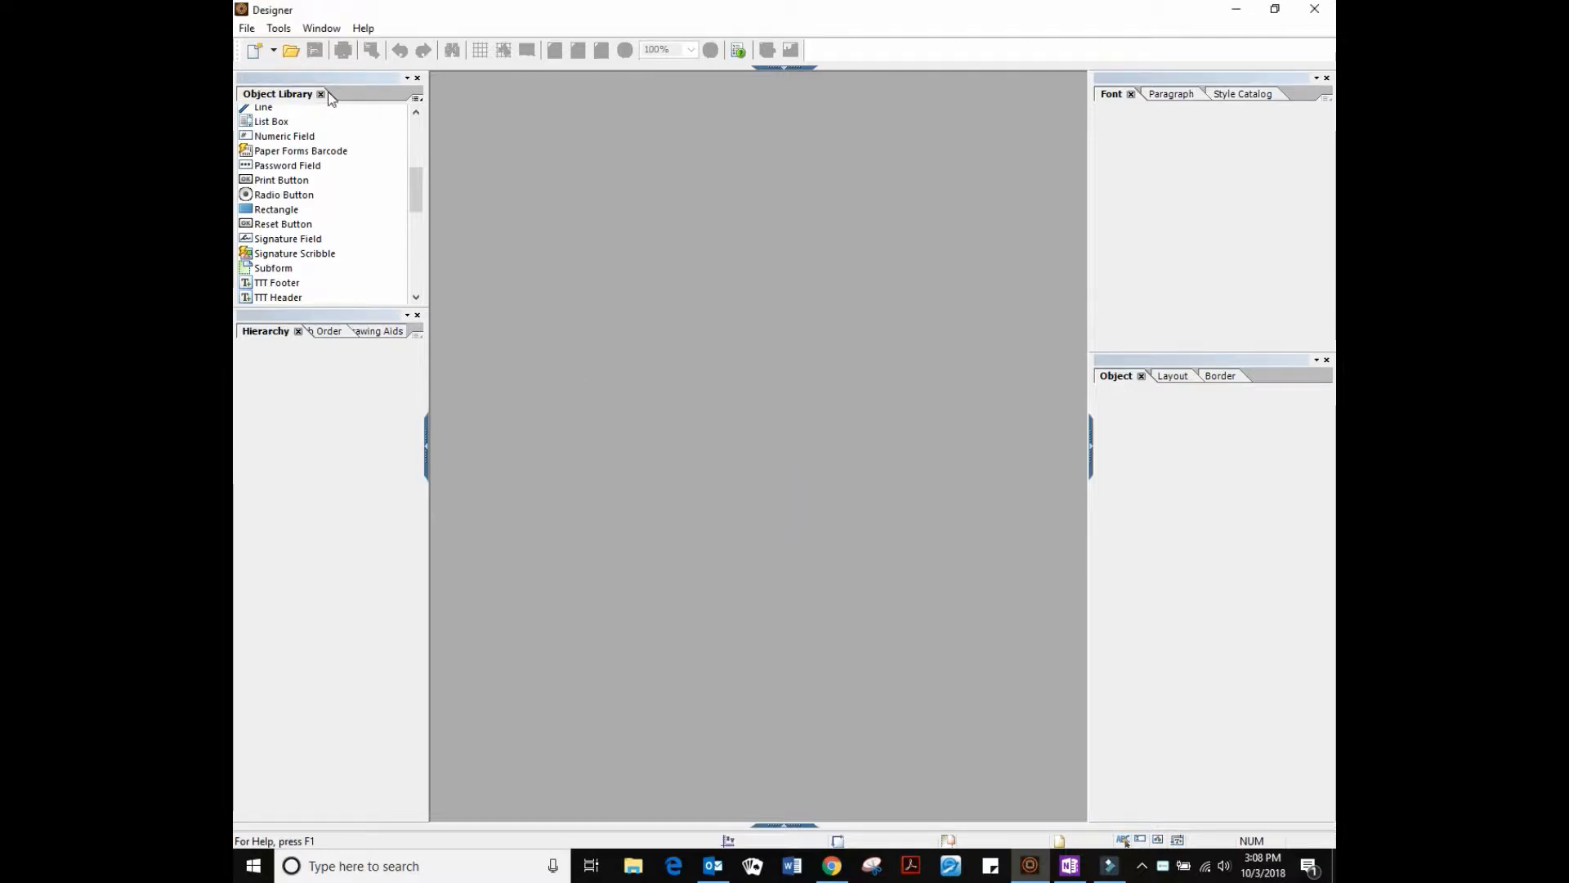
Open the Template form from the recent files list
click(246, 27)
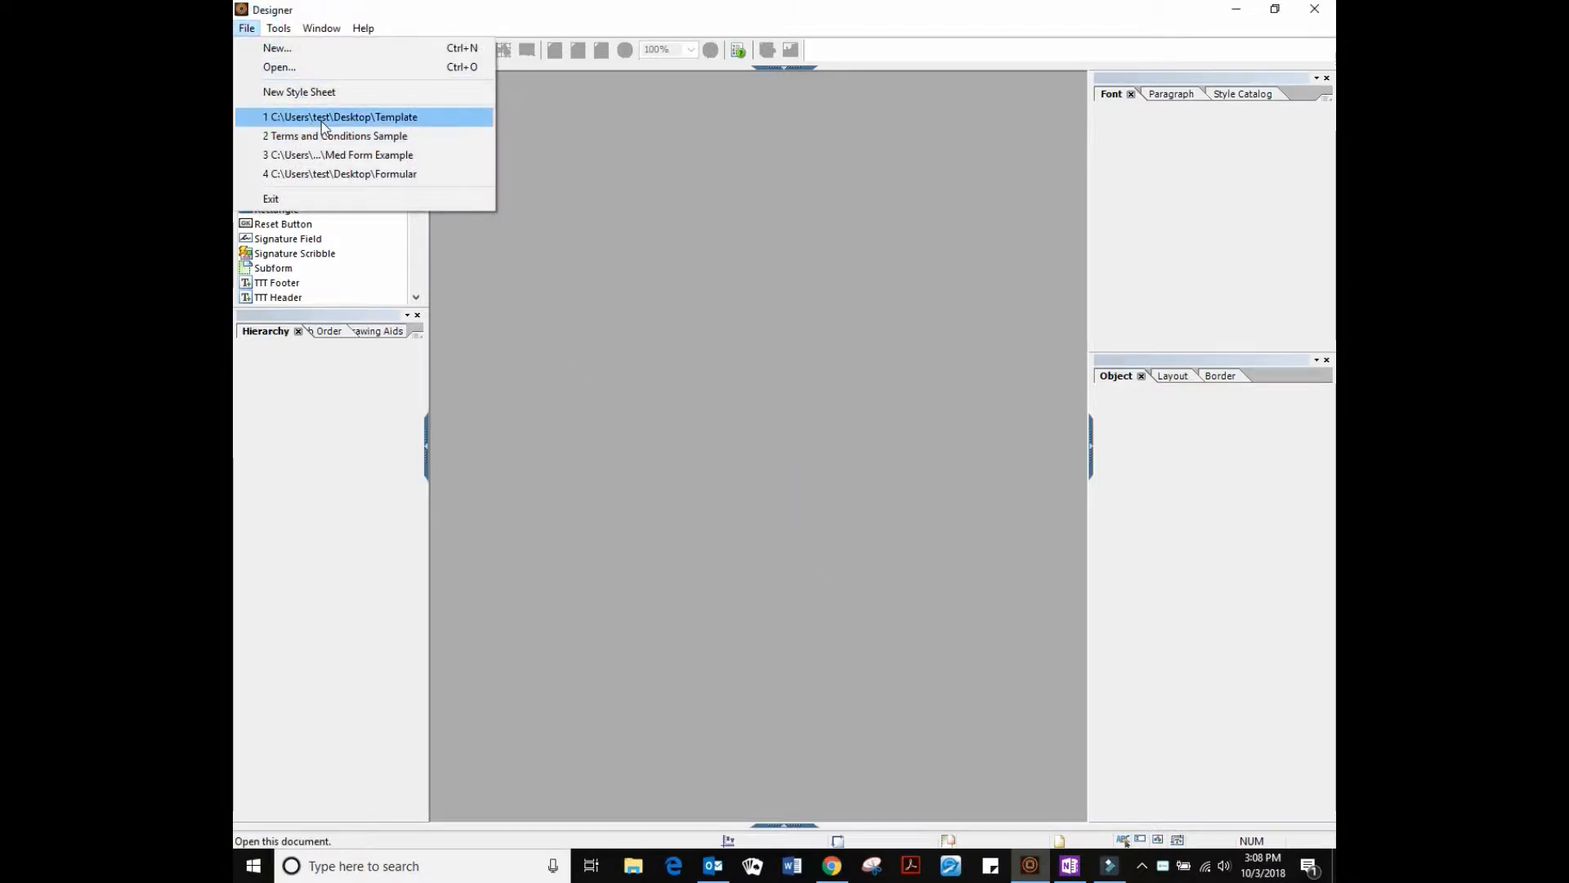
click(322, 118)
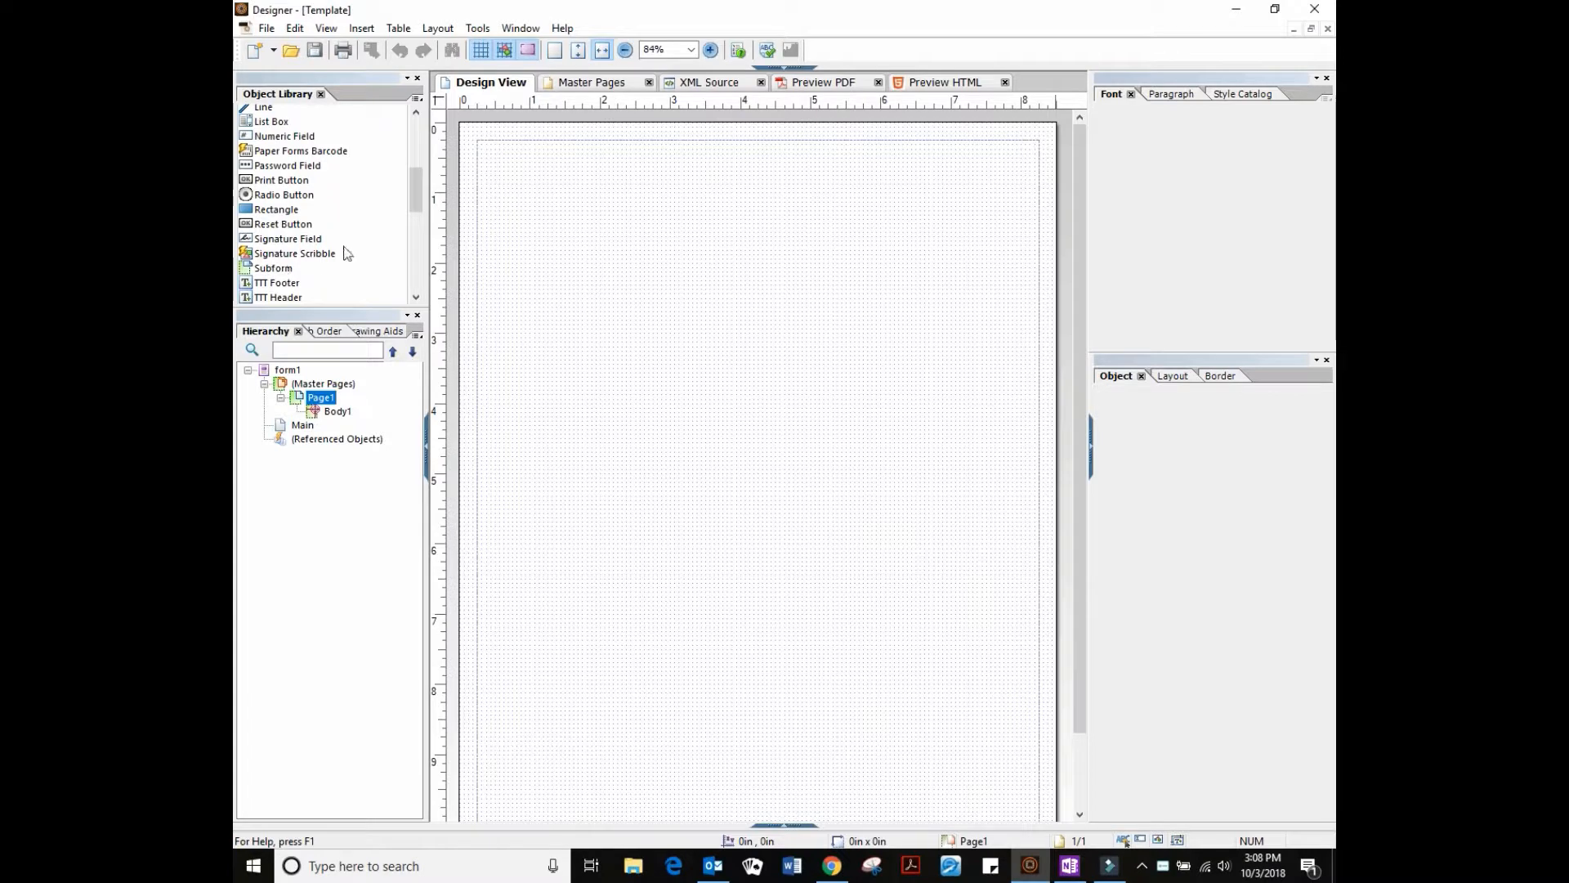
Place the TTT Header at the top of the page and the TTT Footer at the bottom
scroll(417, 188, down, 1)
drag(278, 254, 537, 170)
drag(278, 239, 771, 768)
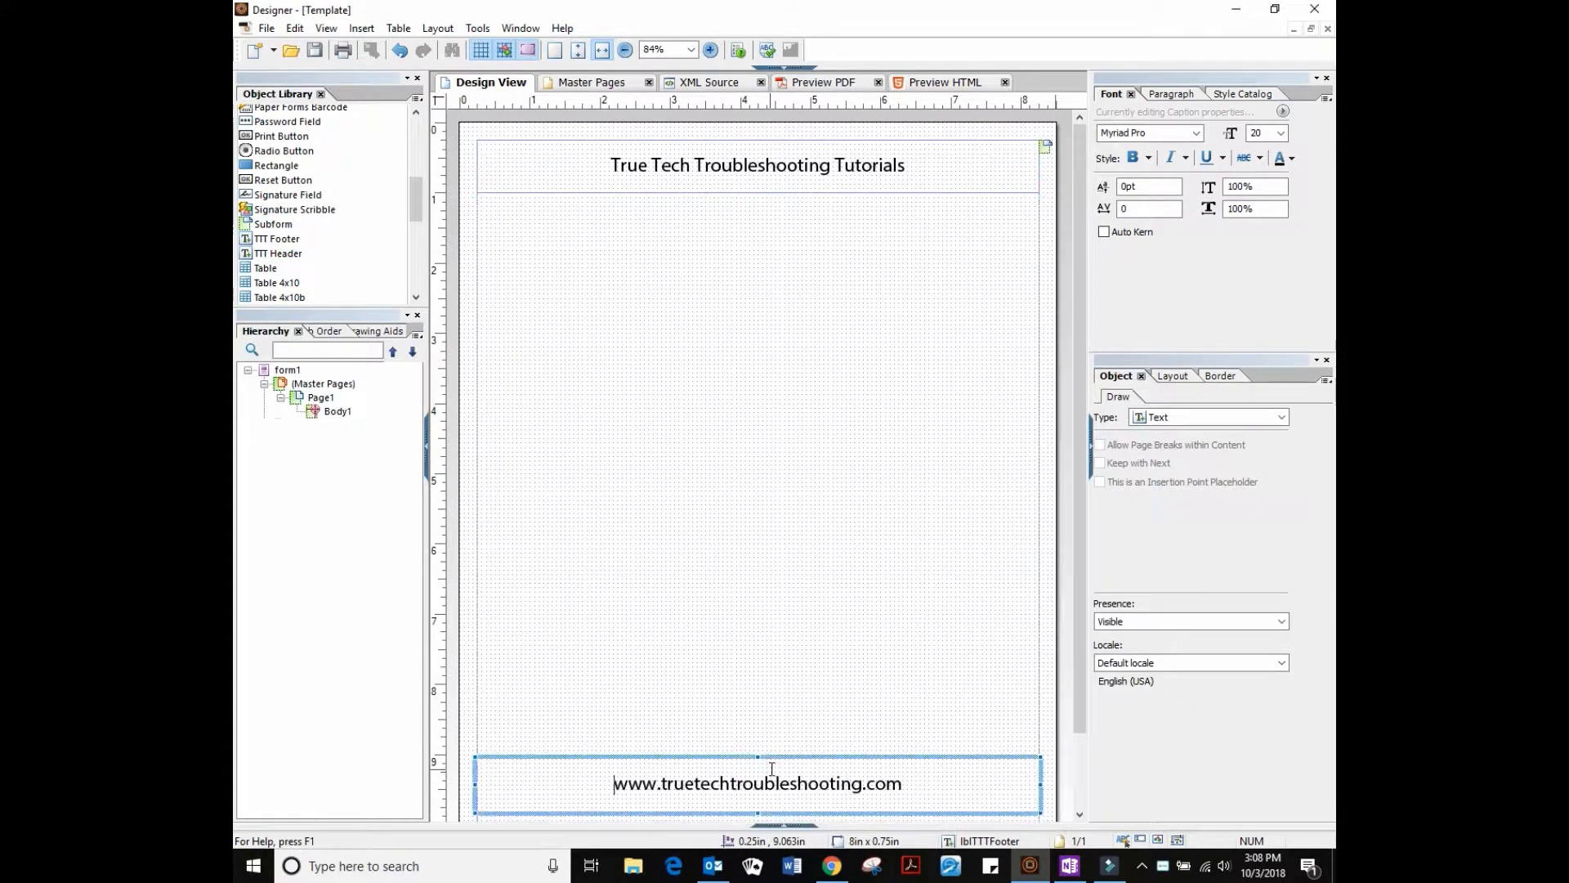
drag(419, 201, 420, 147)
Add a Radio Button from the Object Library to the page
scroll(301, 283, down, 1)
scroll(301, 283, down, 2)
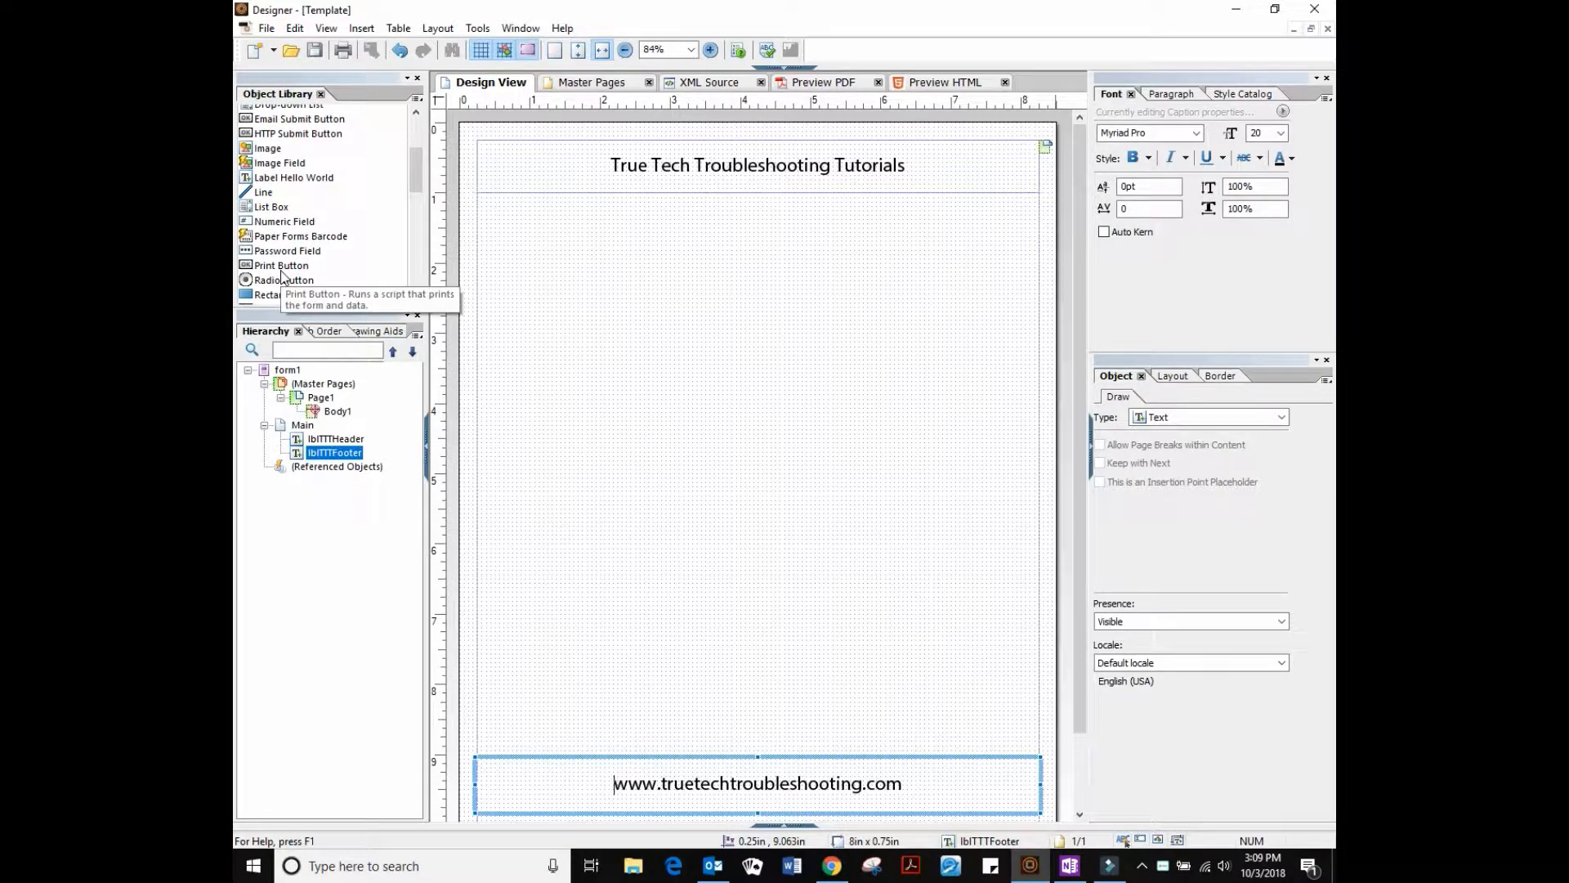
drag(282, 276, 701, 295)
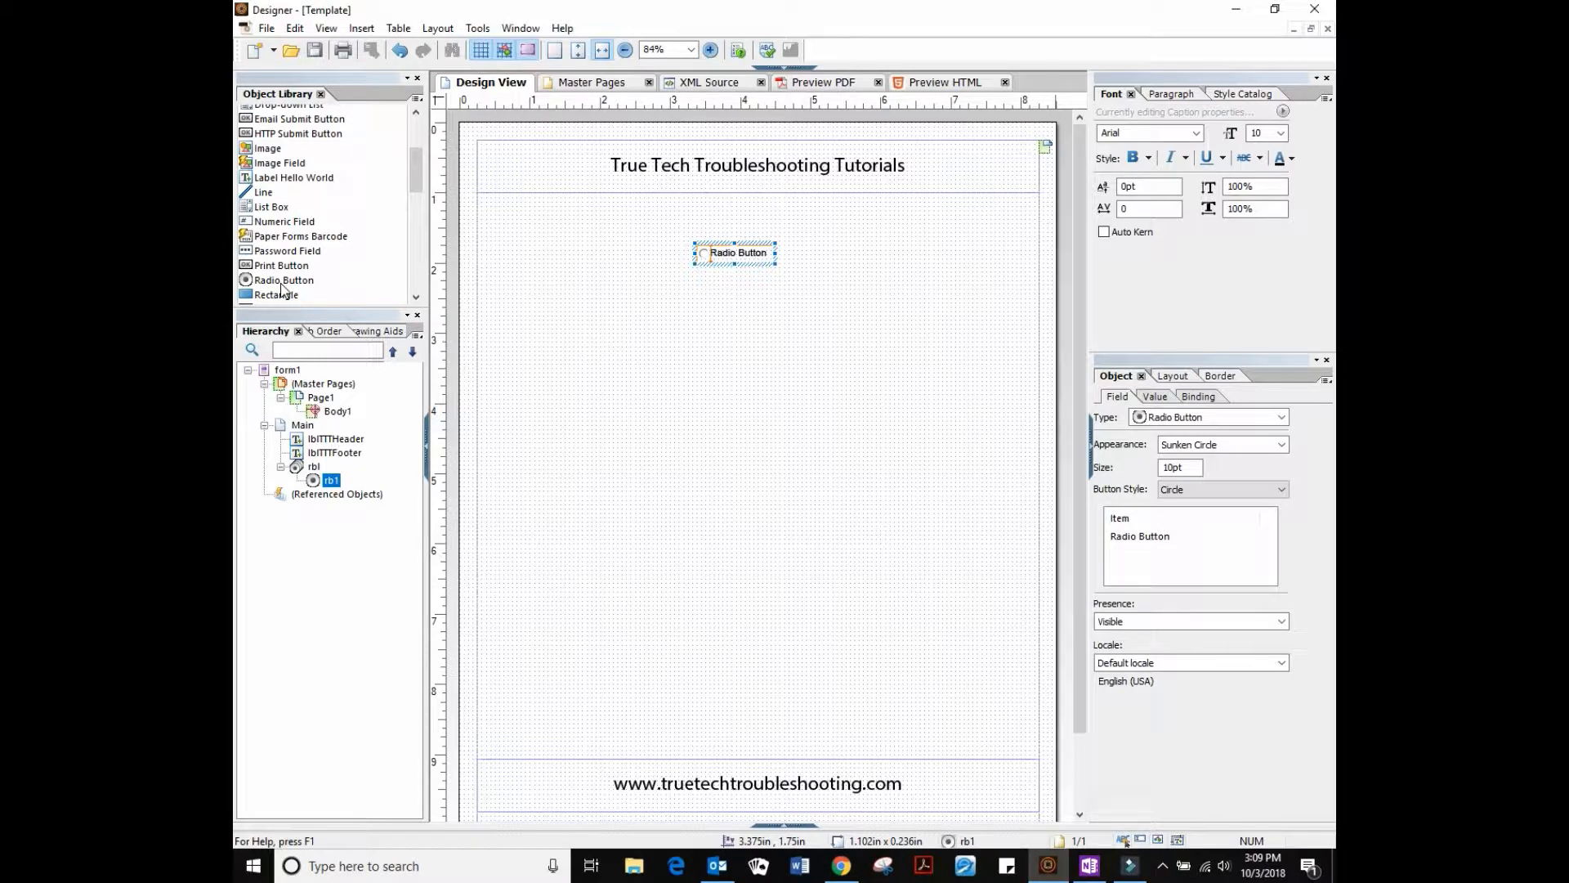
Stack four more radio buttons below the first to make five
drag(275, 282, 727, 273)
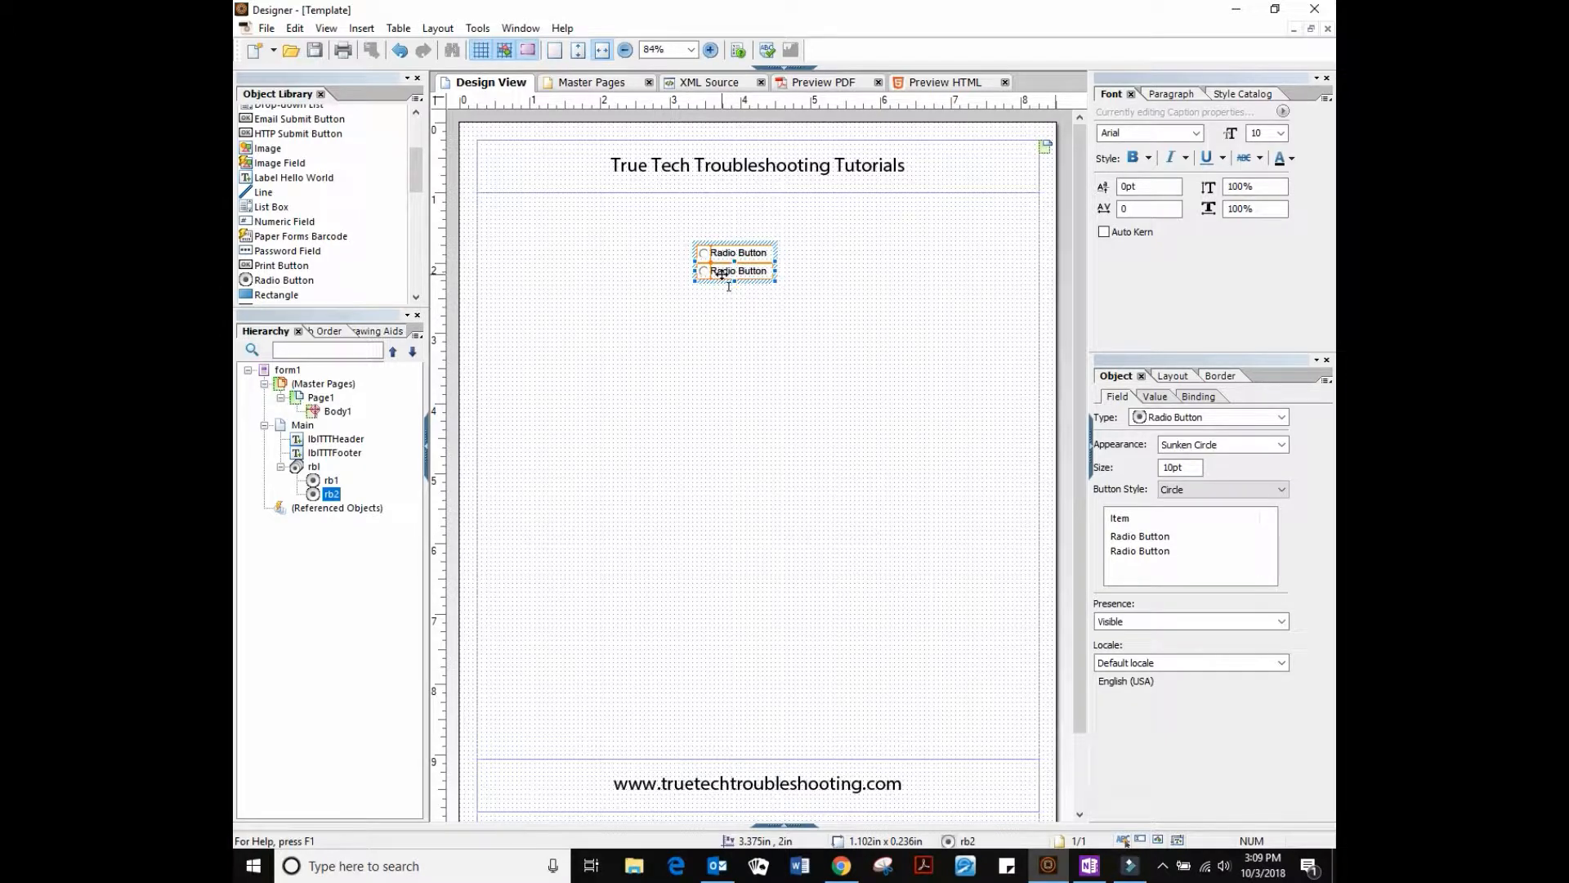
drag(722, 274, 720, 278)
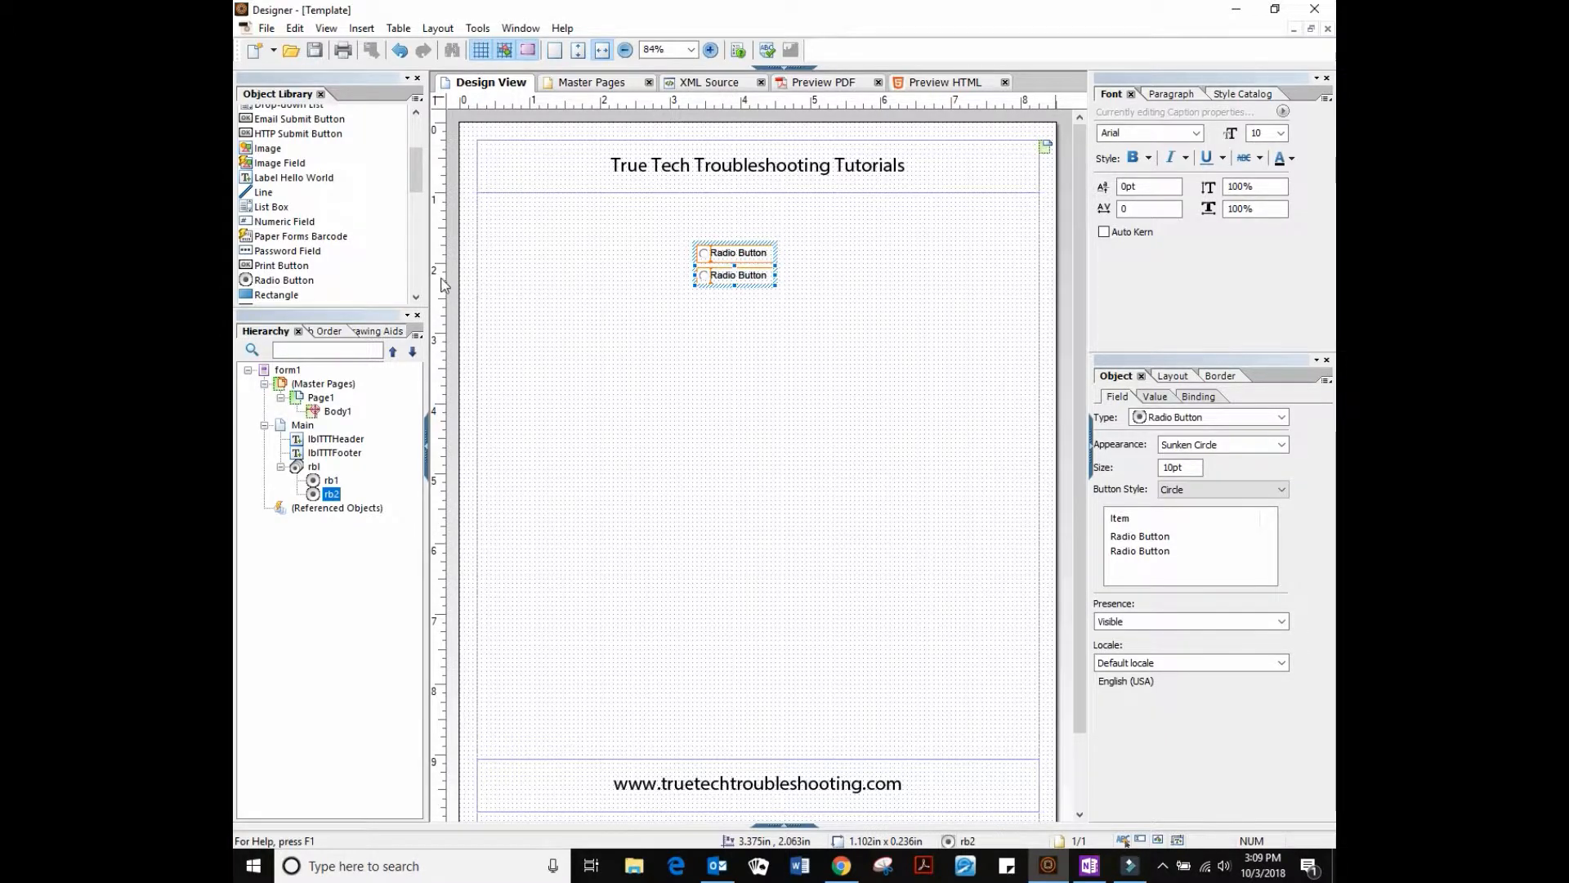
drag(296, 283, 733, 304)
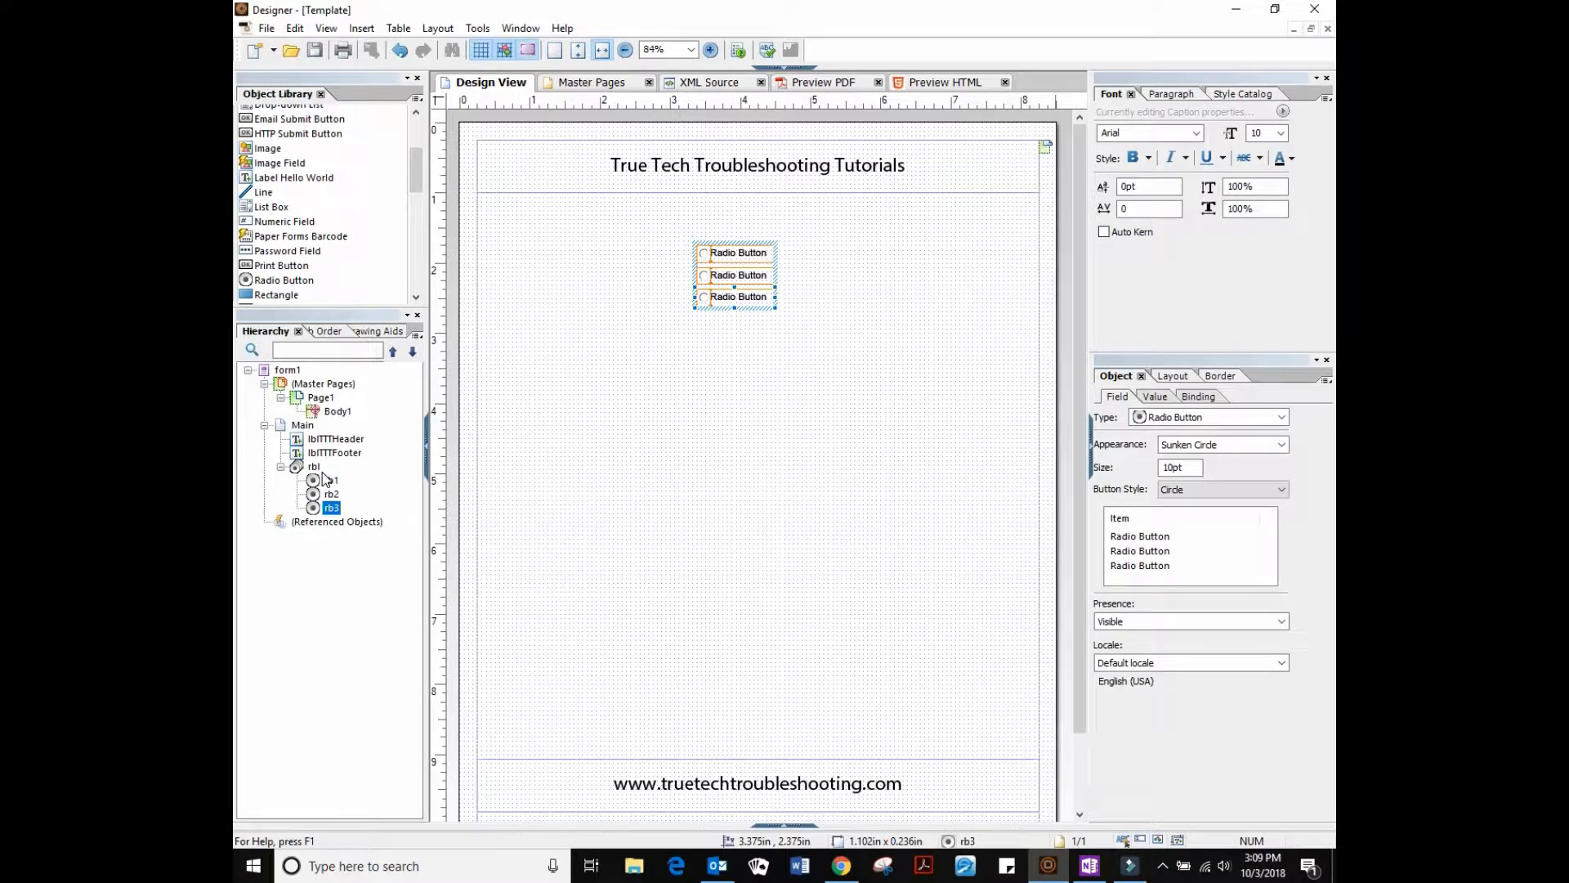
drag(270, 288, 736, 325)
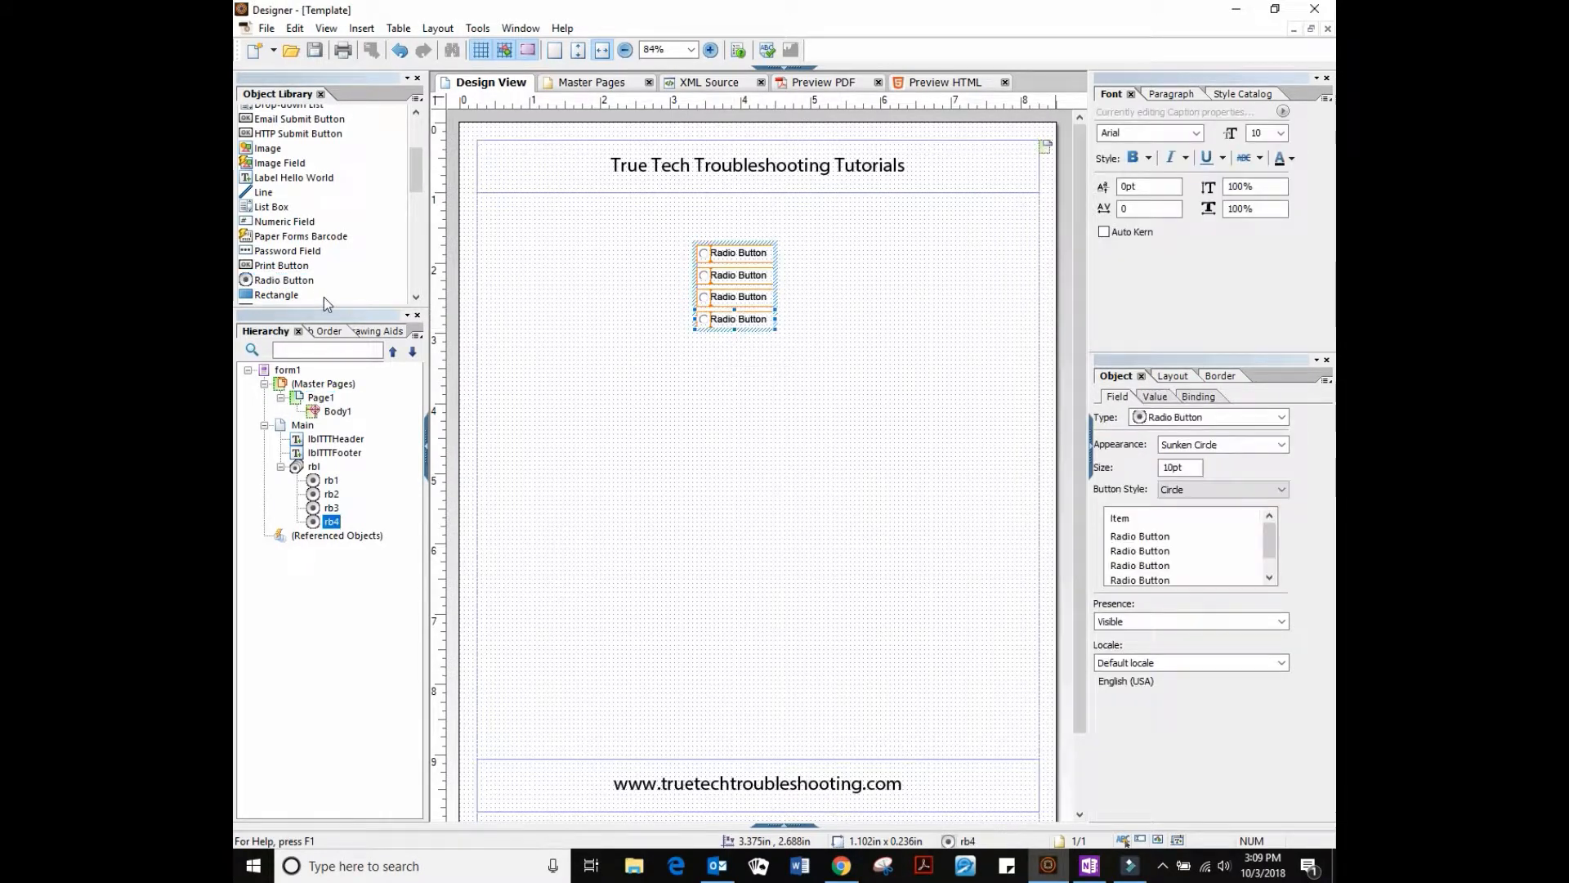
drag(278, 280, 739, 350)
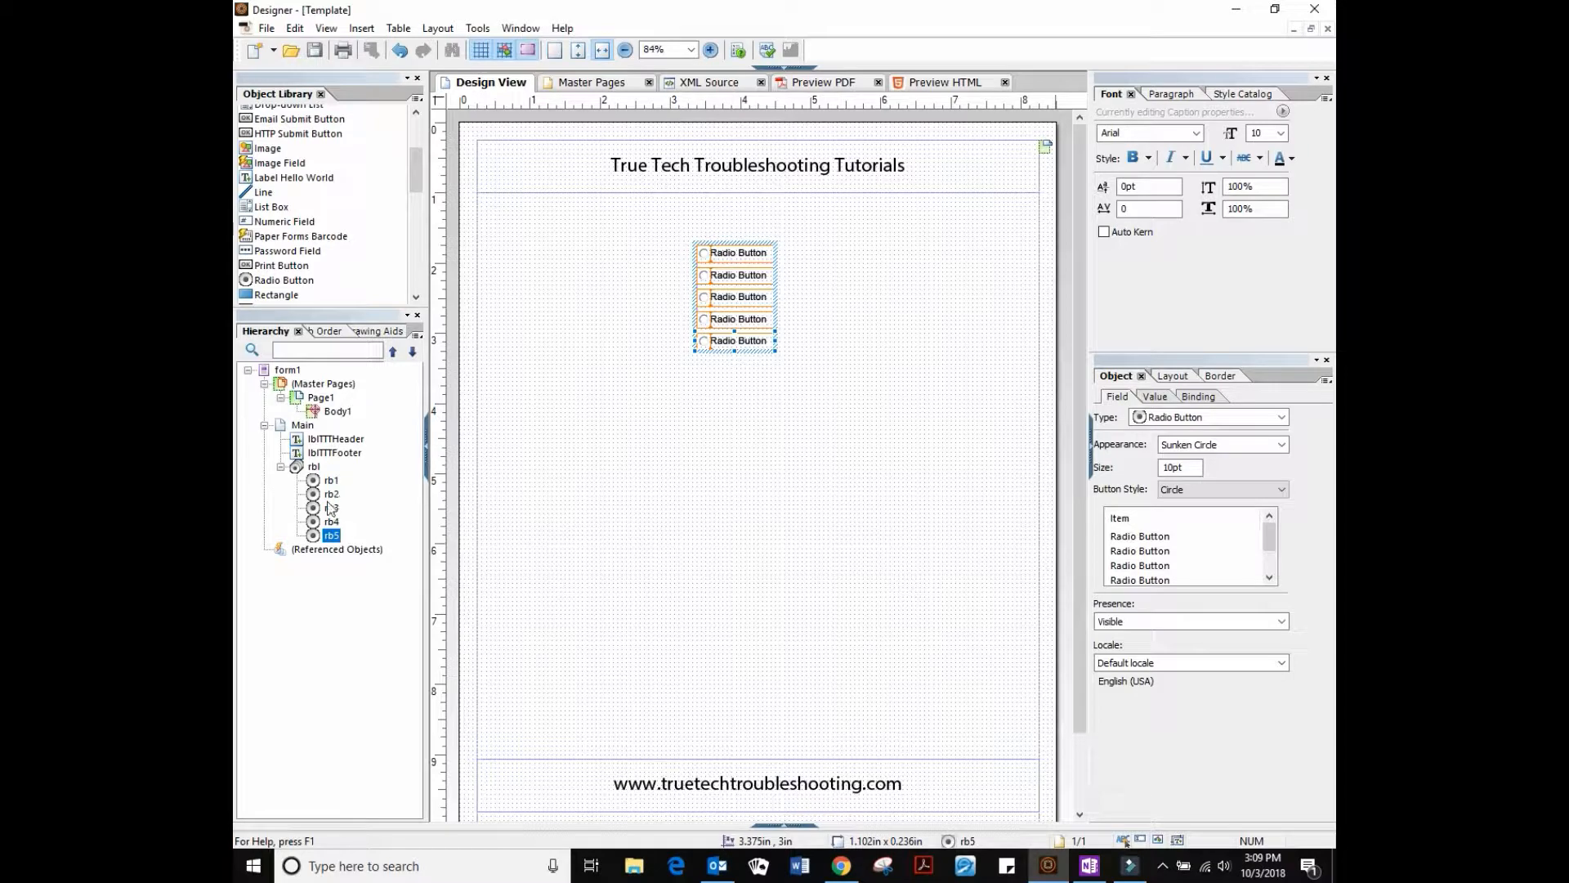
Rename the radio group to rblNumbers and add a Numeric Field below it
click(314, 466)
click(314, 467)
click(324, 470)
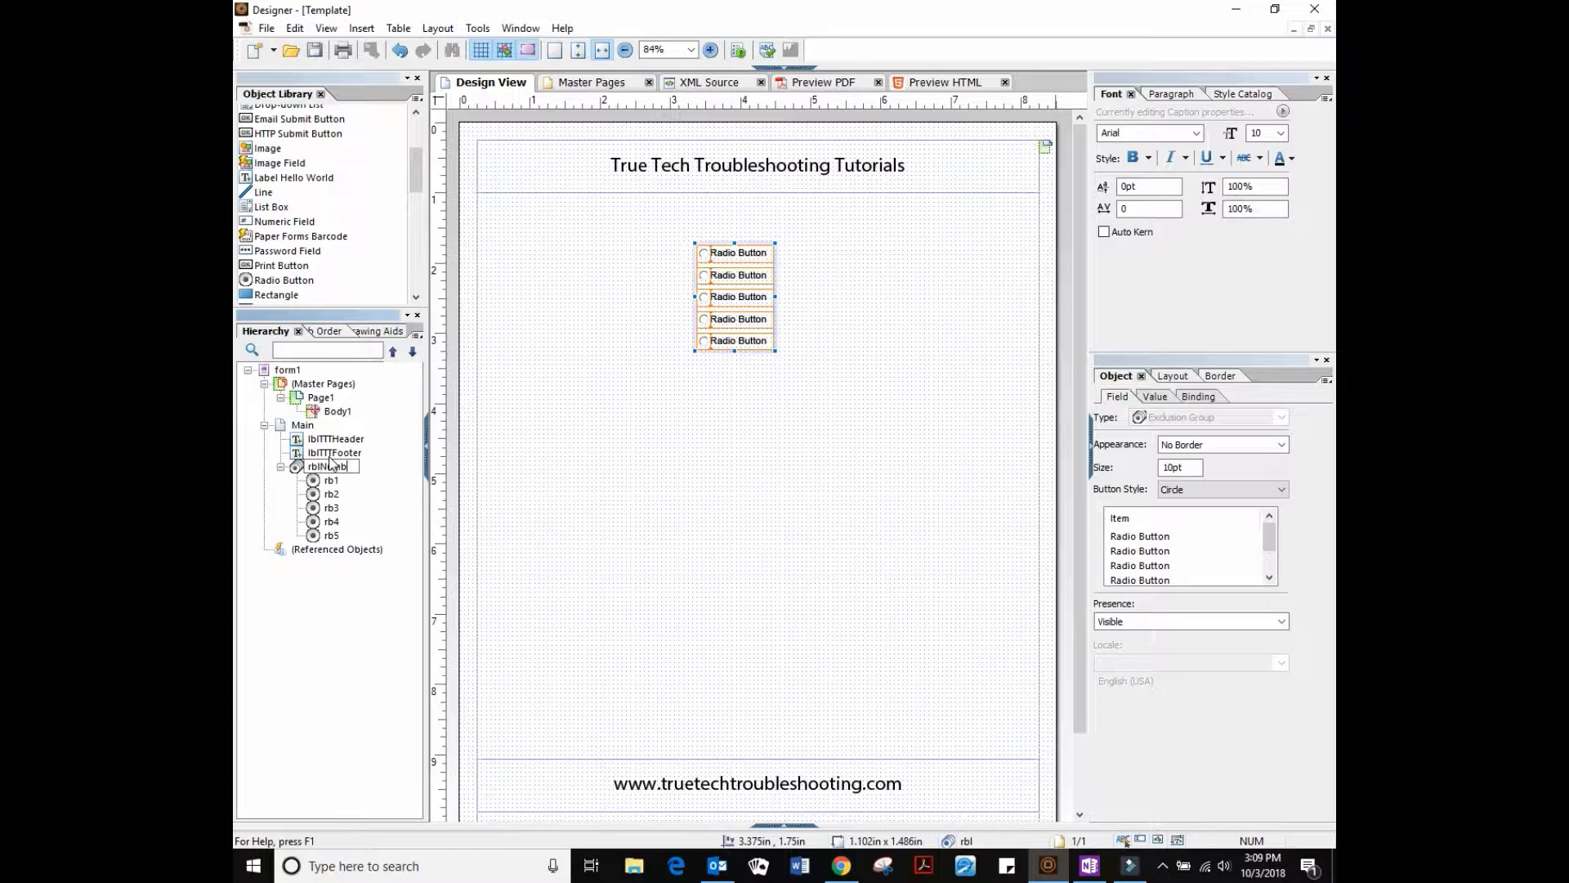
text(Numbers)
key(Return)
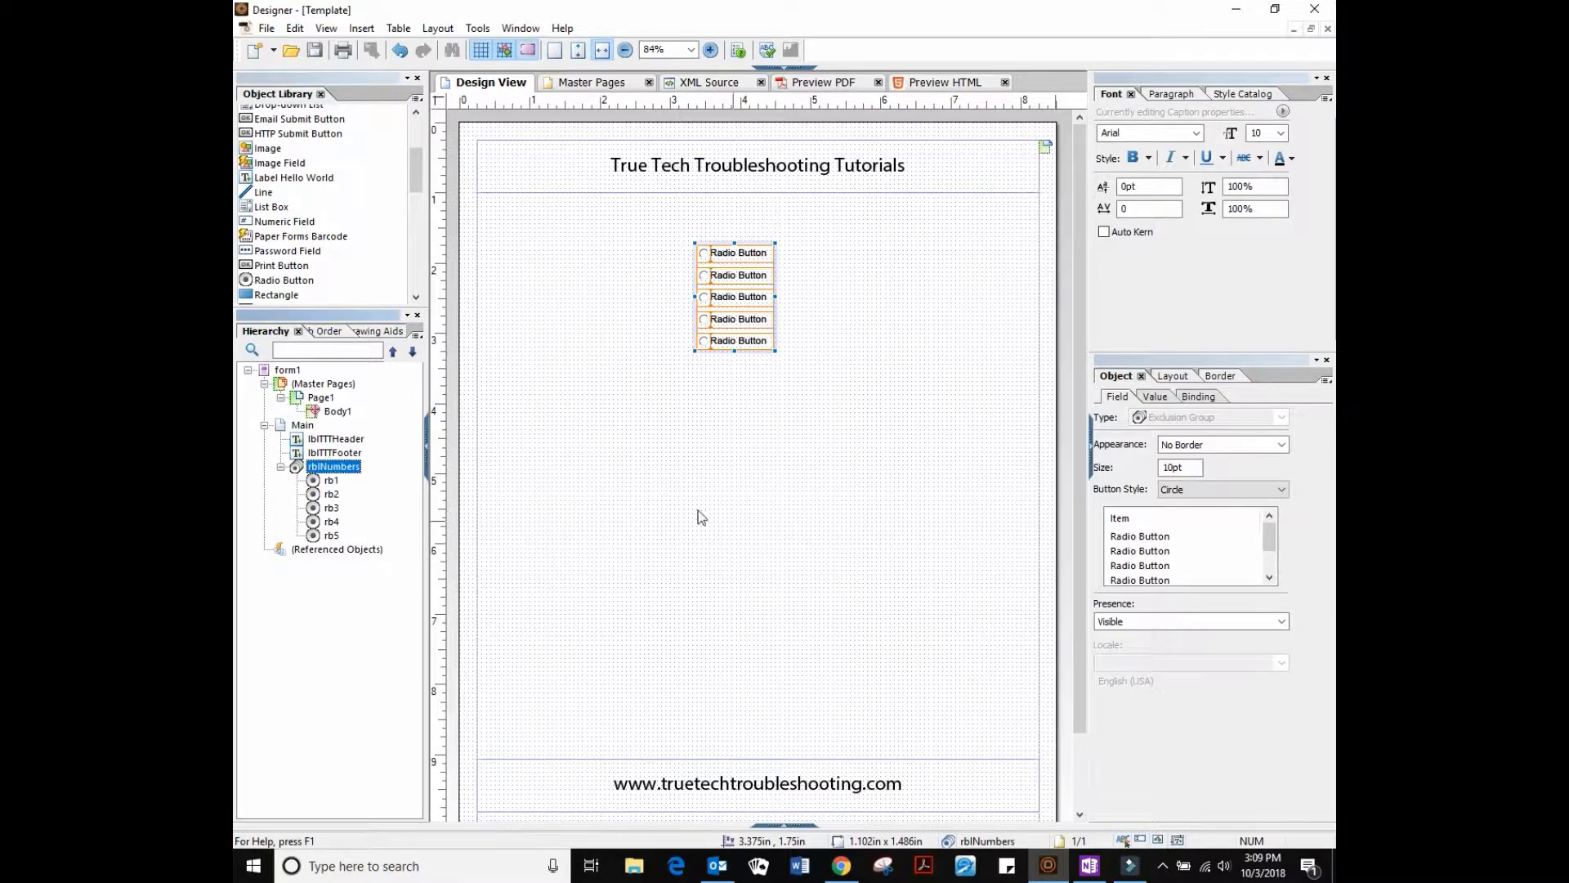
drag(299, 222, 701, 428)
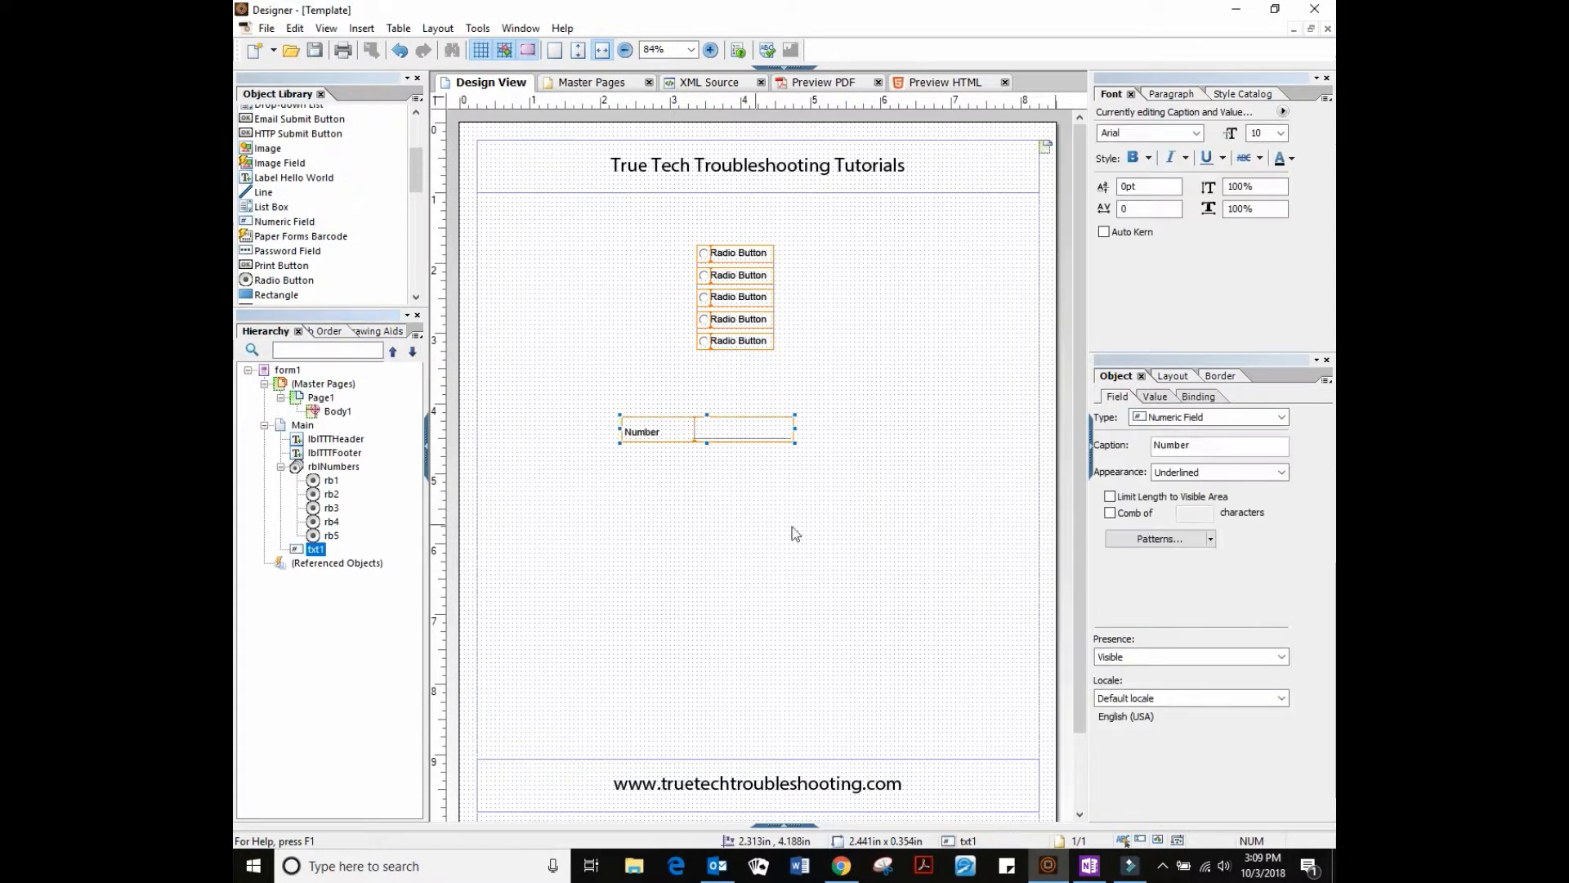
Give the Number field font size 28, making it taller and 3.75in wide
click(1289, 133)
click(1268, 301)
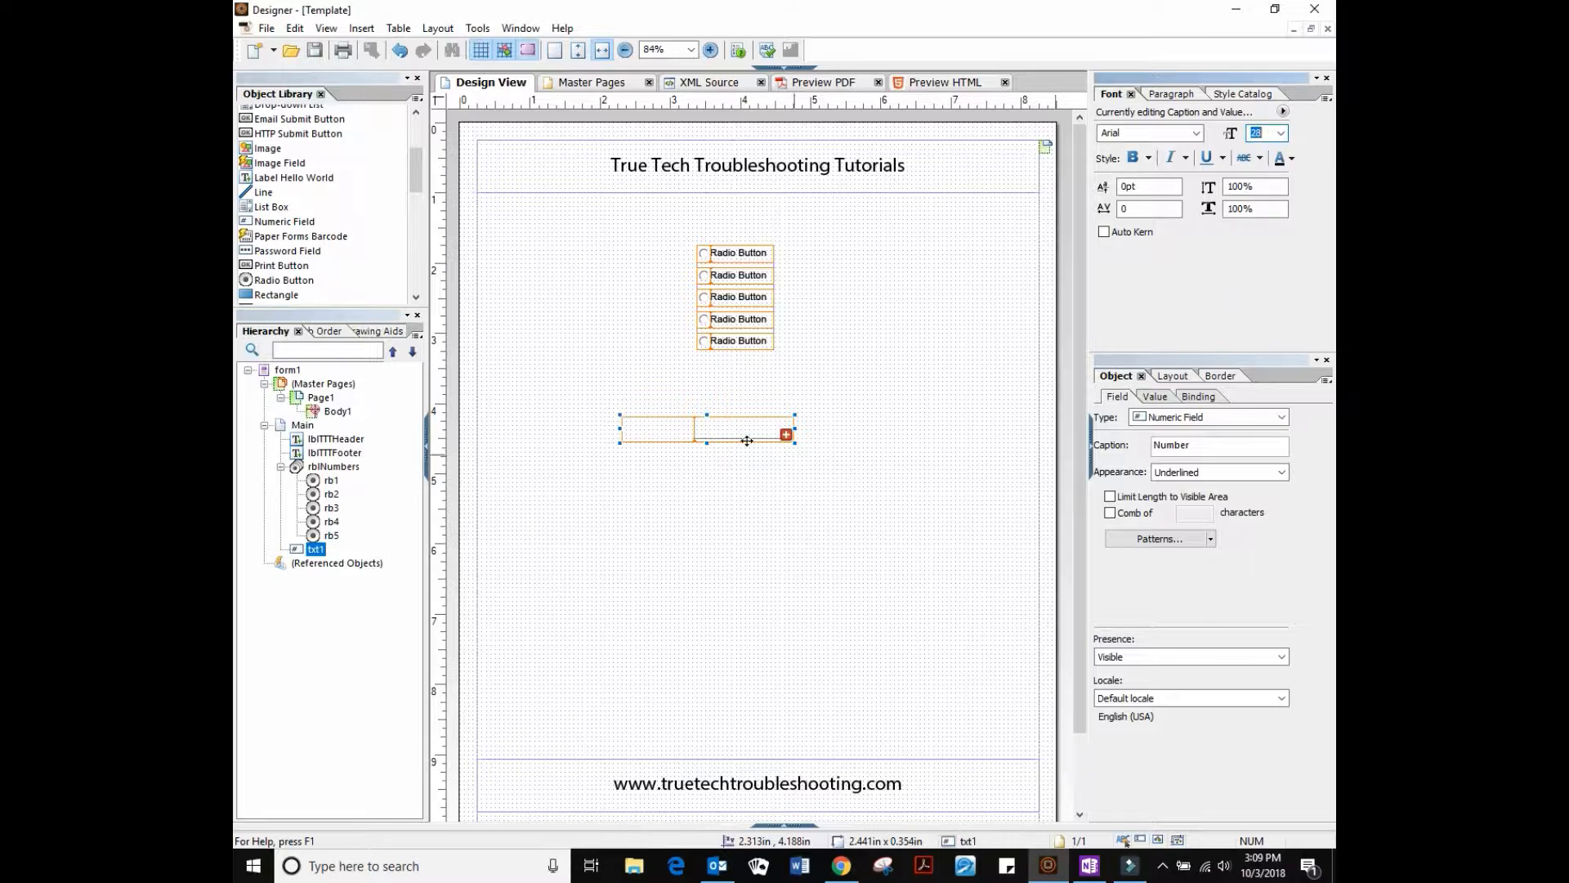
drag(708, 443, 708, 501)
drag(794, 458, 887, 456)
drag(697, 456, 697, 417)
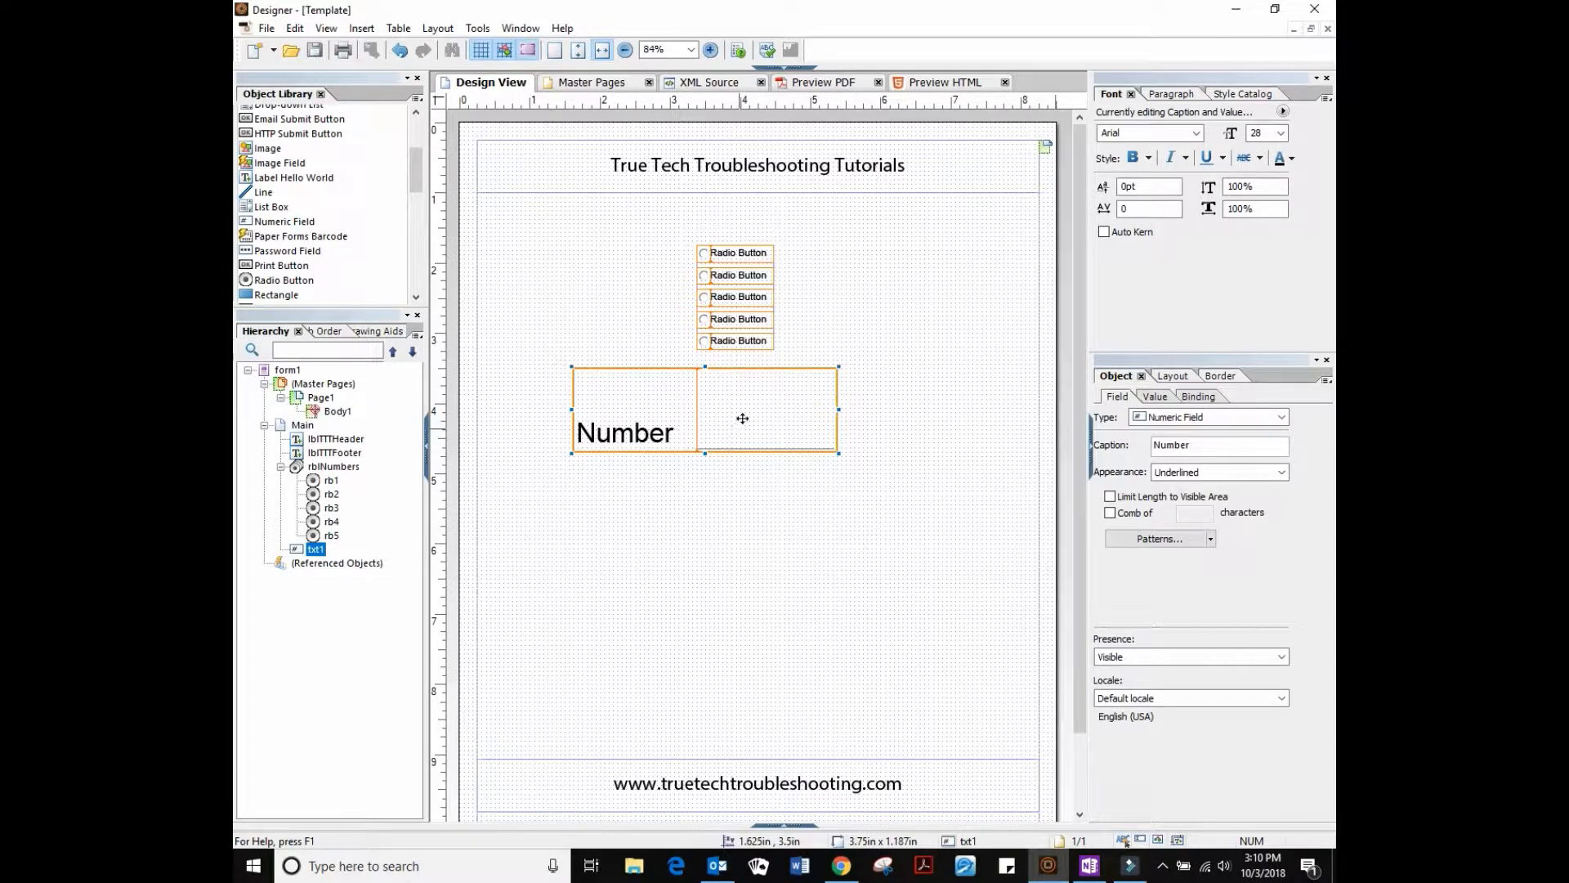
Move the footer higher and rename the numeric field txt1 to txtNumber
drag(745, 768, 739, 659)
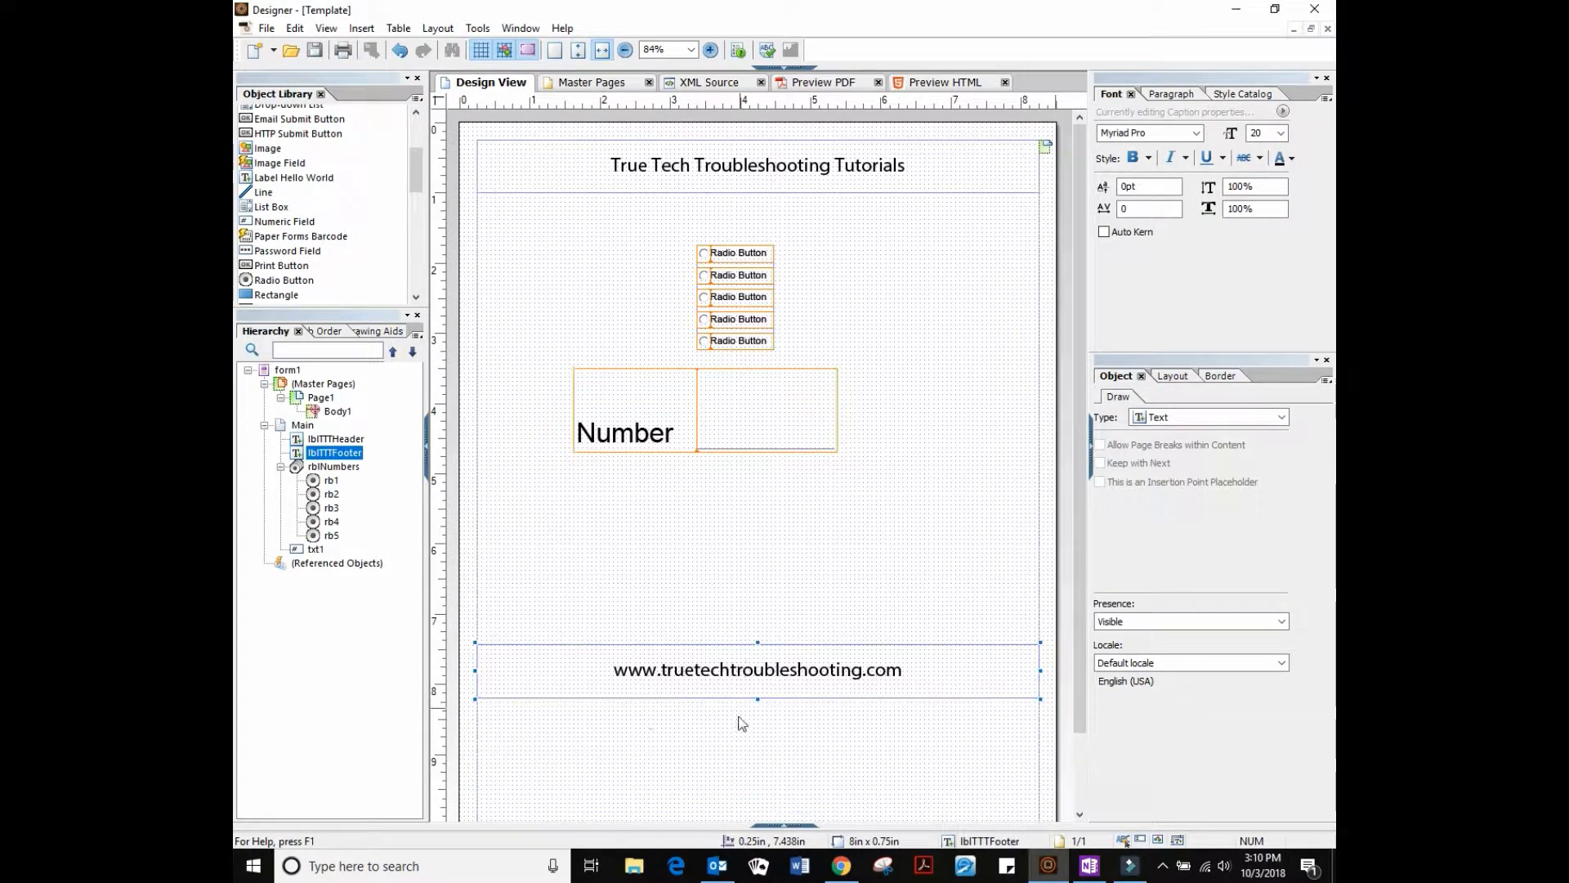
click(316, 550)
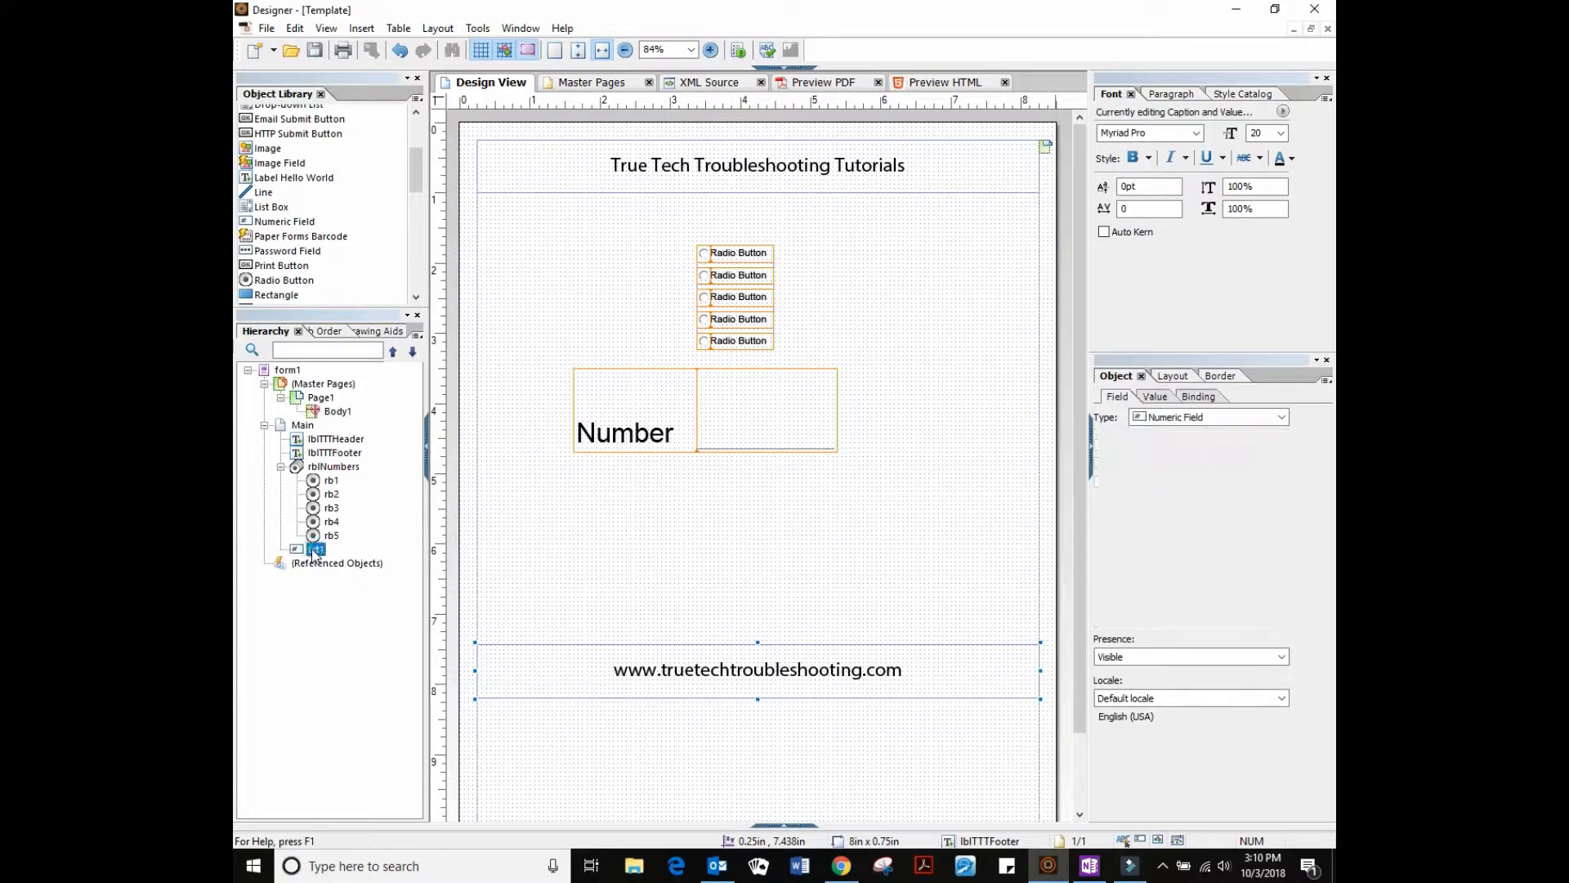
drag(323, 551, 320, 556)
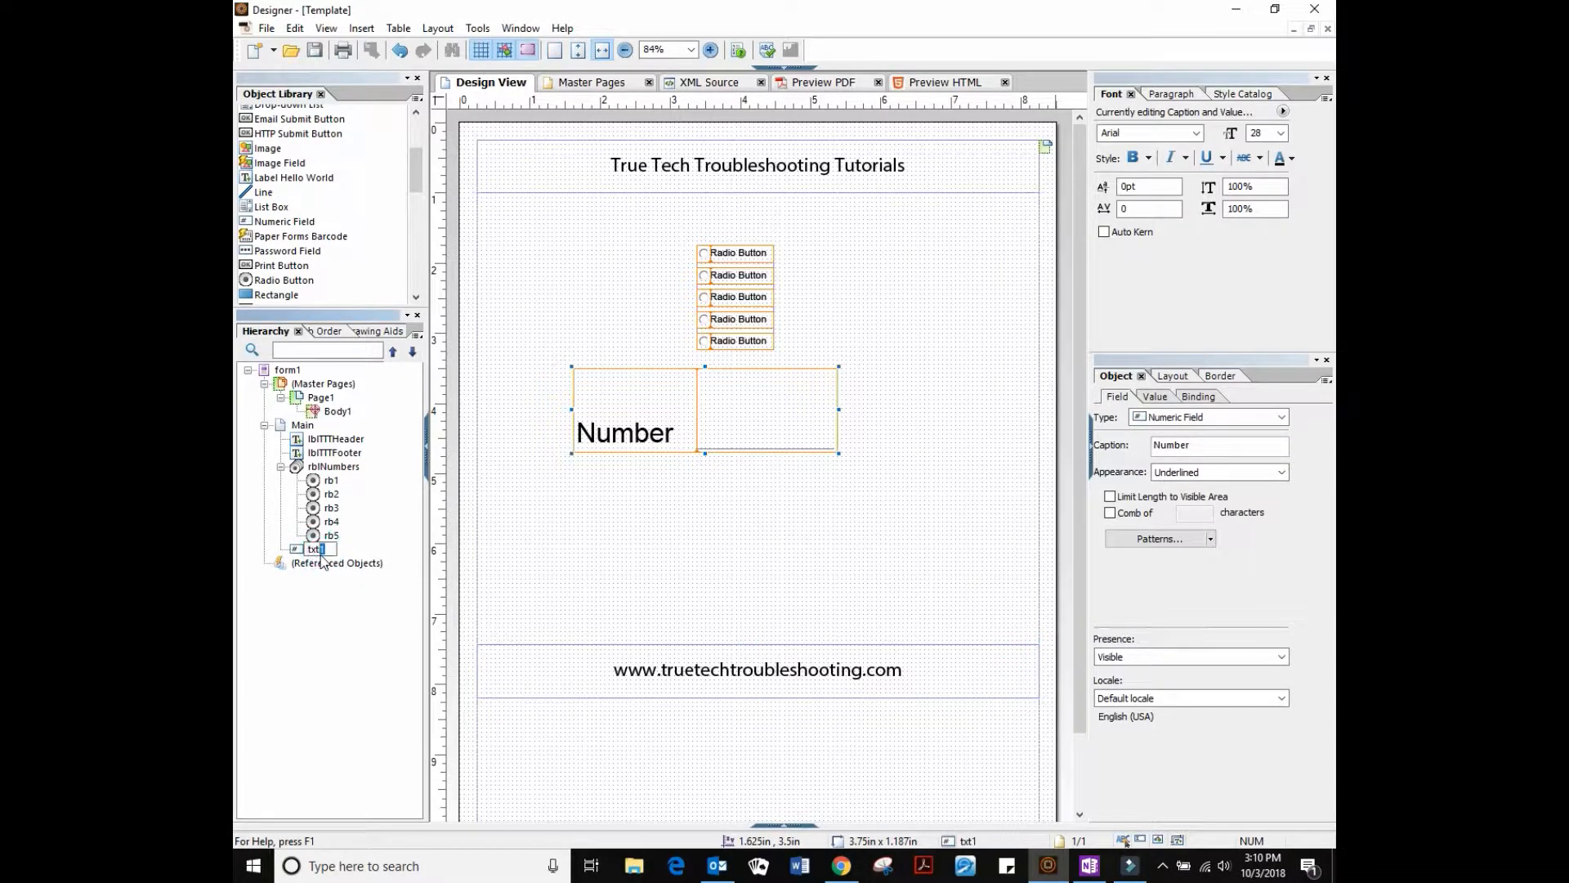
text(Number)
click(774, 310)
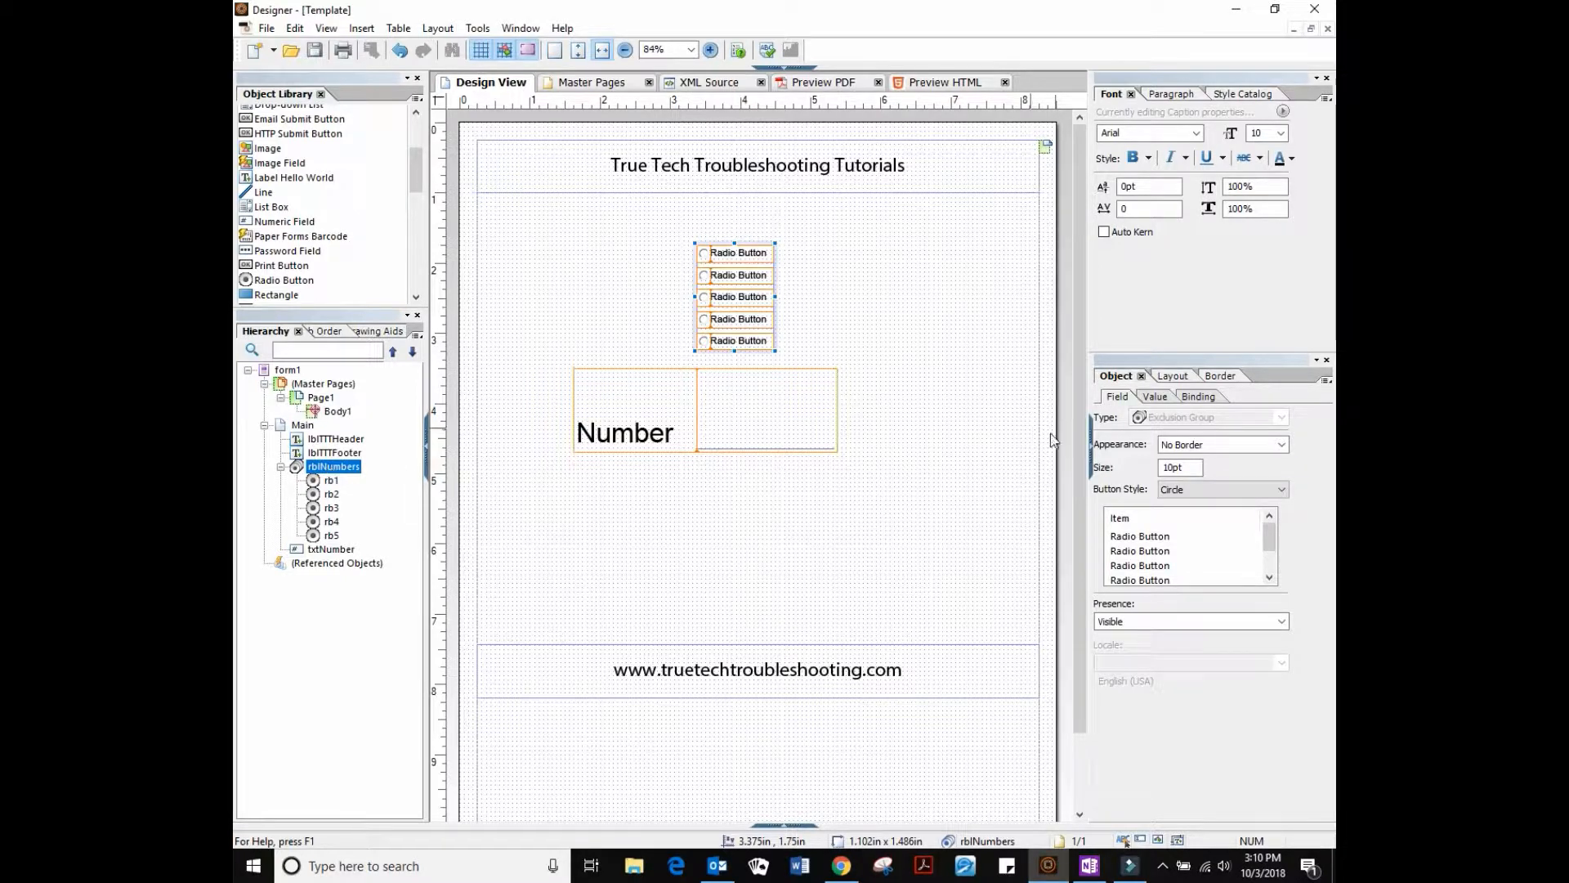
Inspect radio buttons rb1, rb3, rb4 and rb5 and the rblNumbers group
click(339, 482)
click(335, 508)
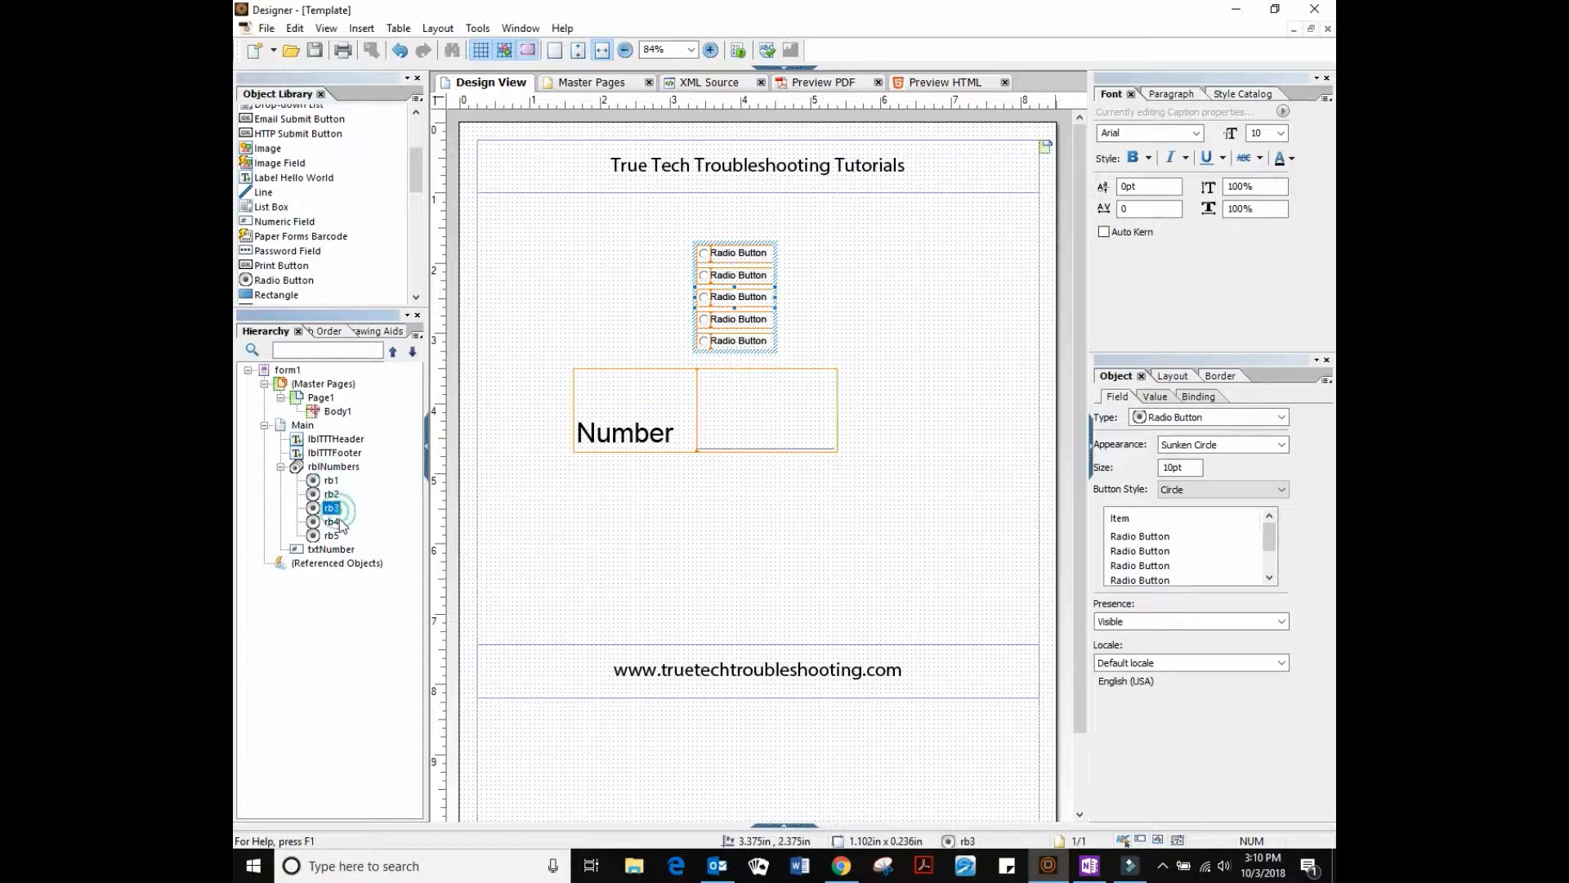
click(334, 524)
click(332, 535)
click(331, 481)
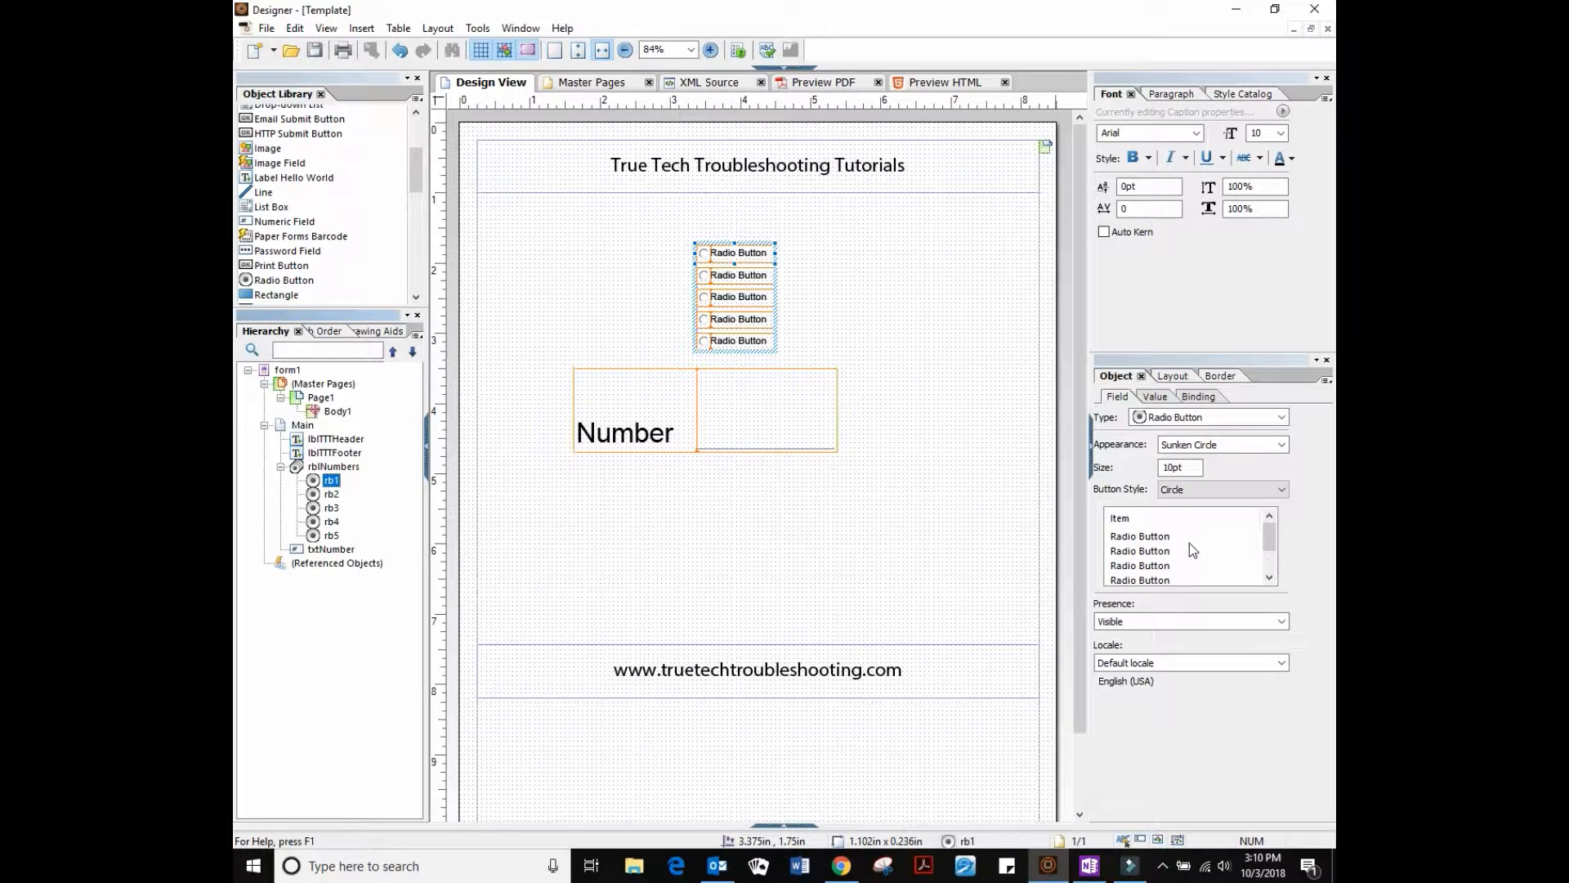
click(344, 468)
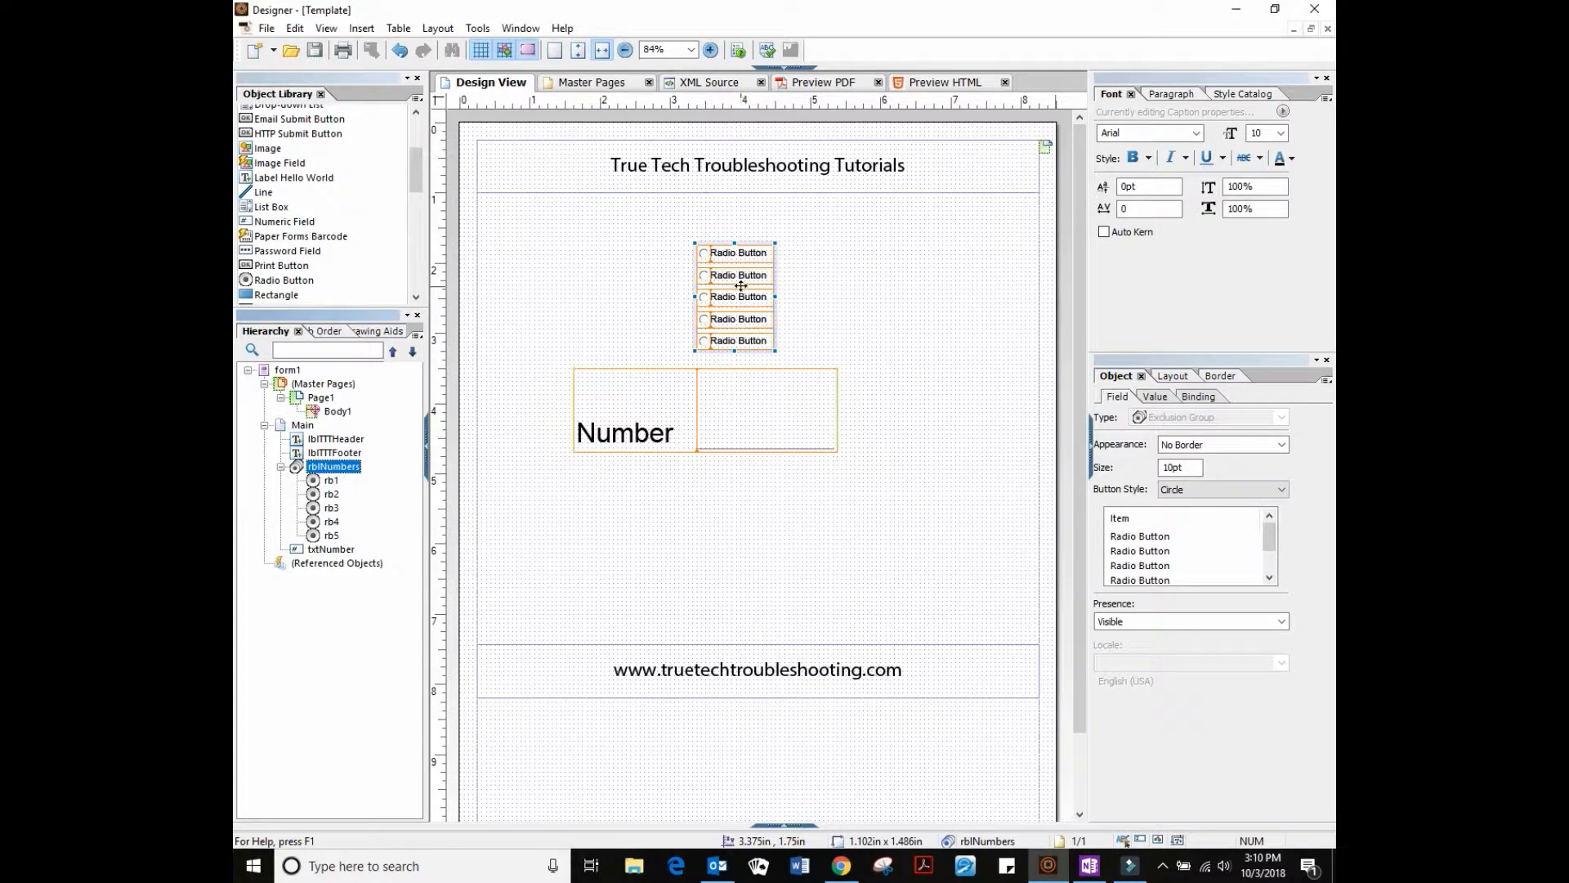
Resize txtNumber to 3.75in x 0.75in, placed at 1.5in, 3.75in
click(726, 433)
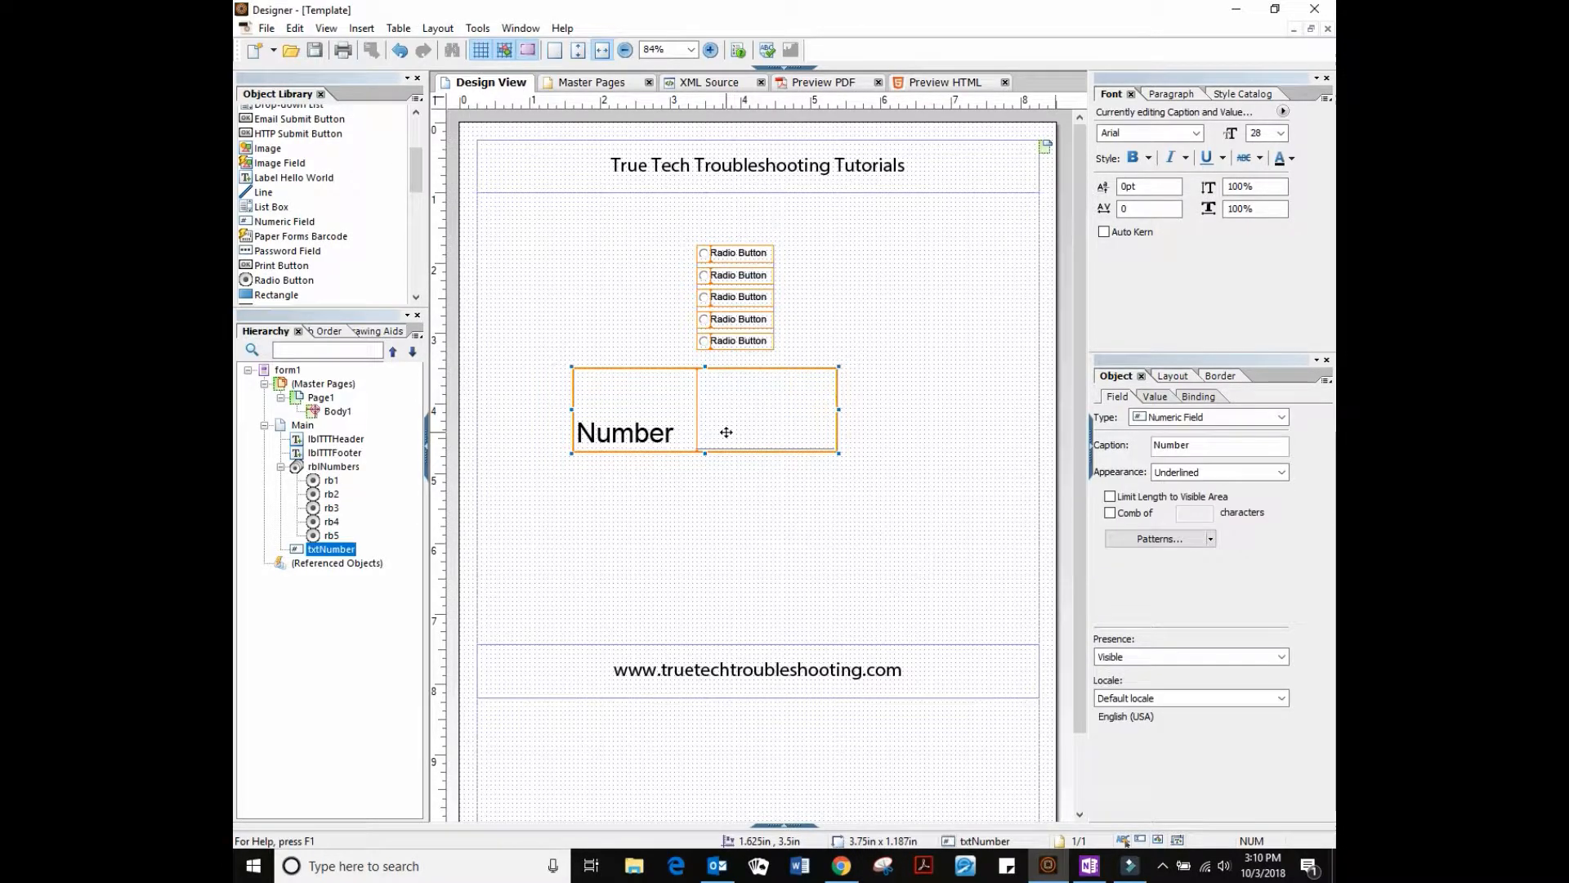
drag(733, 436, 728, 428)
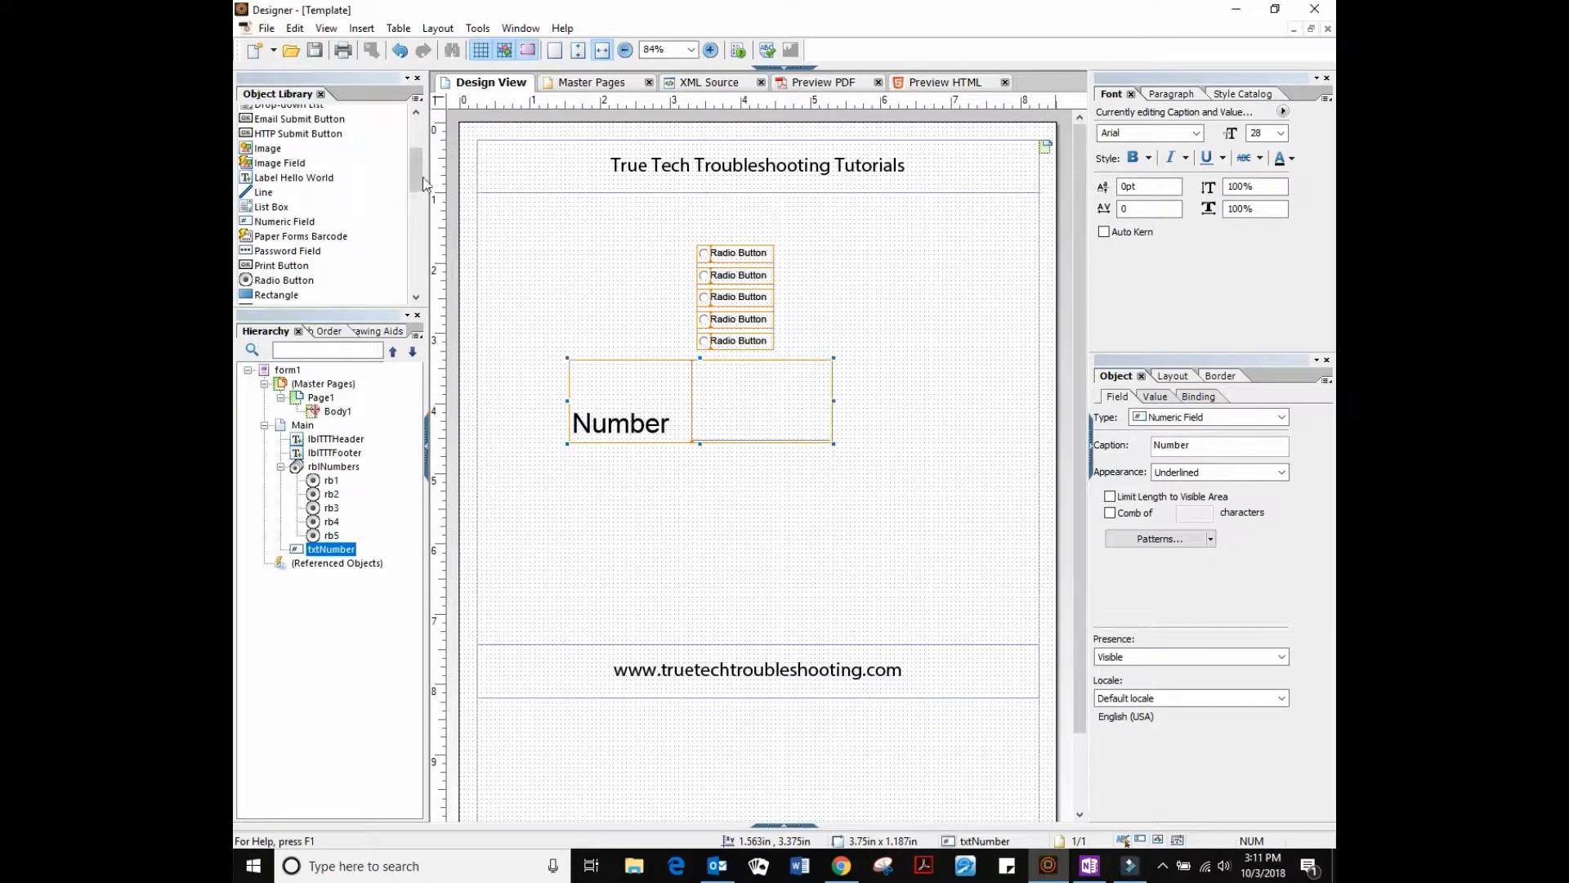
scroll(420, 174, down, 1)
drag(310, 237, 705, 482)
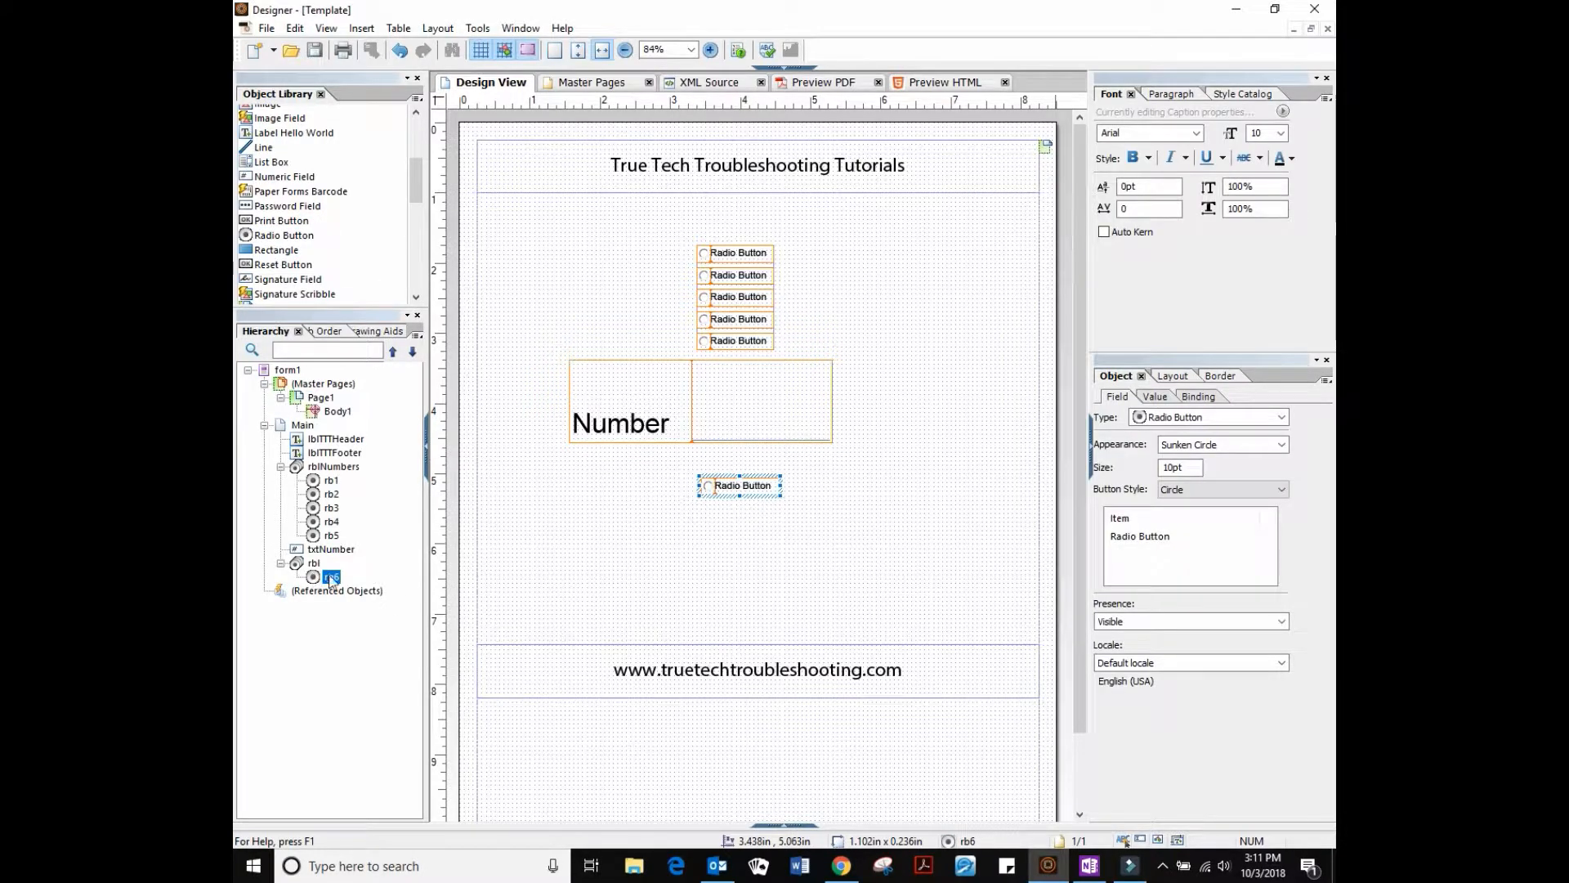
key(ctrl+z)
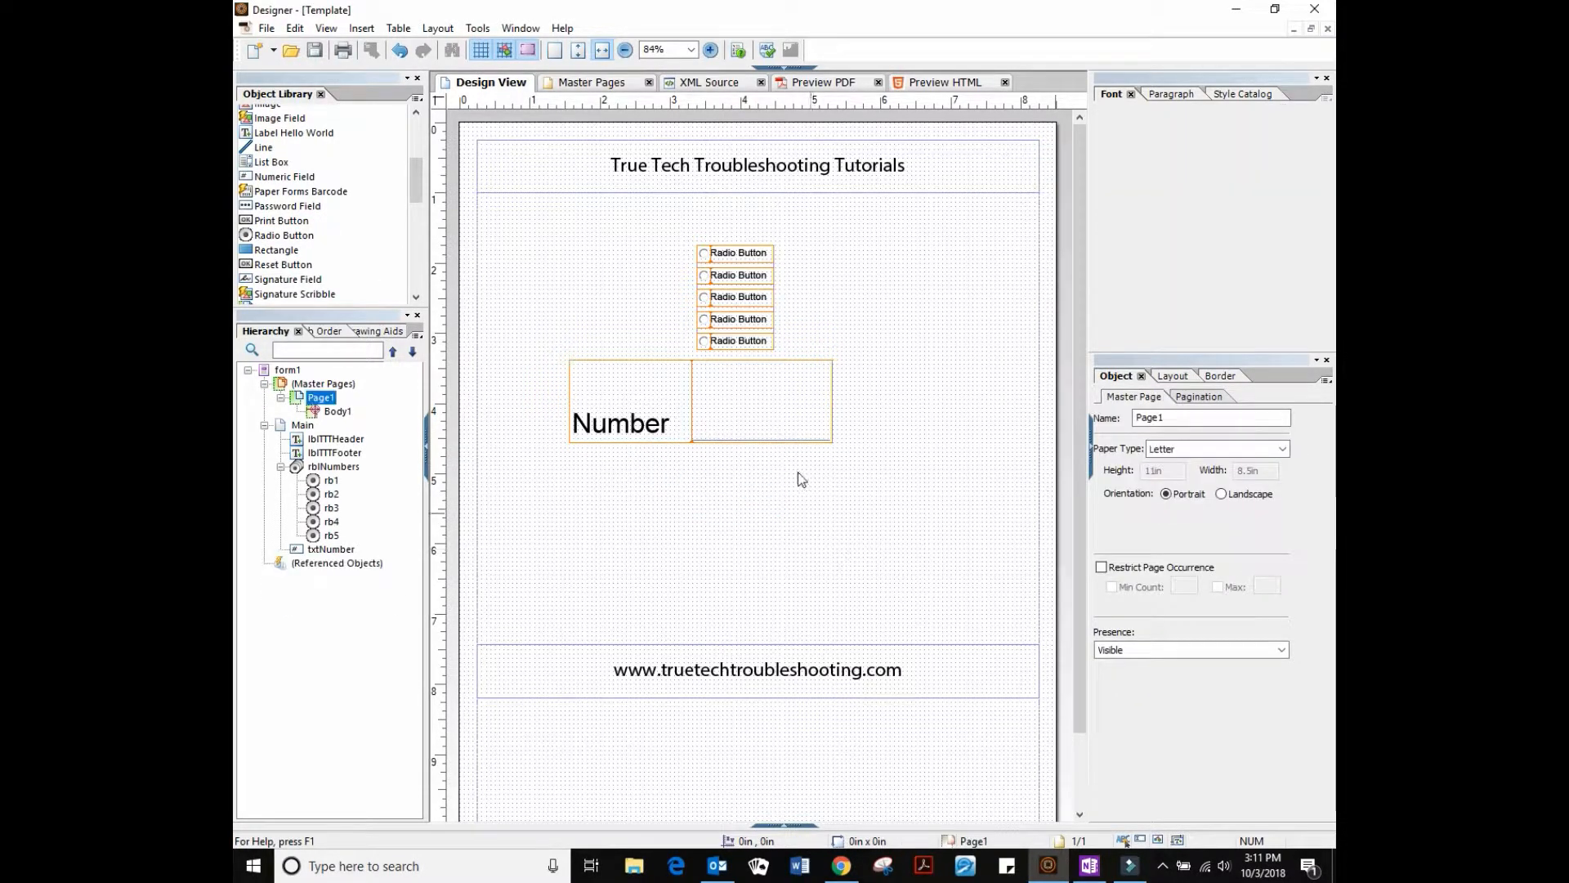
click(701, 443)
drag(699, 443, 734, 422)
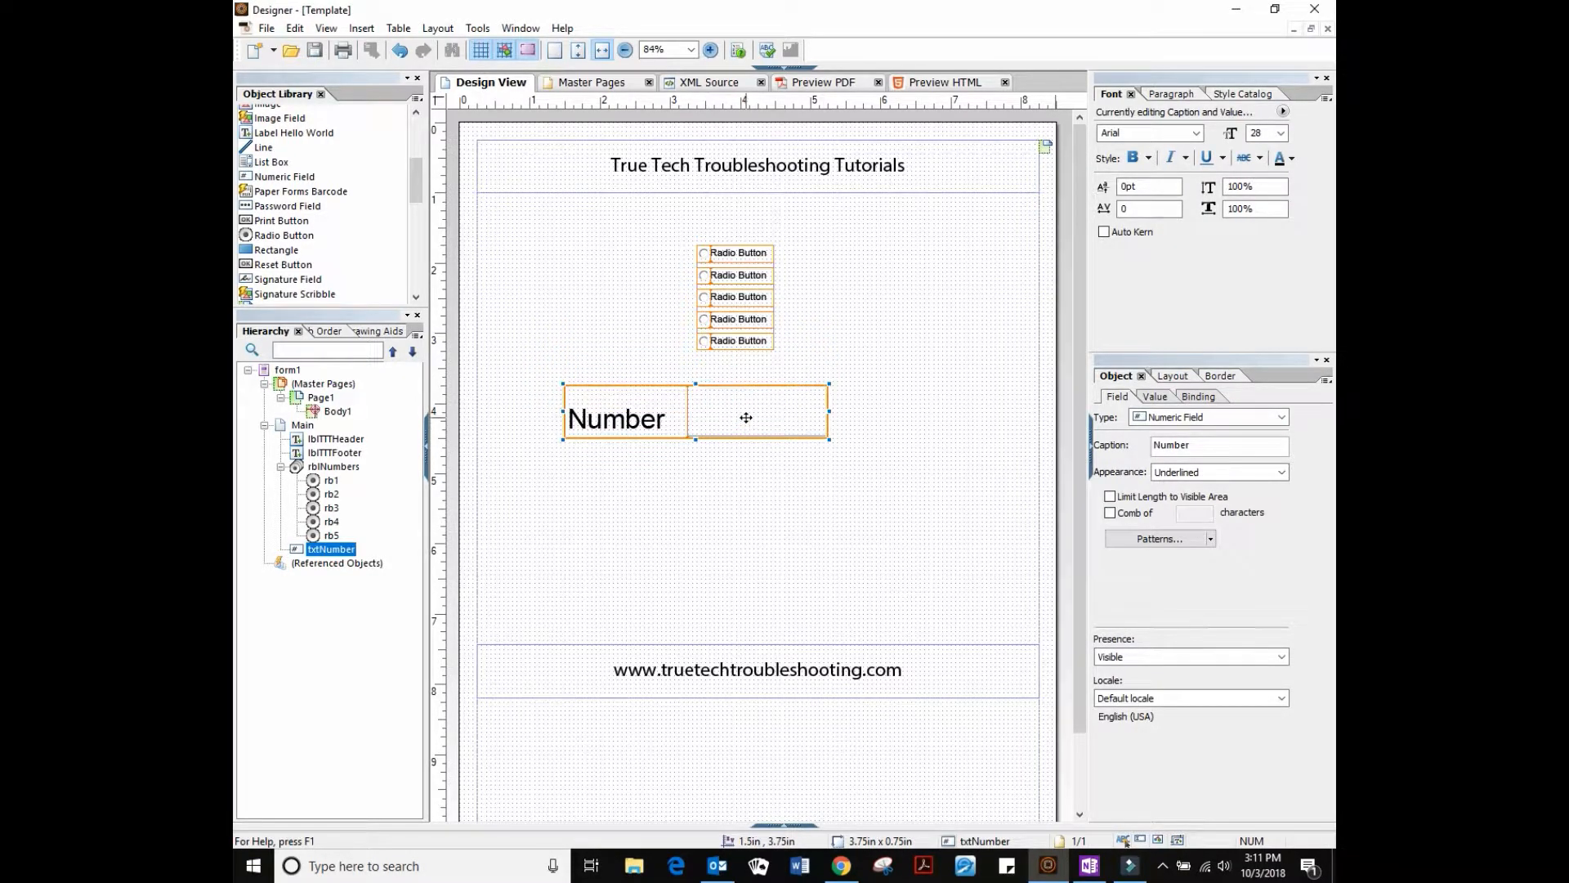
click(773, 302)
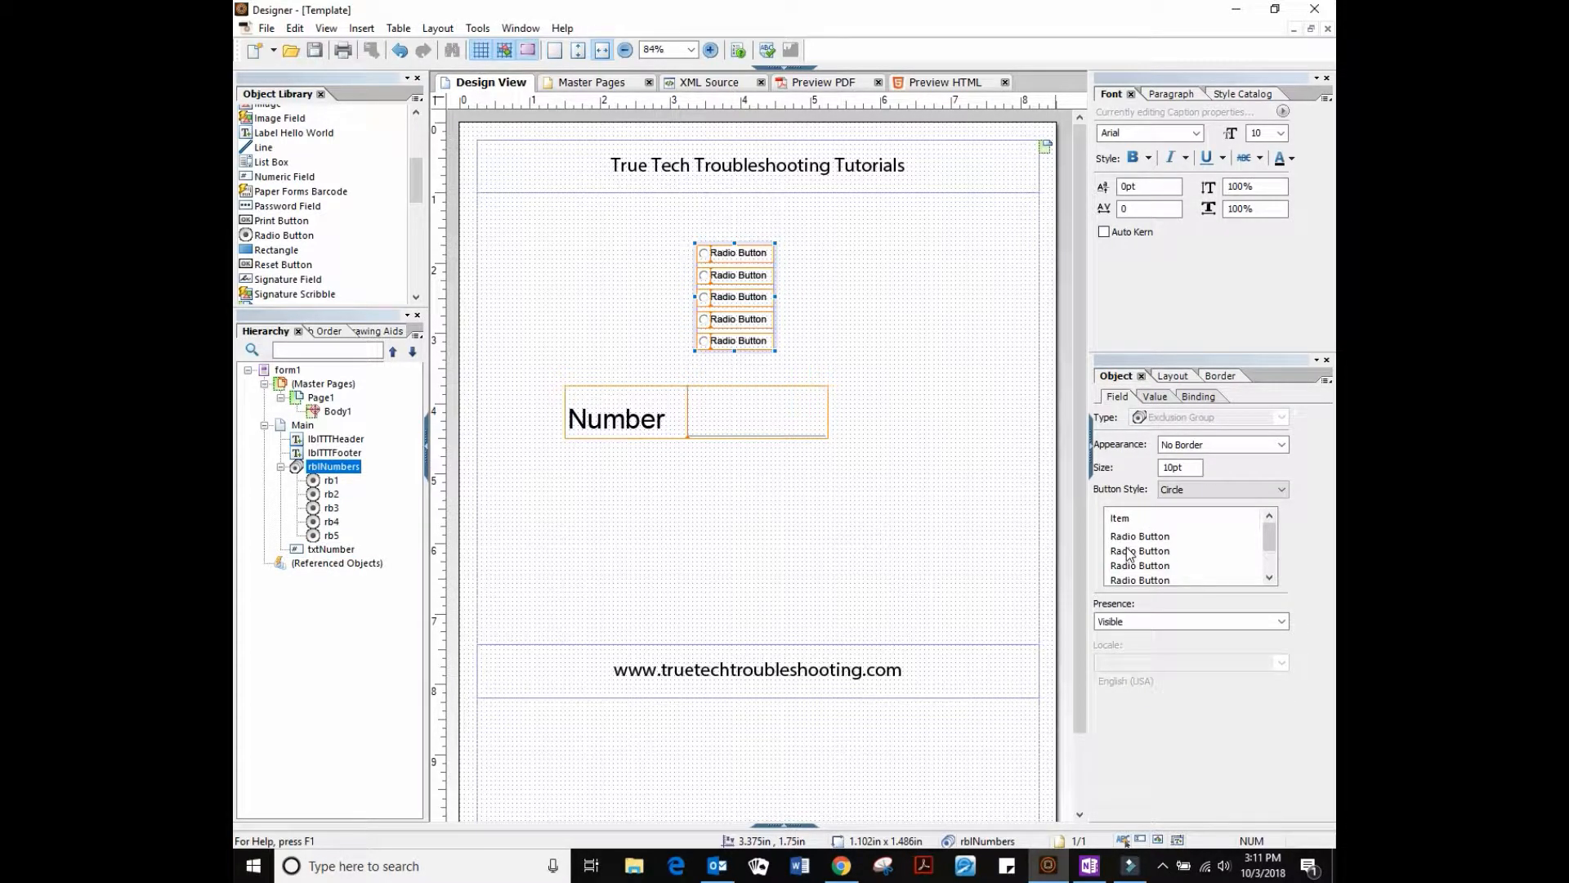
Caption the first two radio buttons 1 and 2 in the Item list
click(1130, 539)
click(1131, 541)
text(1)
click(1132, 552)
click(1132, 556)
text(2)
click(1134, 570)
click(1134, 573)
Caption the remaining radio buttons 3, 4 and 5
text(3)
click(1133, 577)
click(1131, 568)
text(4)
click(1133, 574)
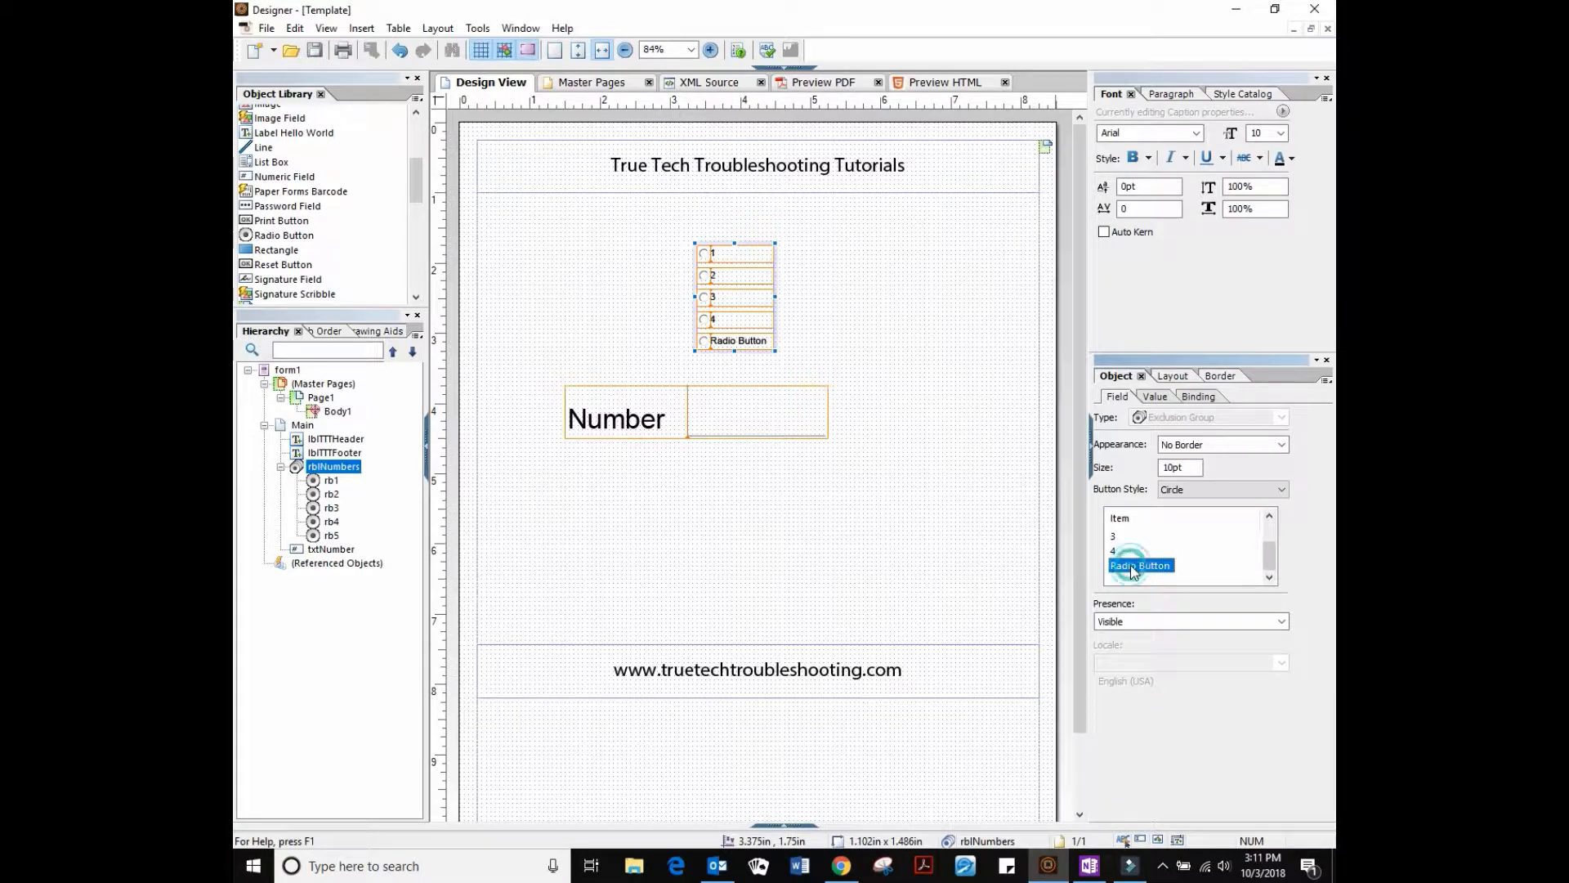
text(5)
click(833, 294)
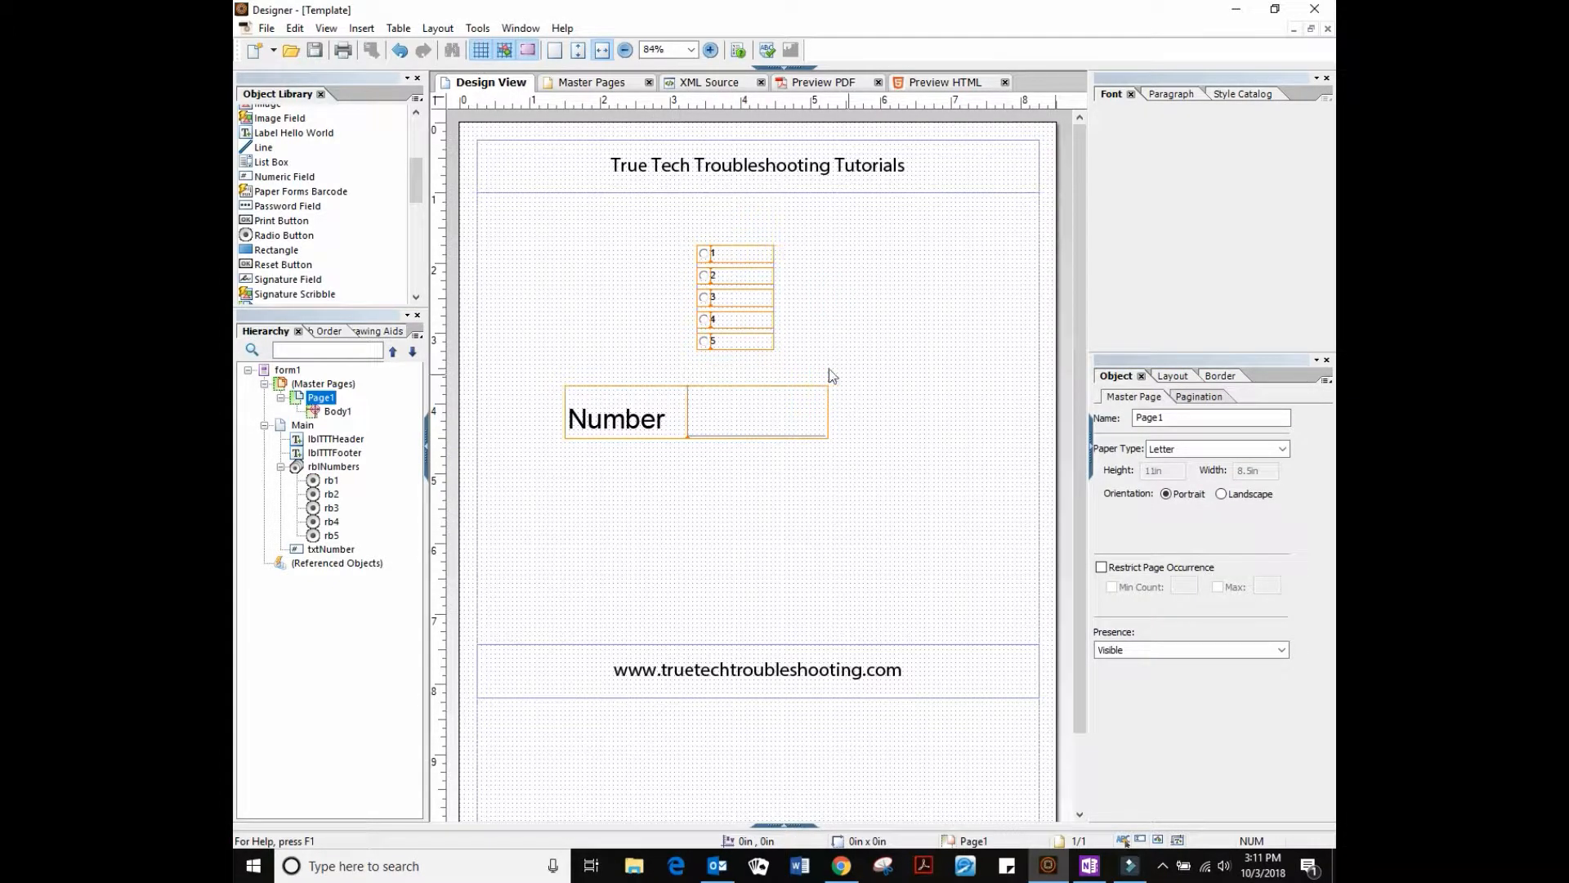
click(775, 316)
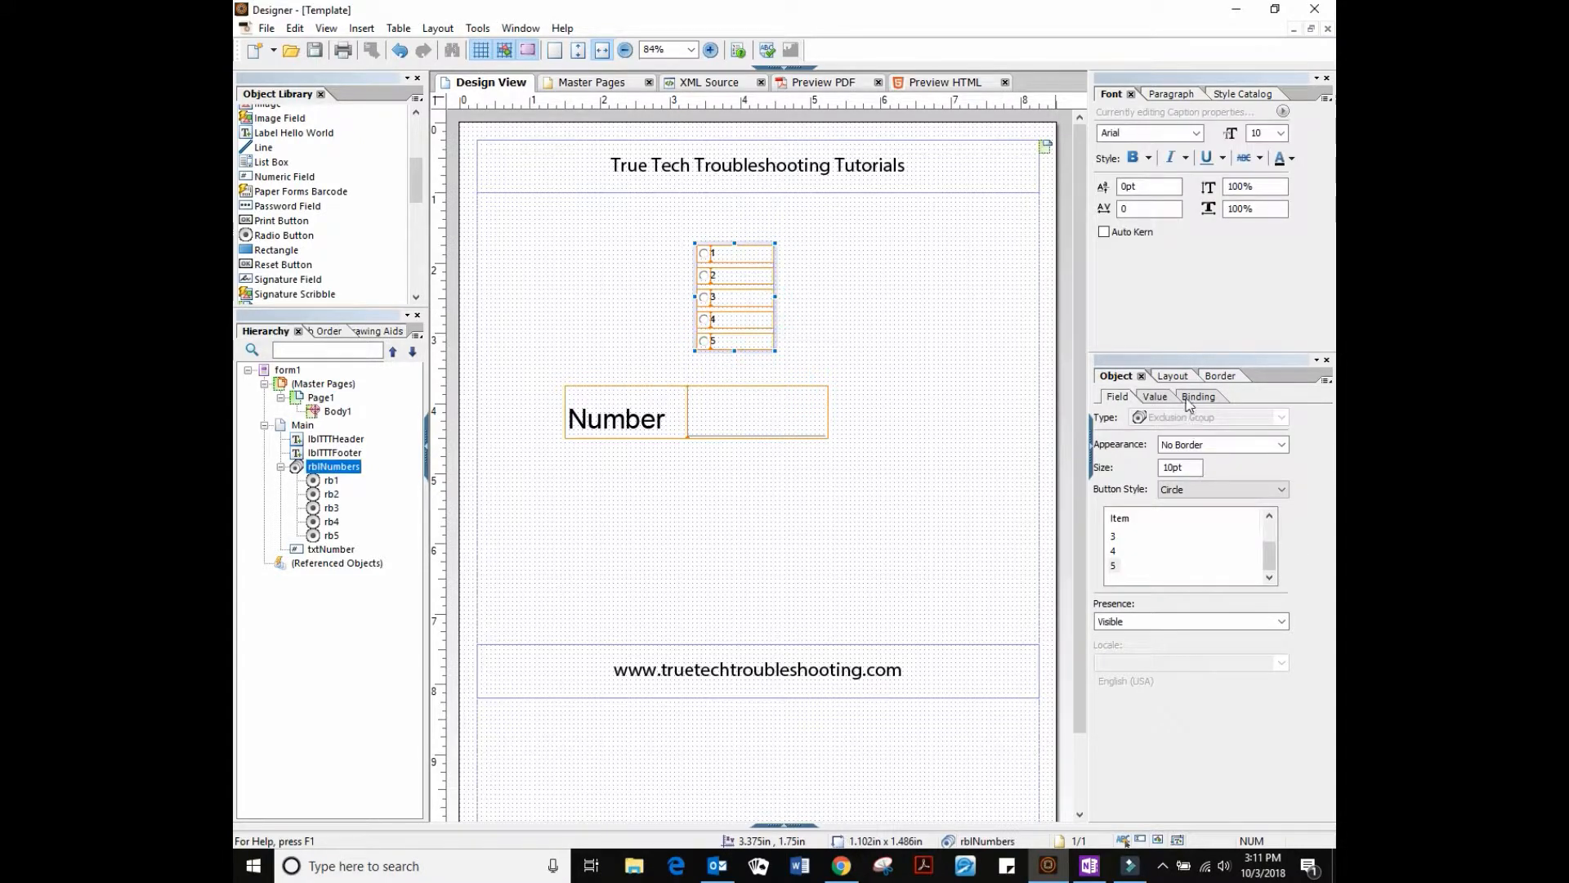
click(1189, 398)
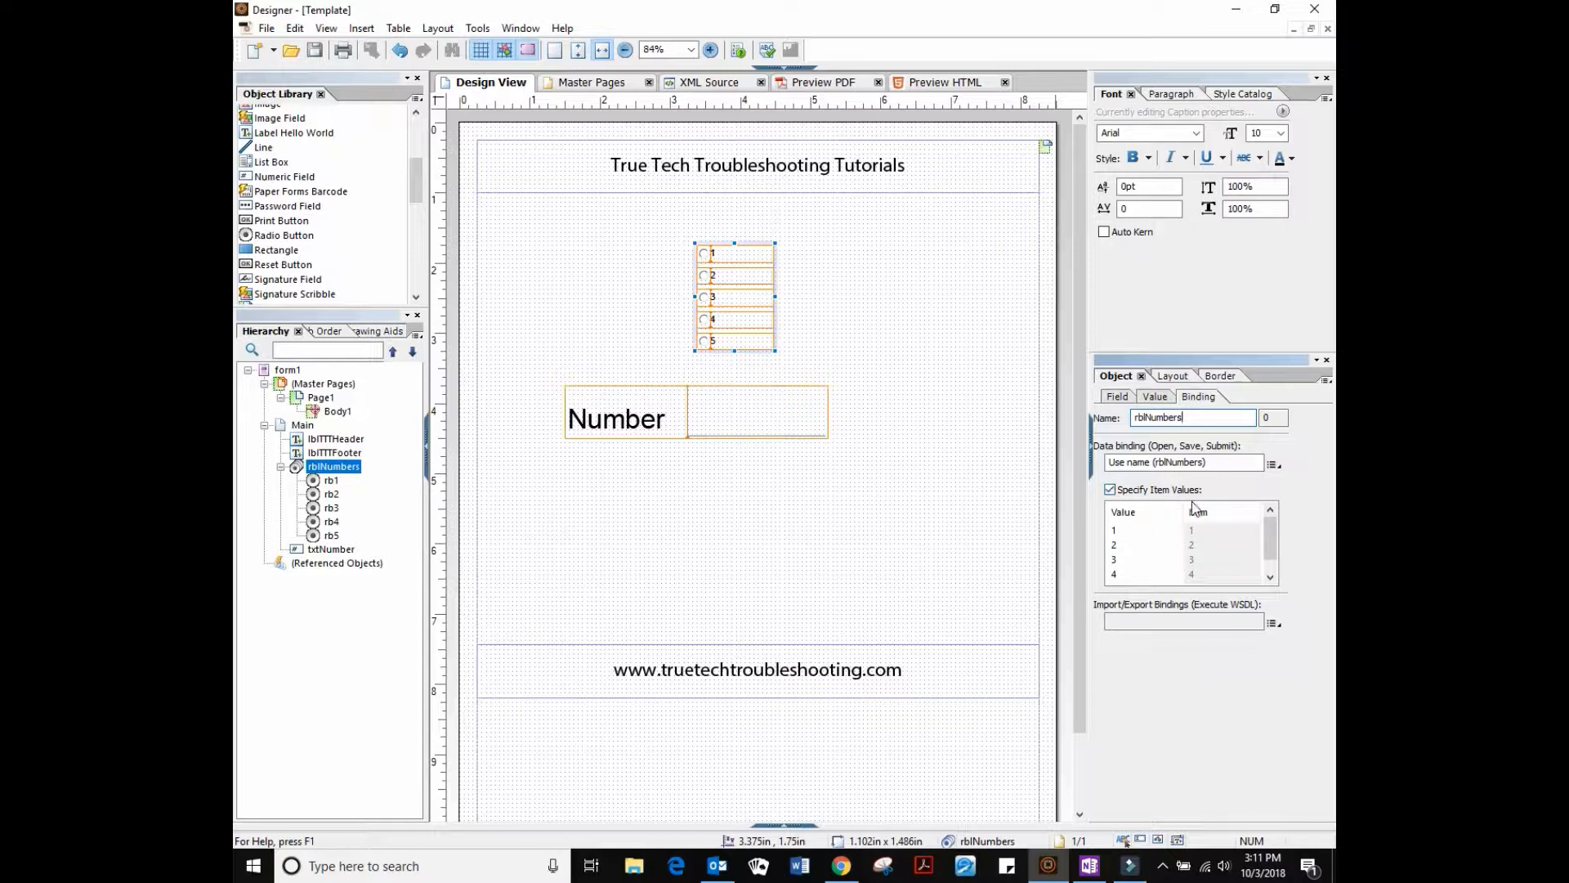
click(1111, 491)
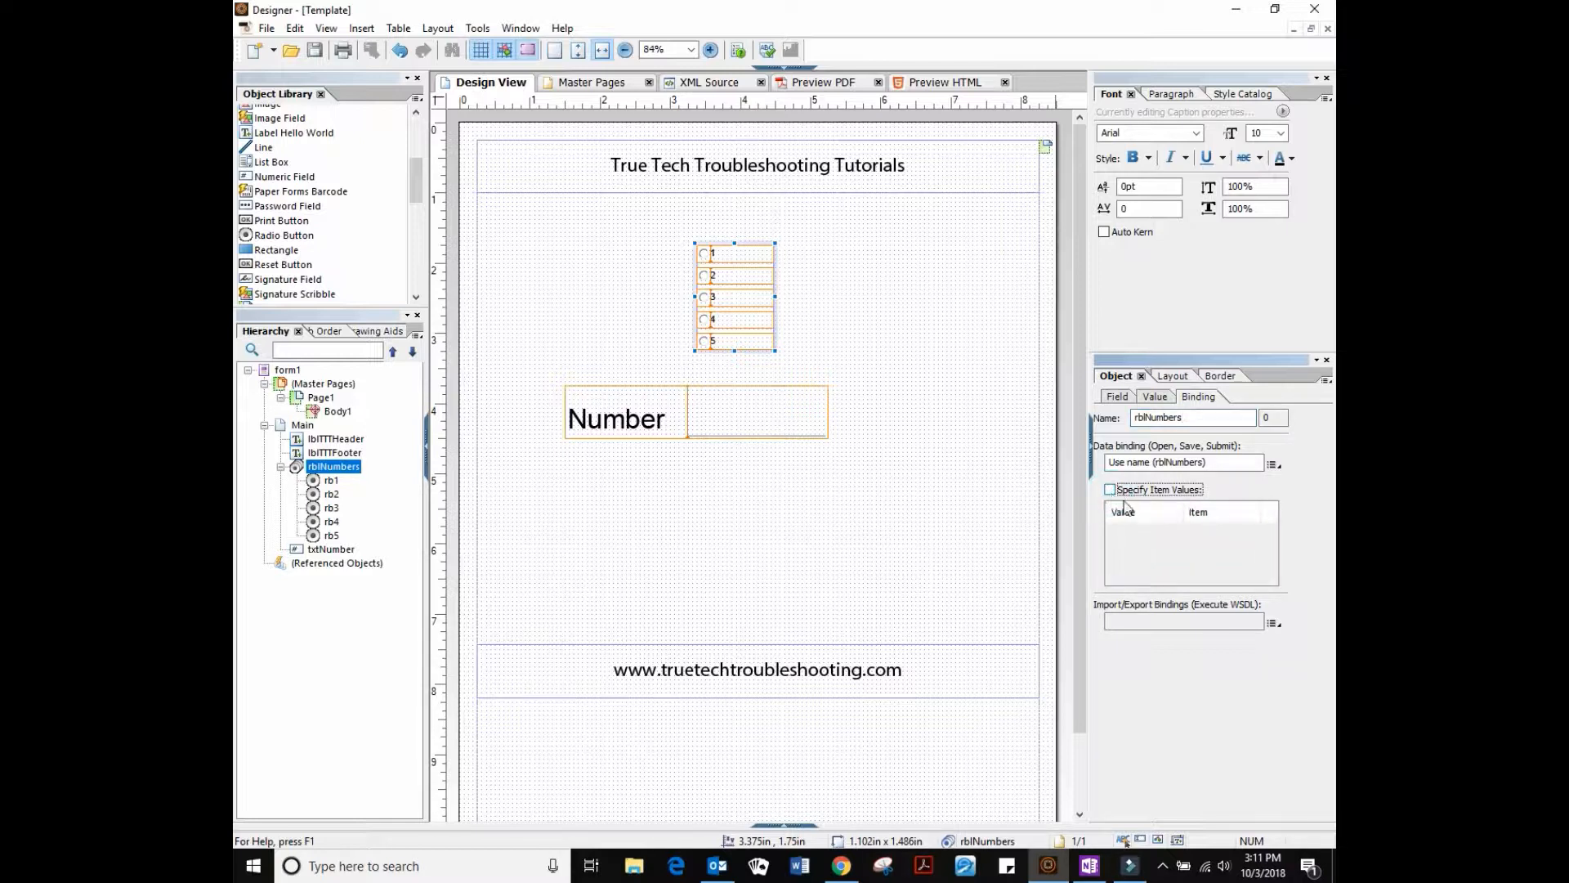
click(1117, 397)
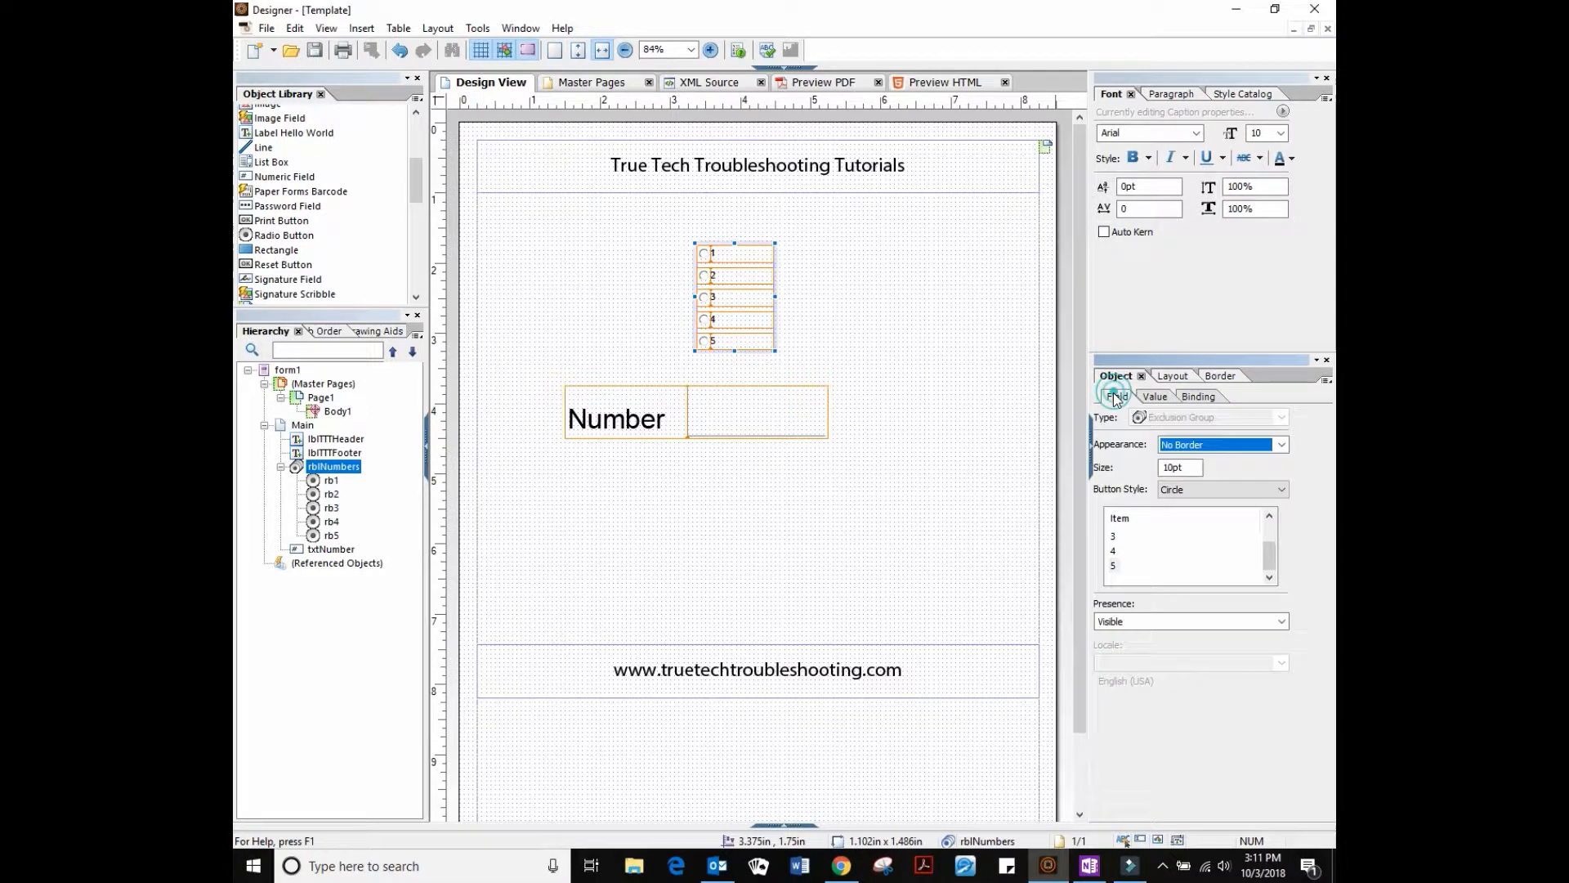
click(1198, 397)
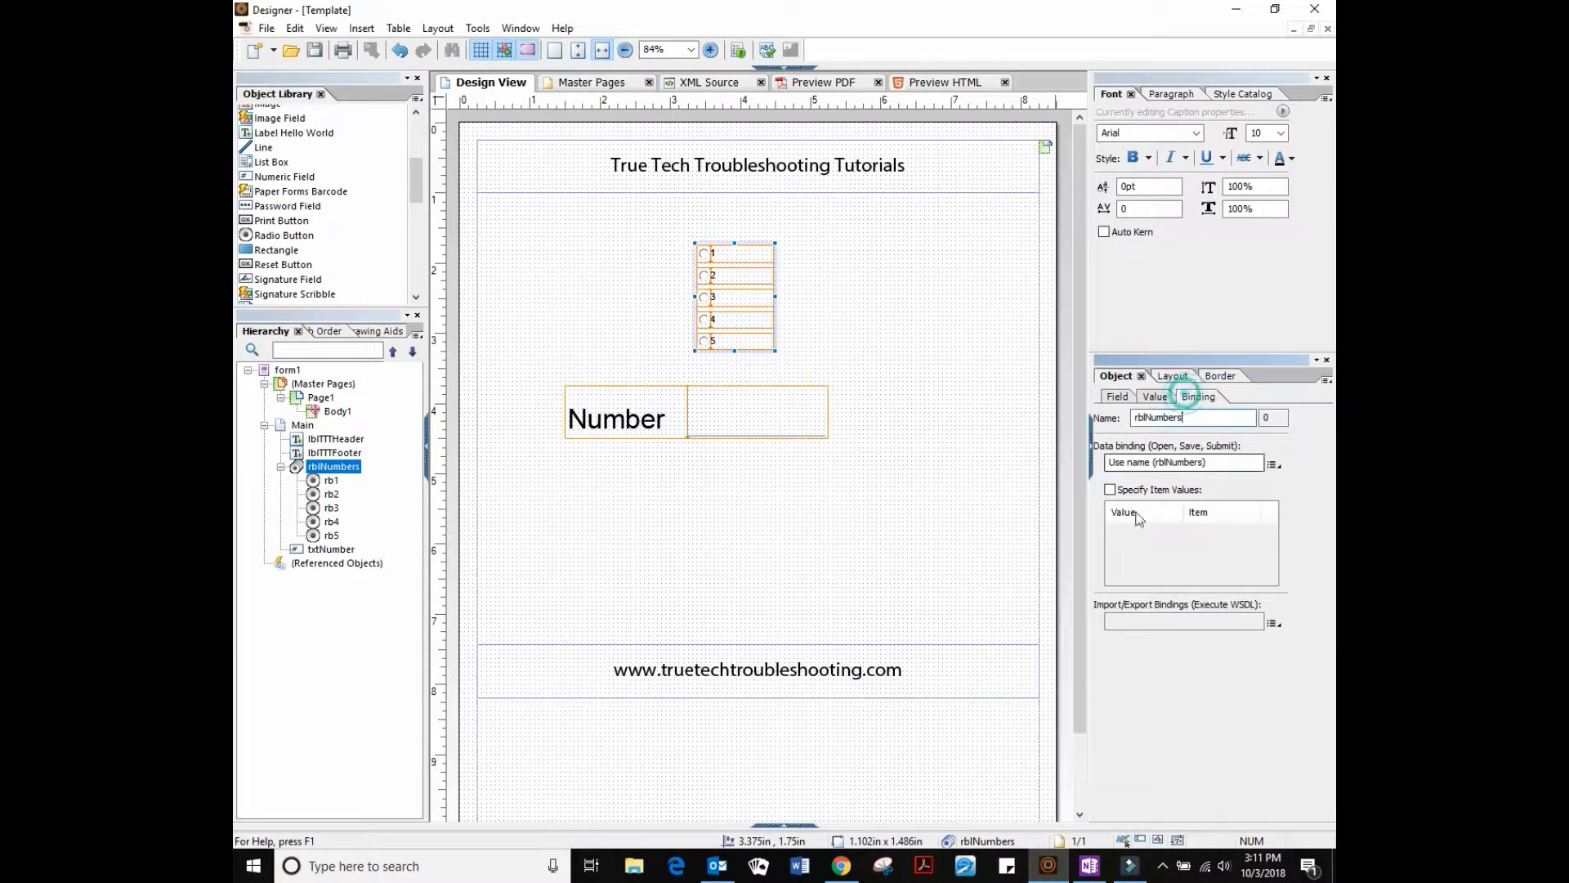
click(1109, 490)
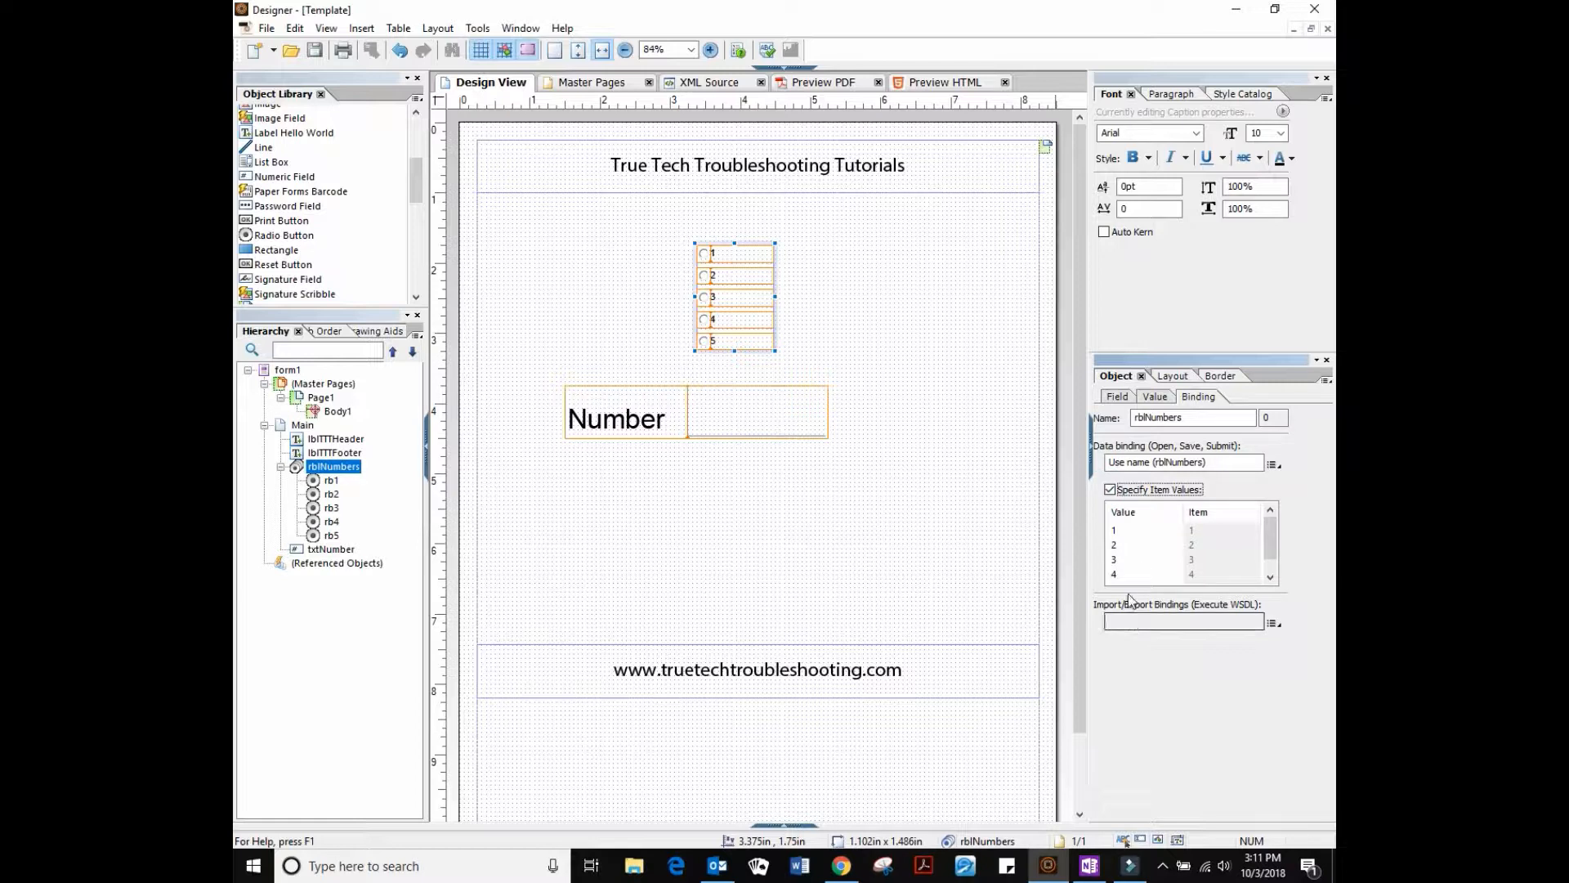
click(723, 254)
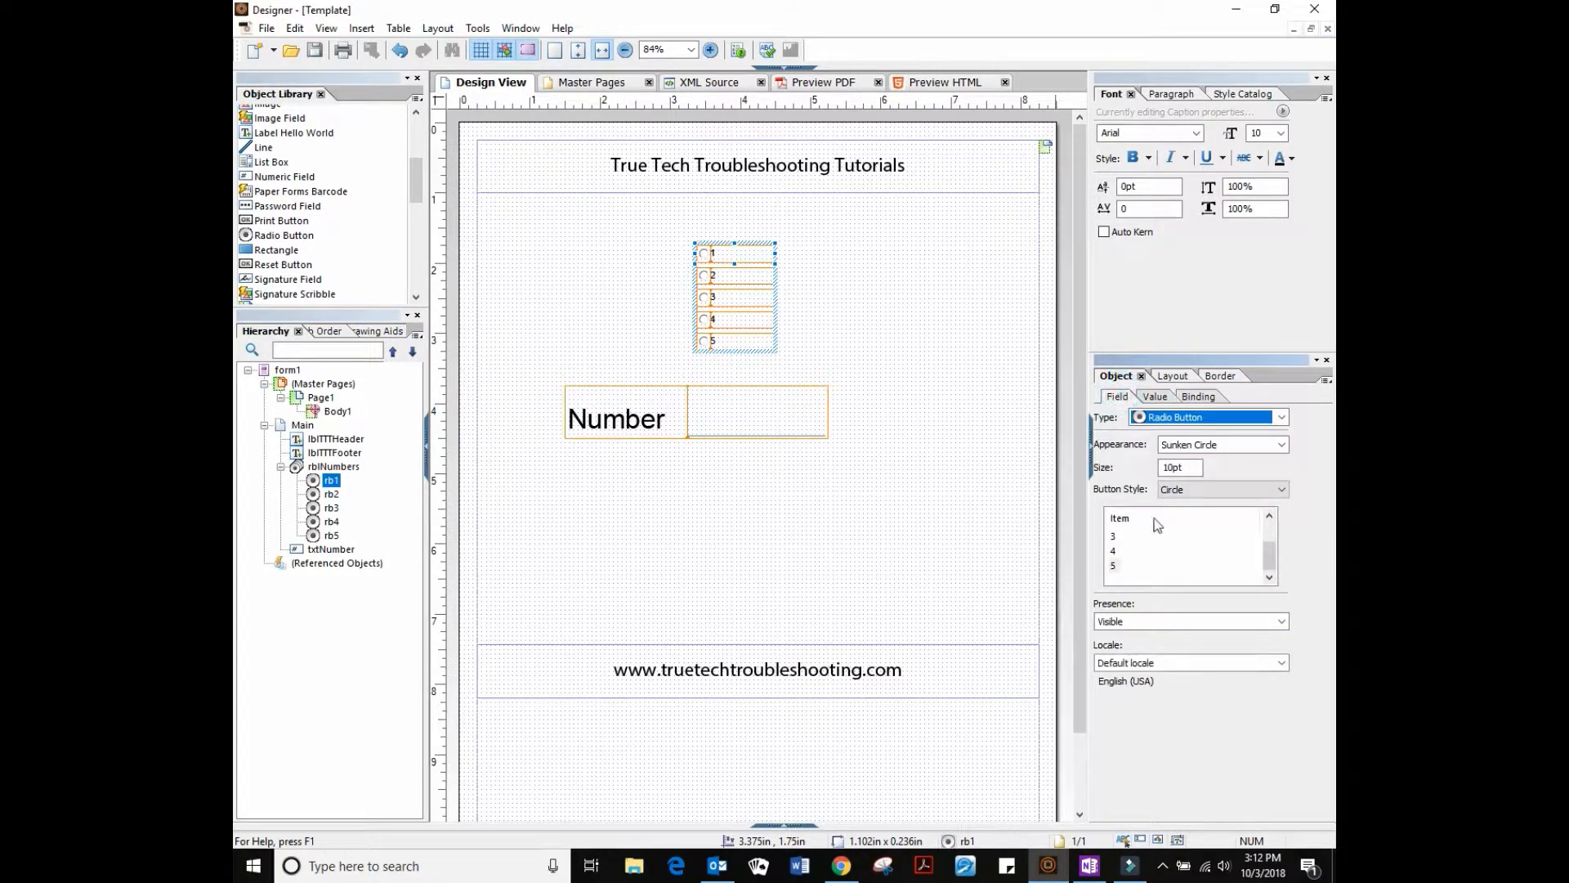
Rename the radio button items to One, Two, Three, Four and Five
click(1112, 537)
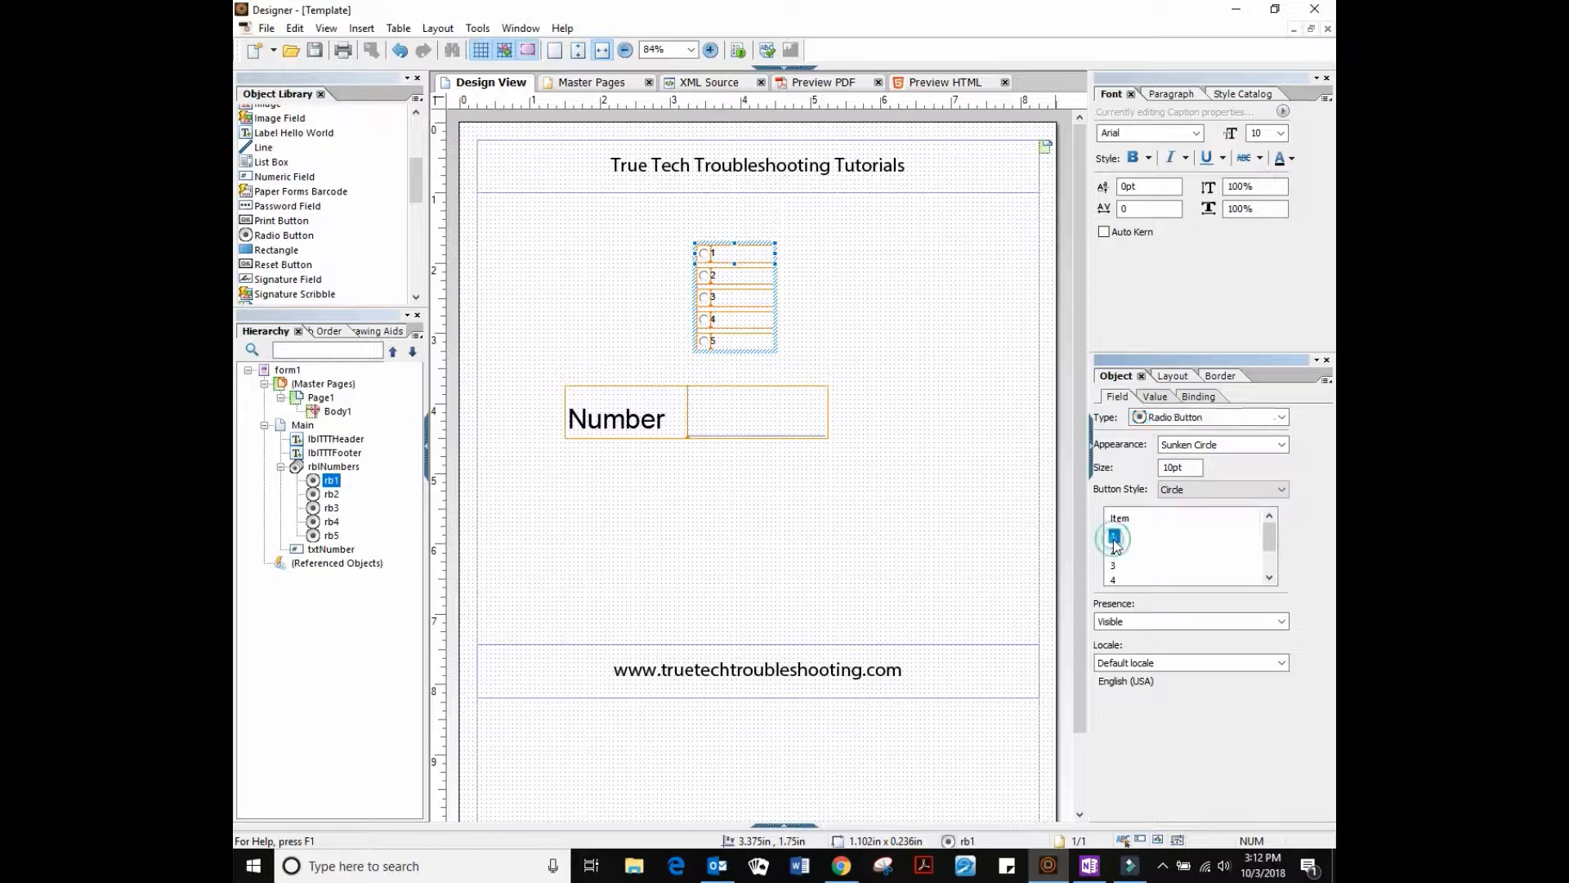
text(One)
click(1114, 552)
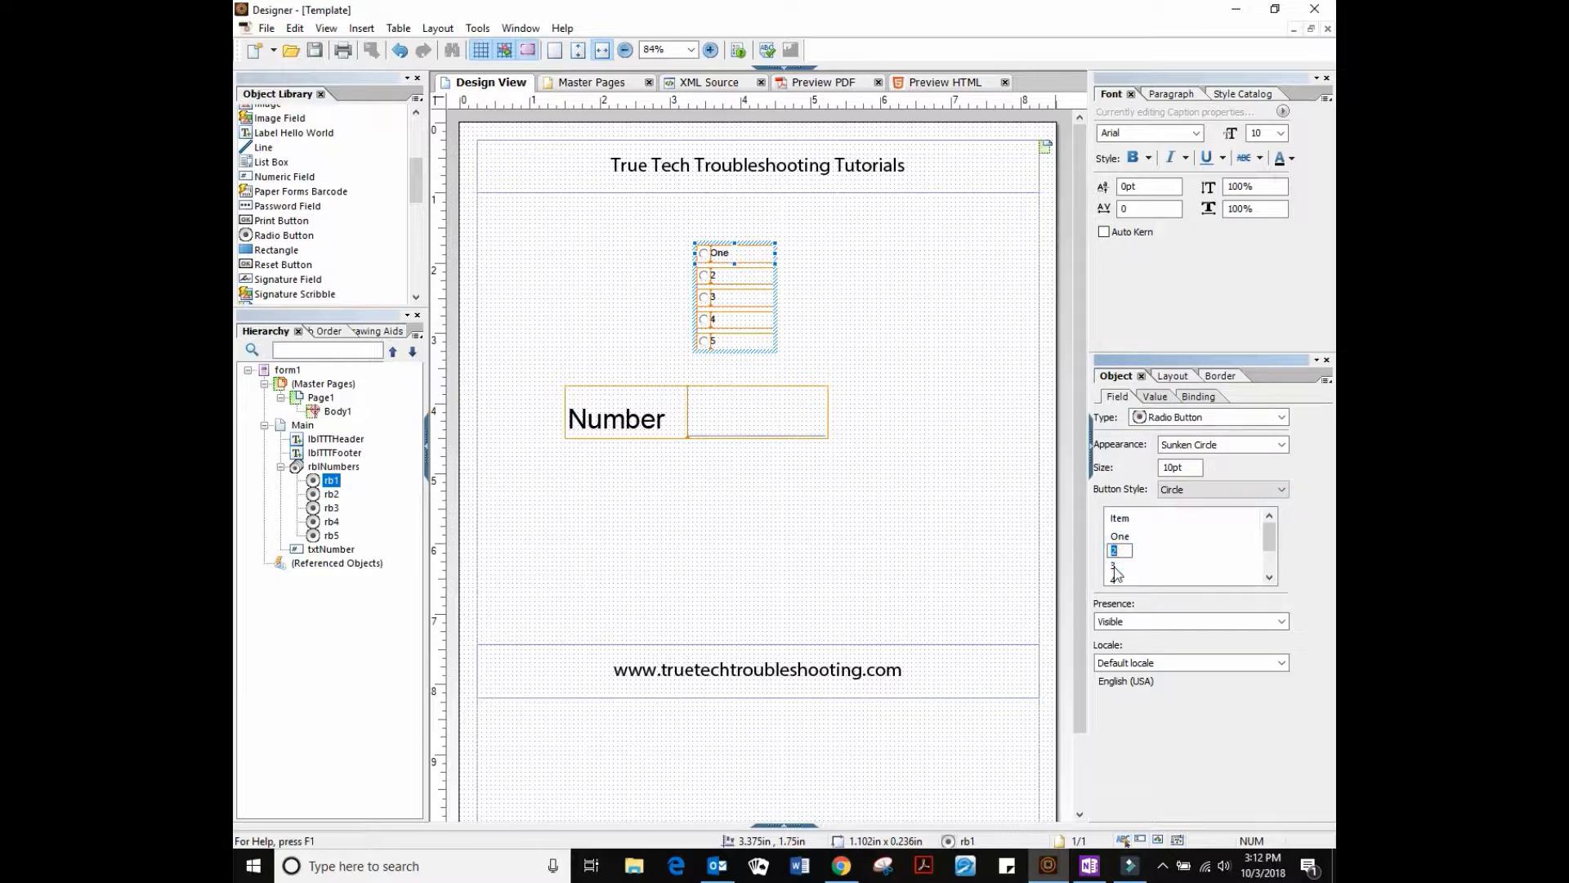
click(1113, 566)
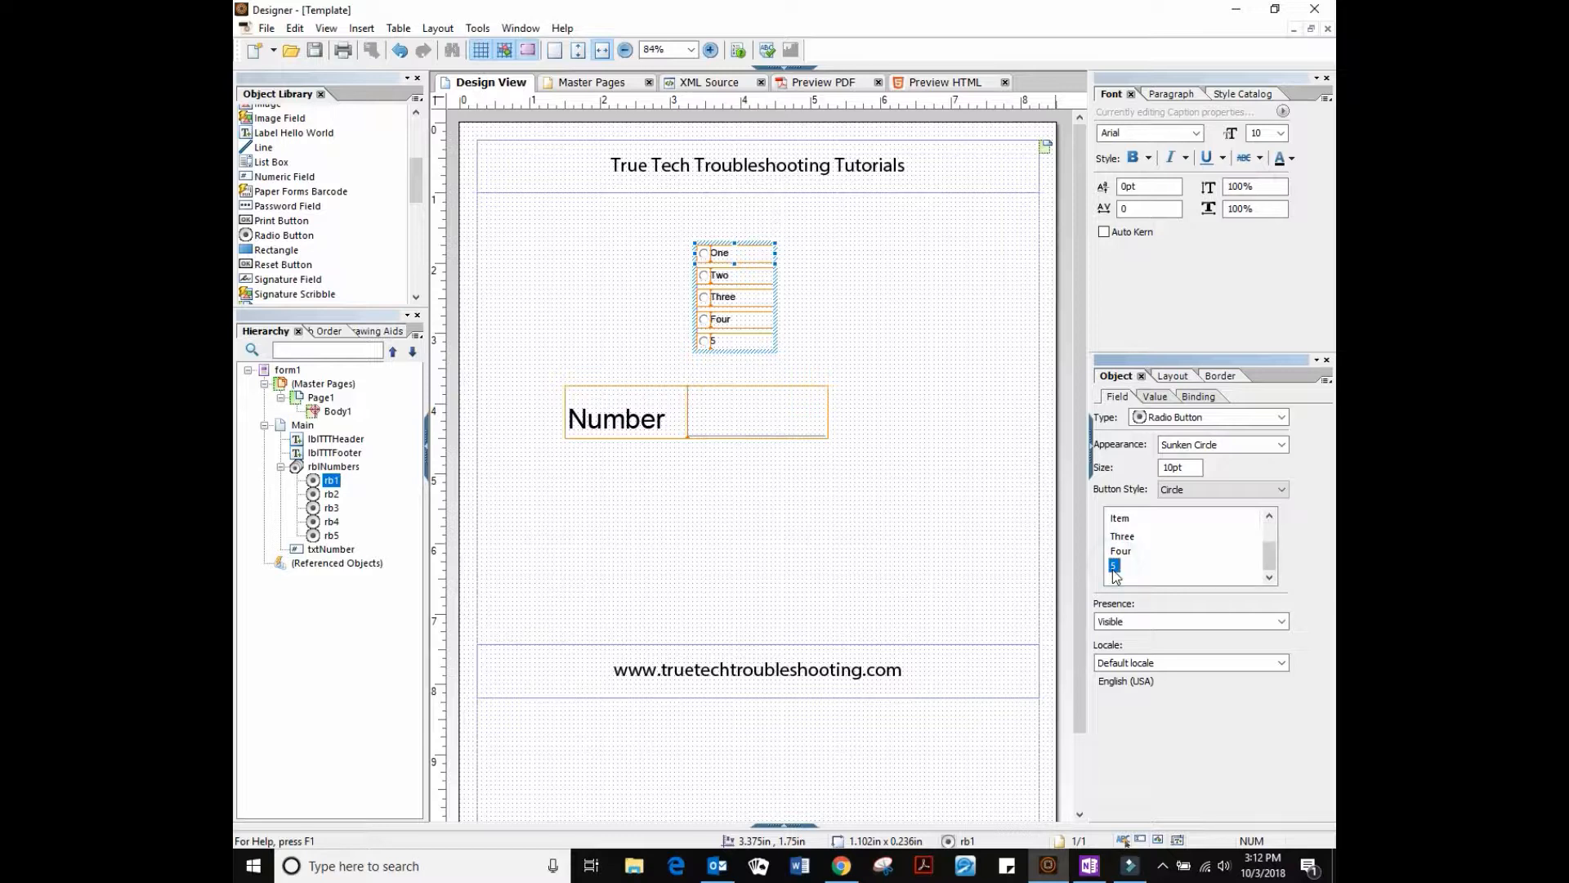
click(1154, 553)
drag(1271, 556, 1270, 521)
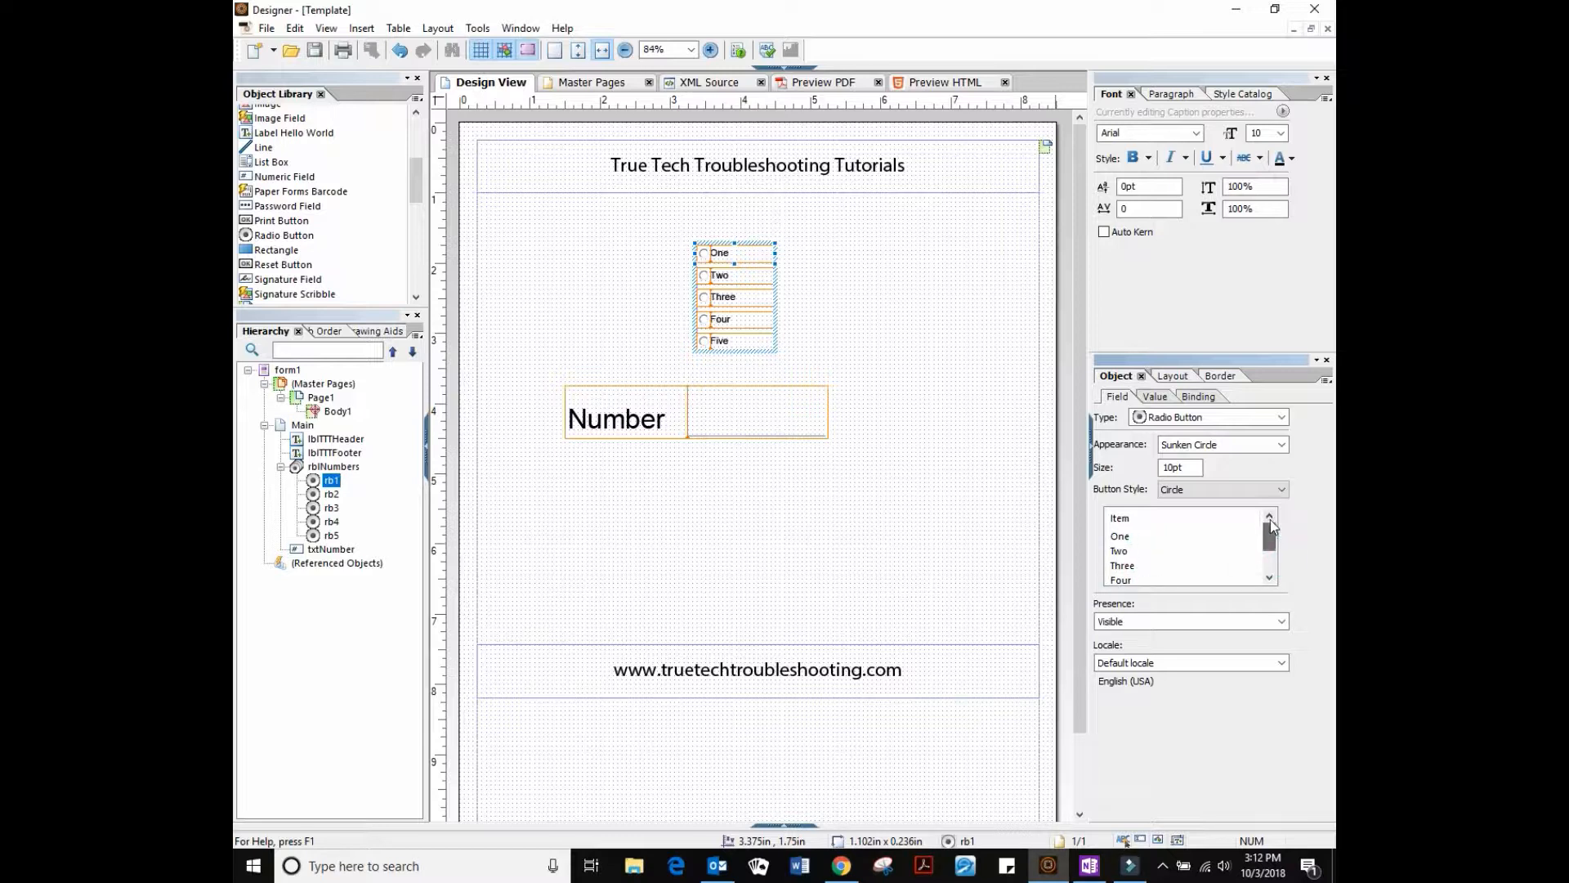
Confirm in Object > Binding that the item values remain 1 to 5
click(1198, 398)
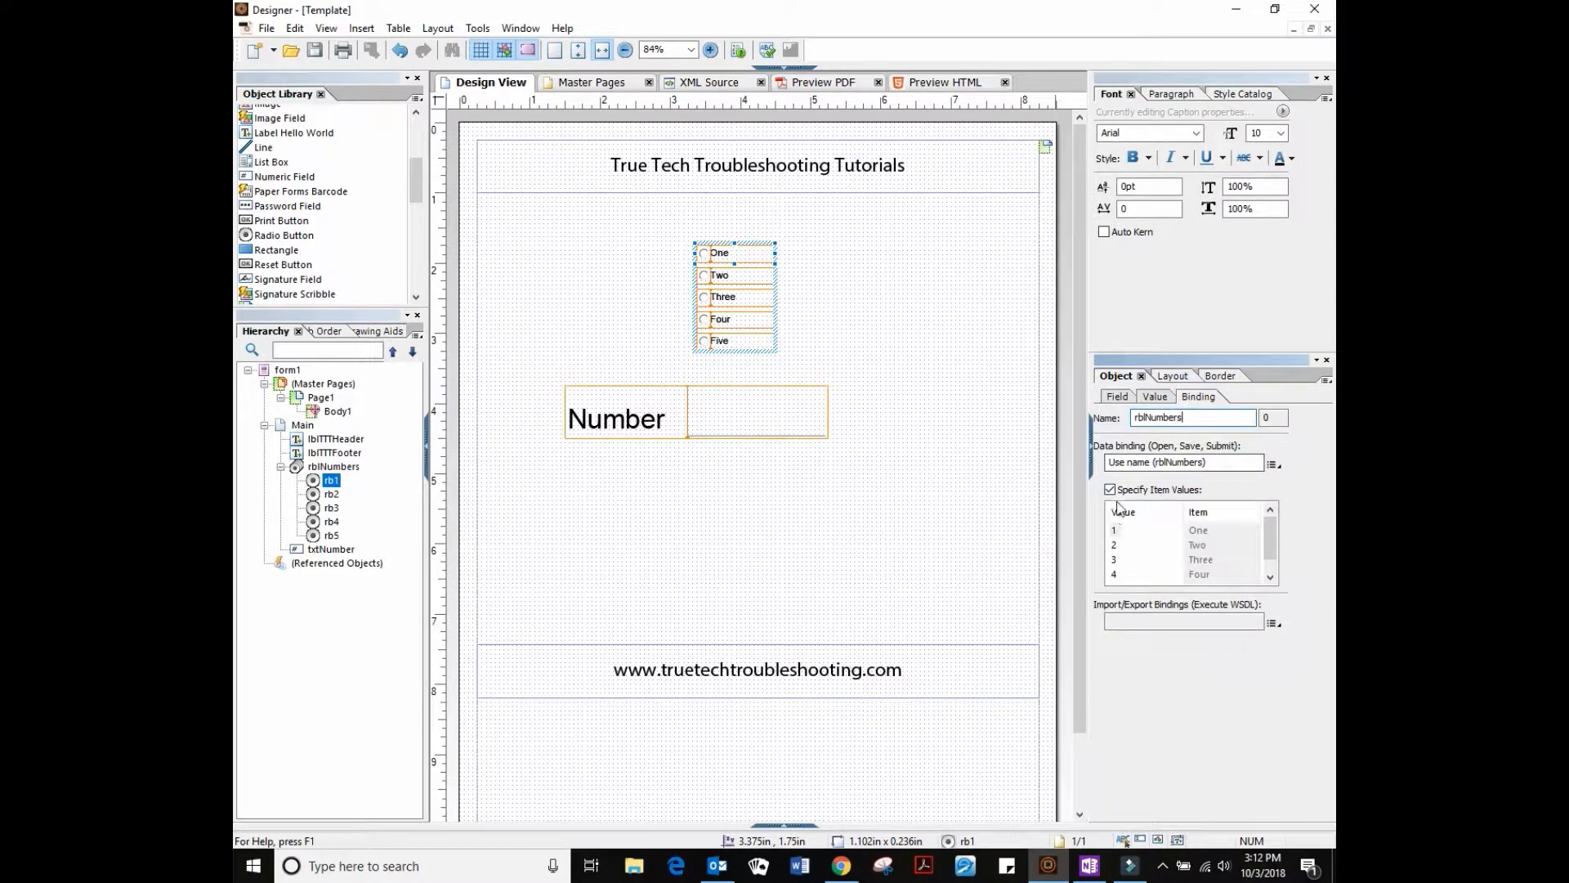
drag(1280, 536, 1276, 545)
click(1117, 397)
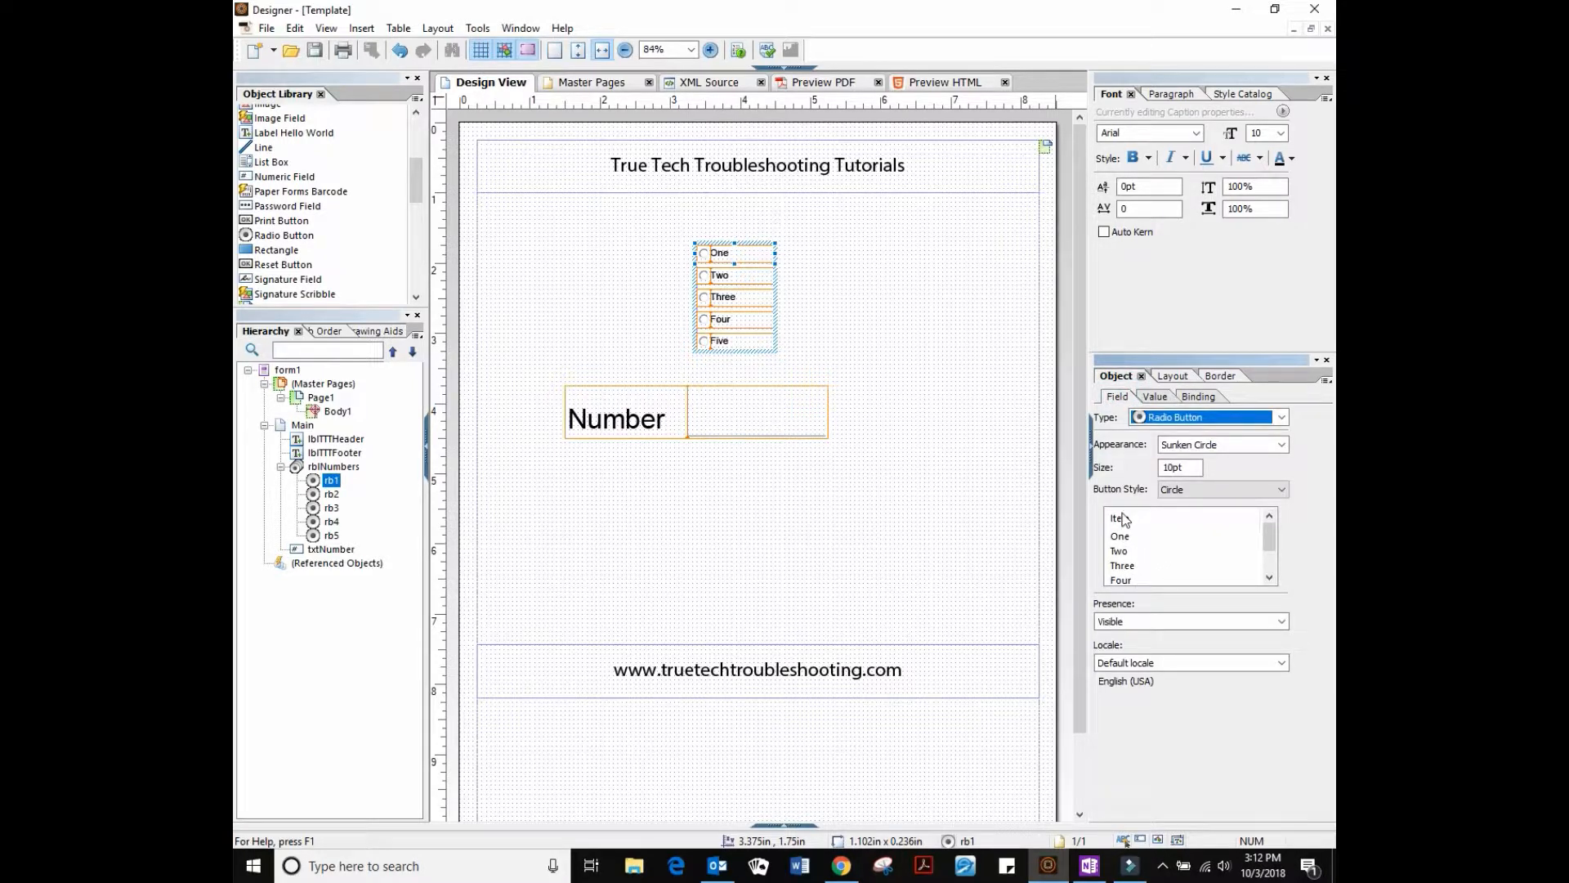
click(1197, 399)
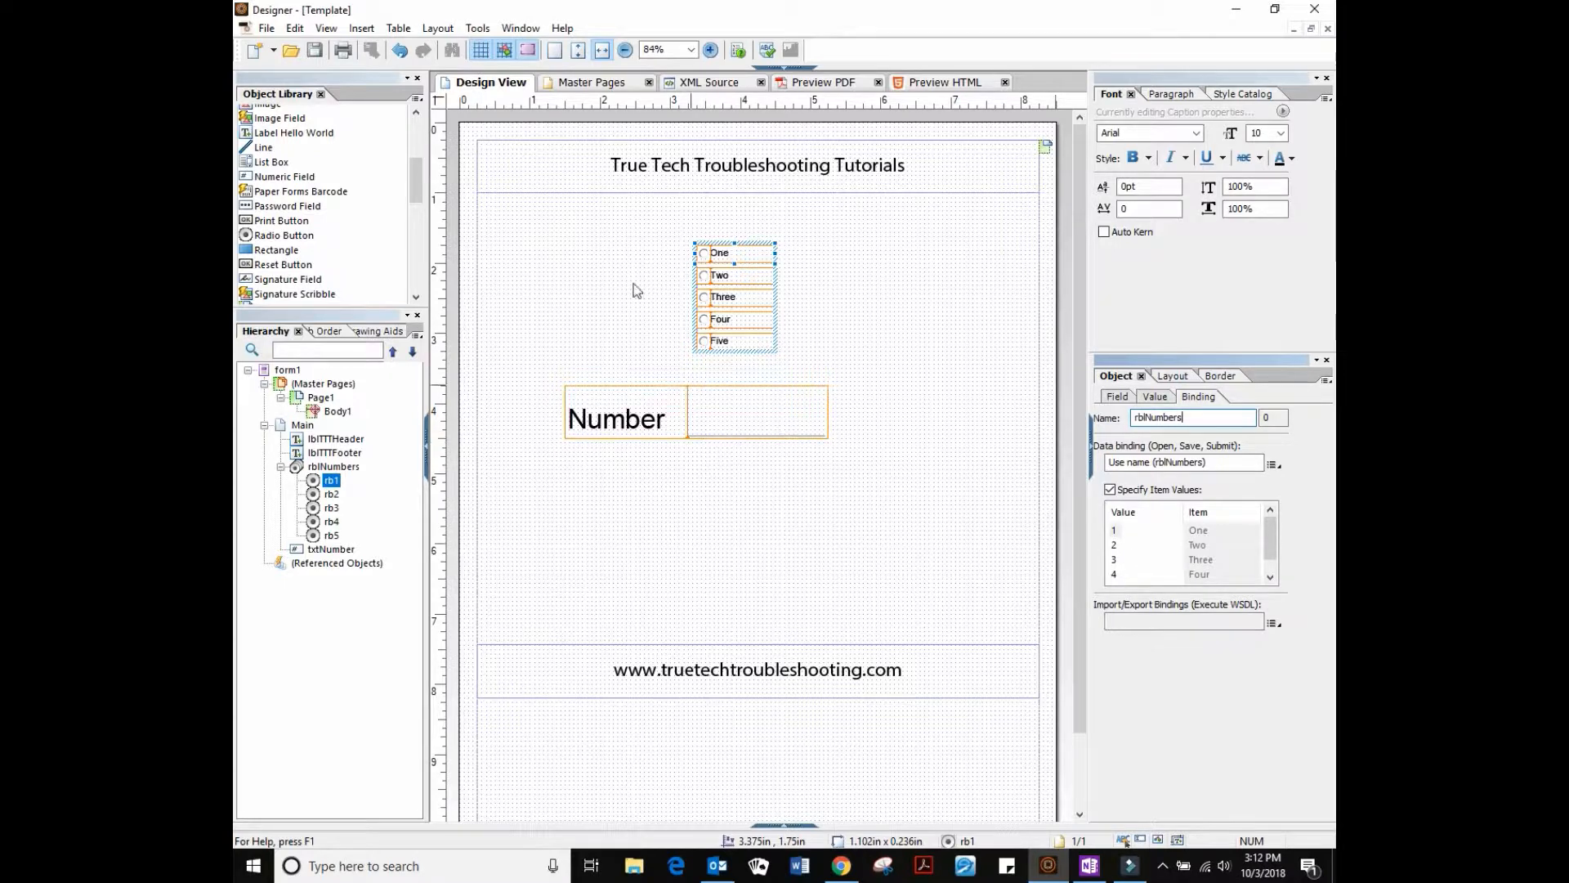
click(783, 311)
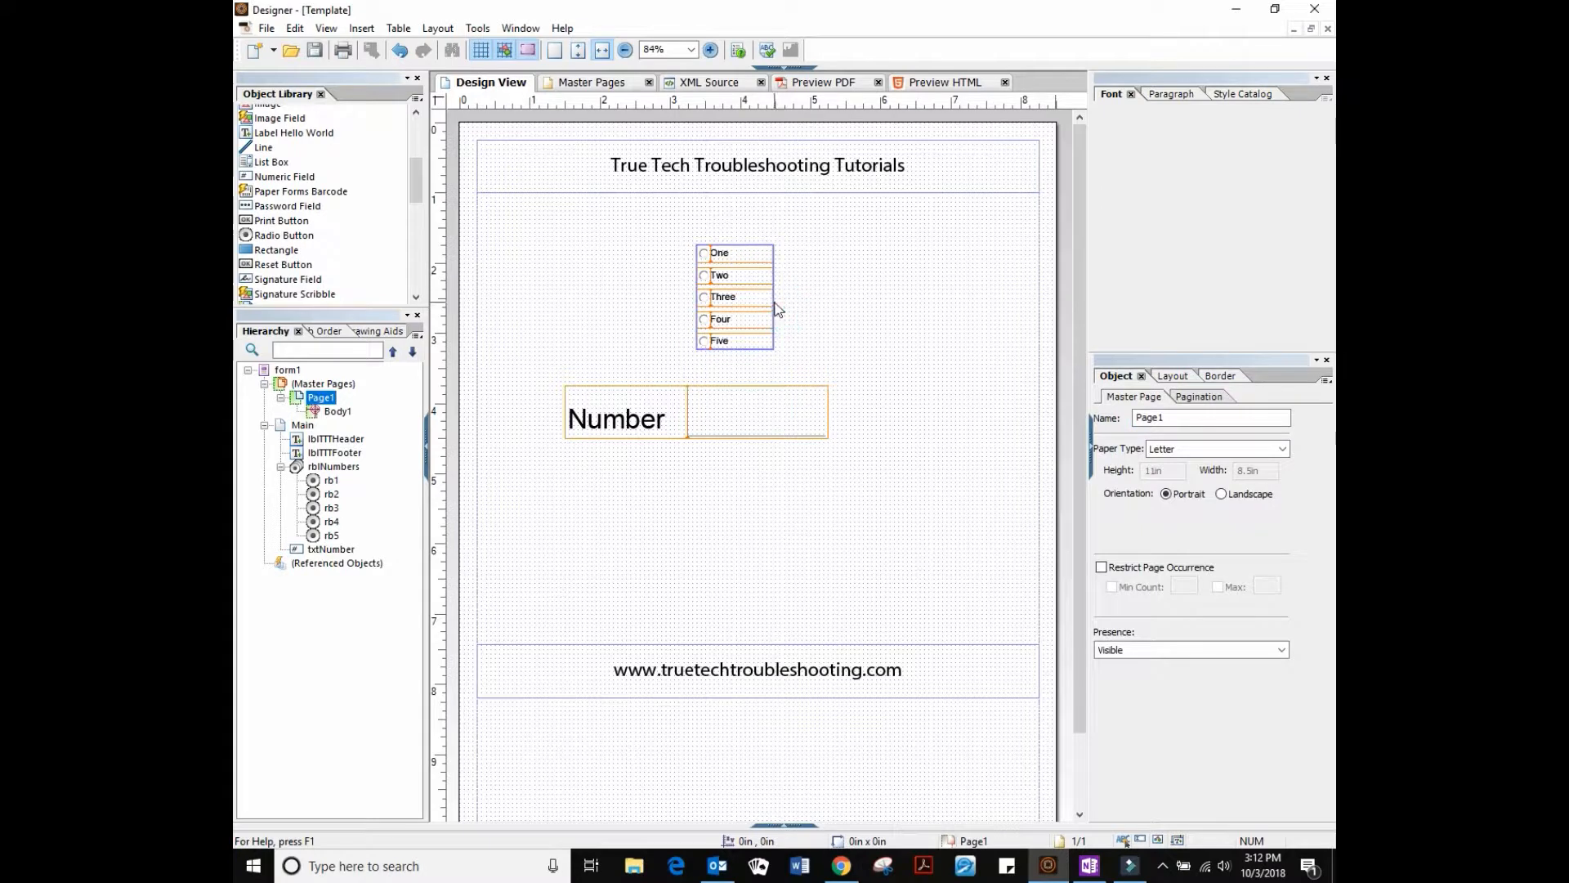
click(772, 304)
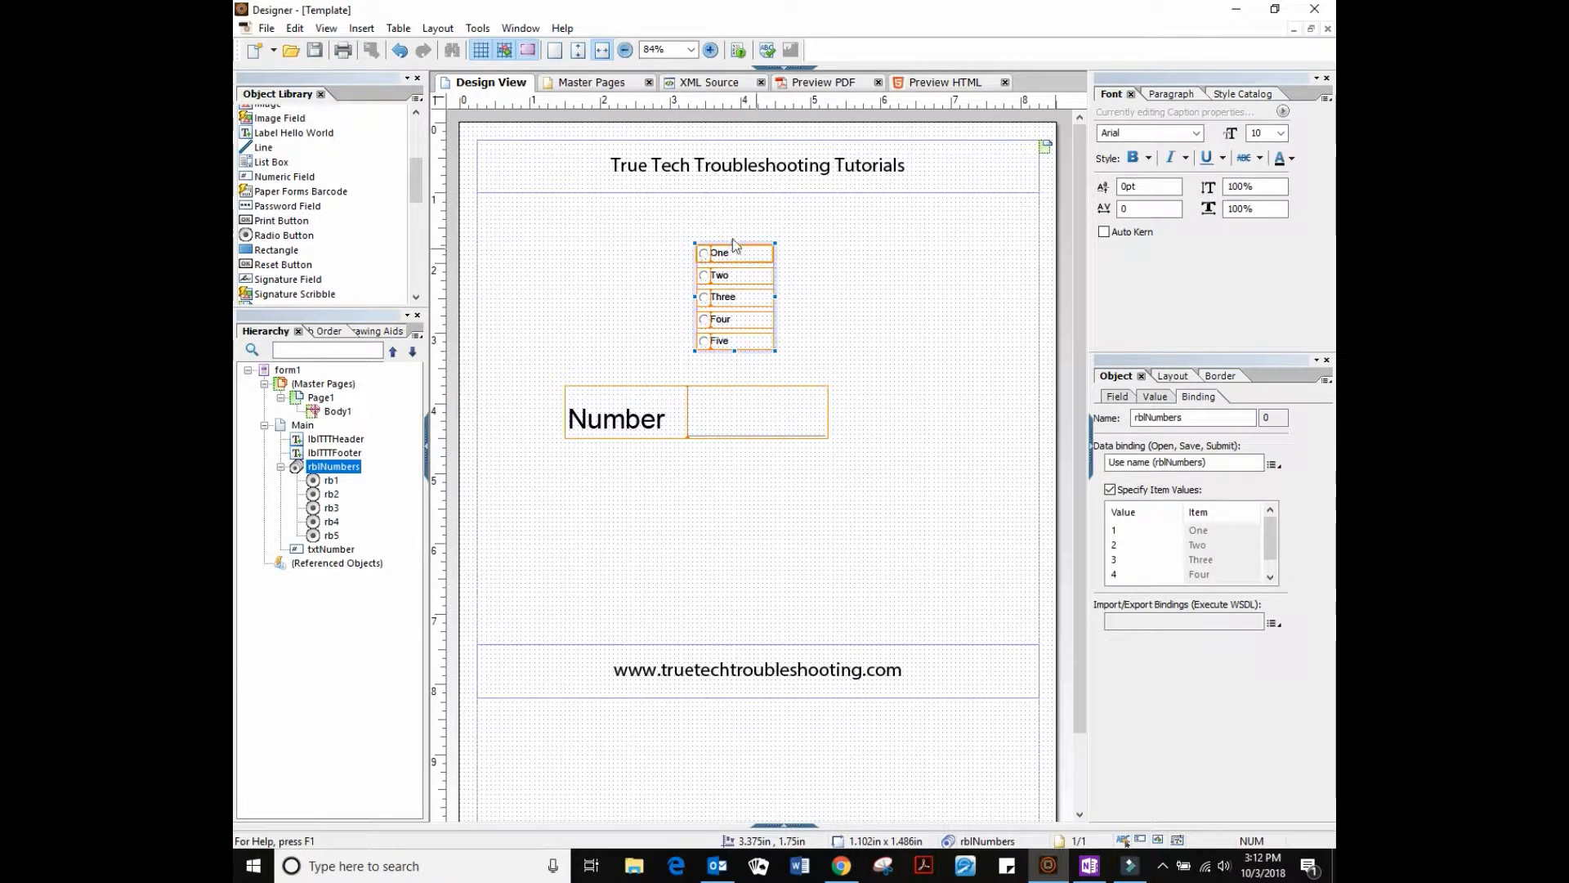
click(735, 422)
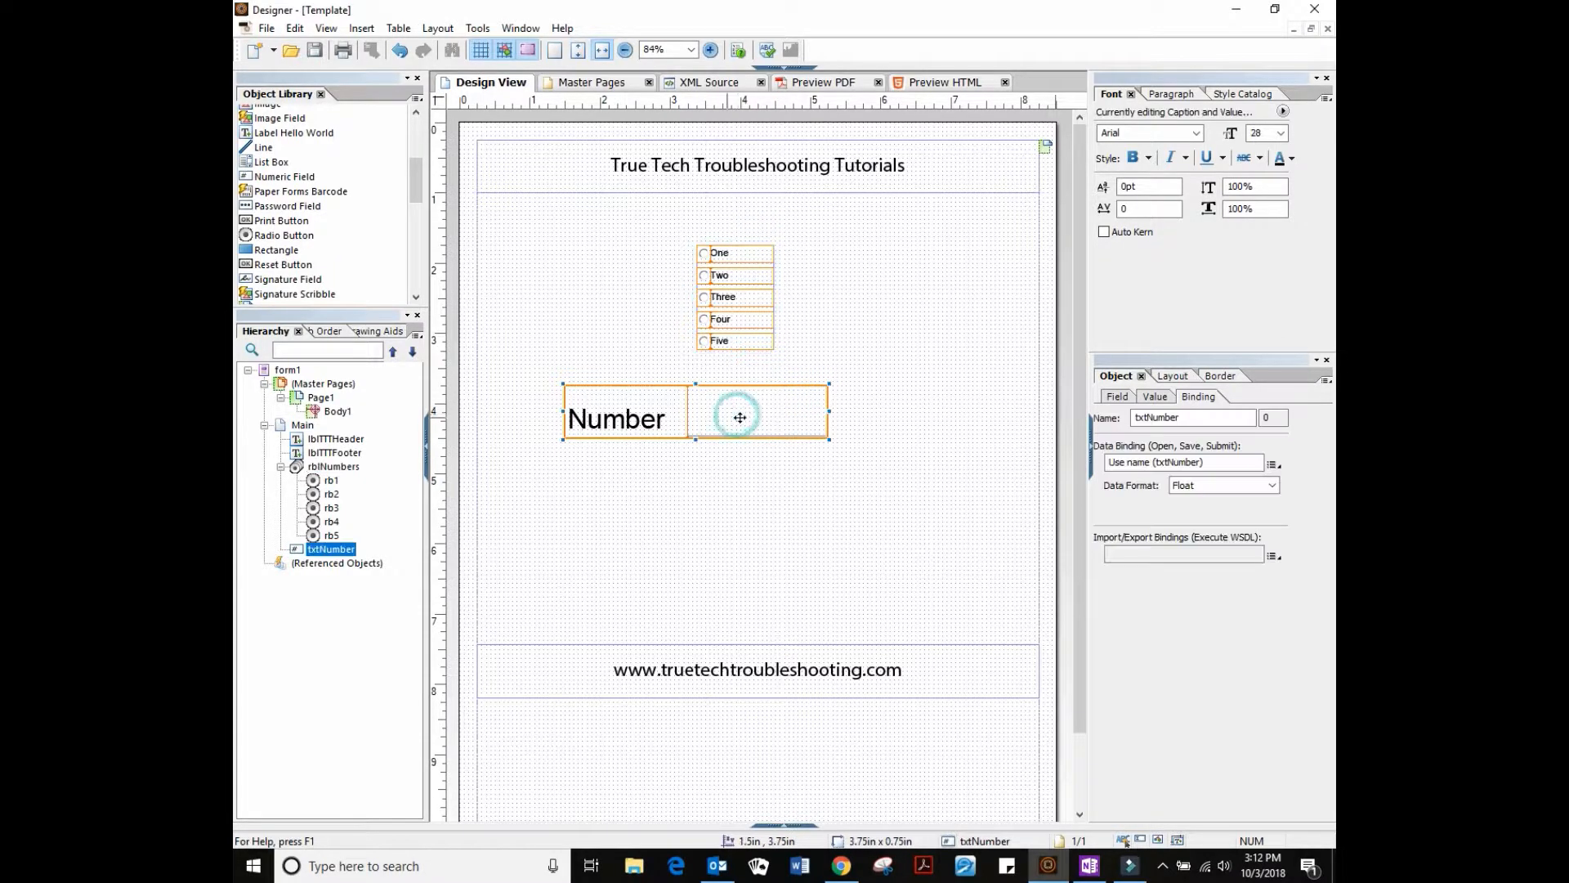
click(772, 327)
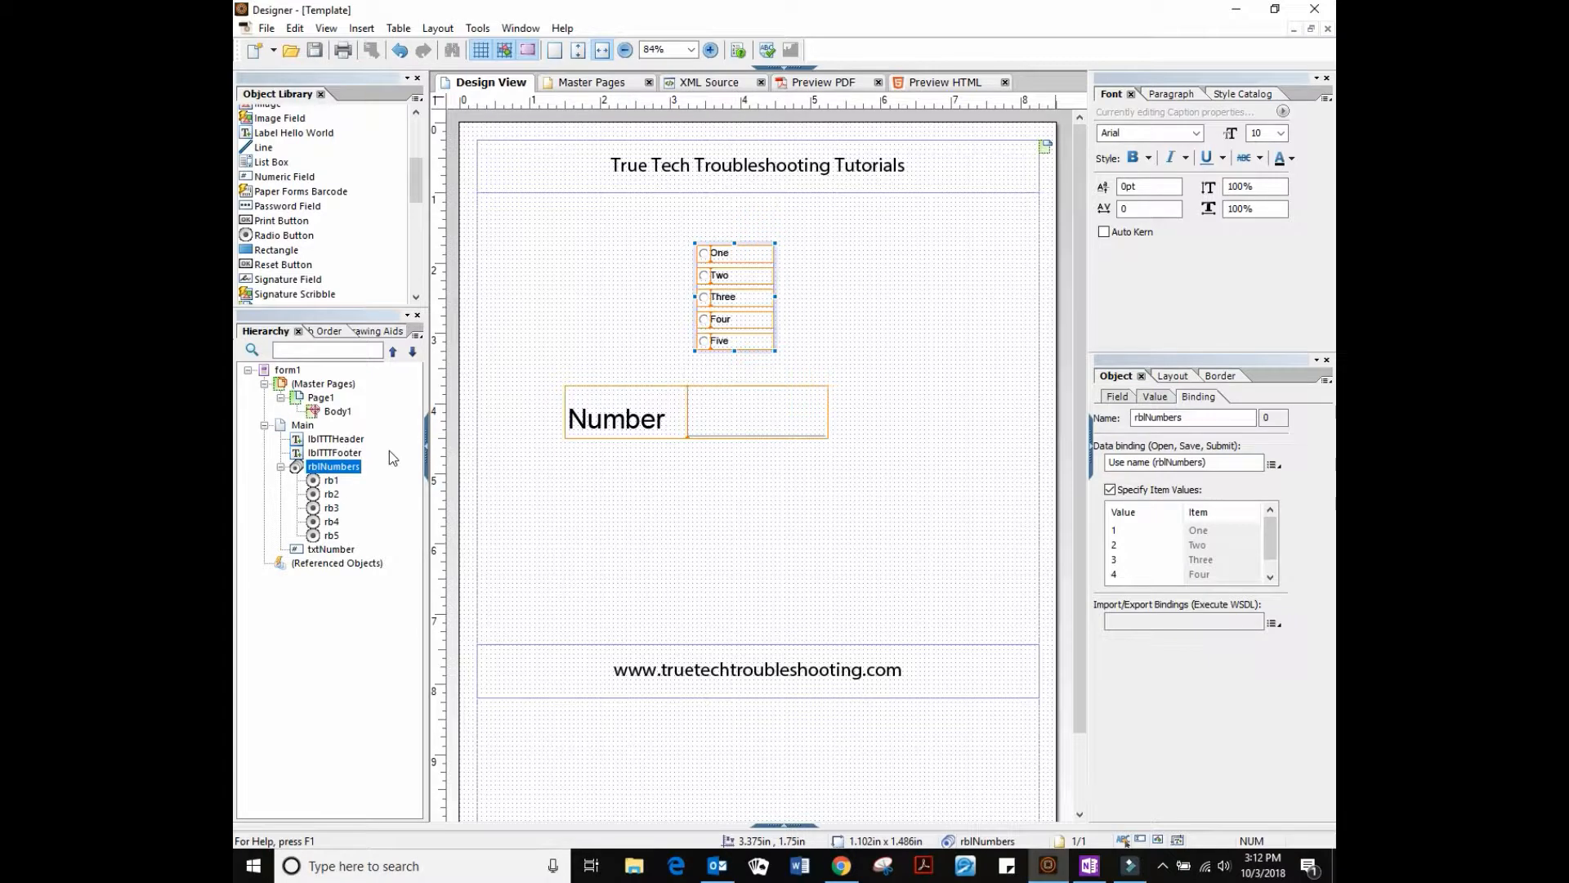
Open the rblNumbers click event script and place the caret on its empty line
click(782, 70)
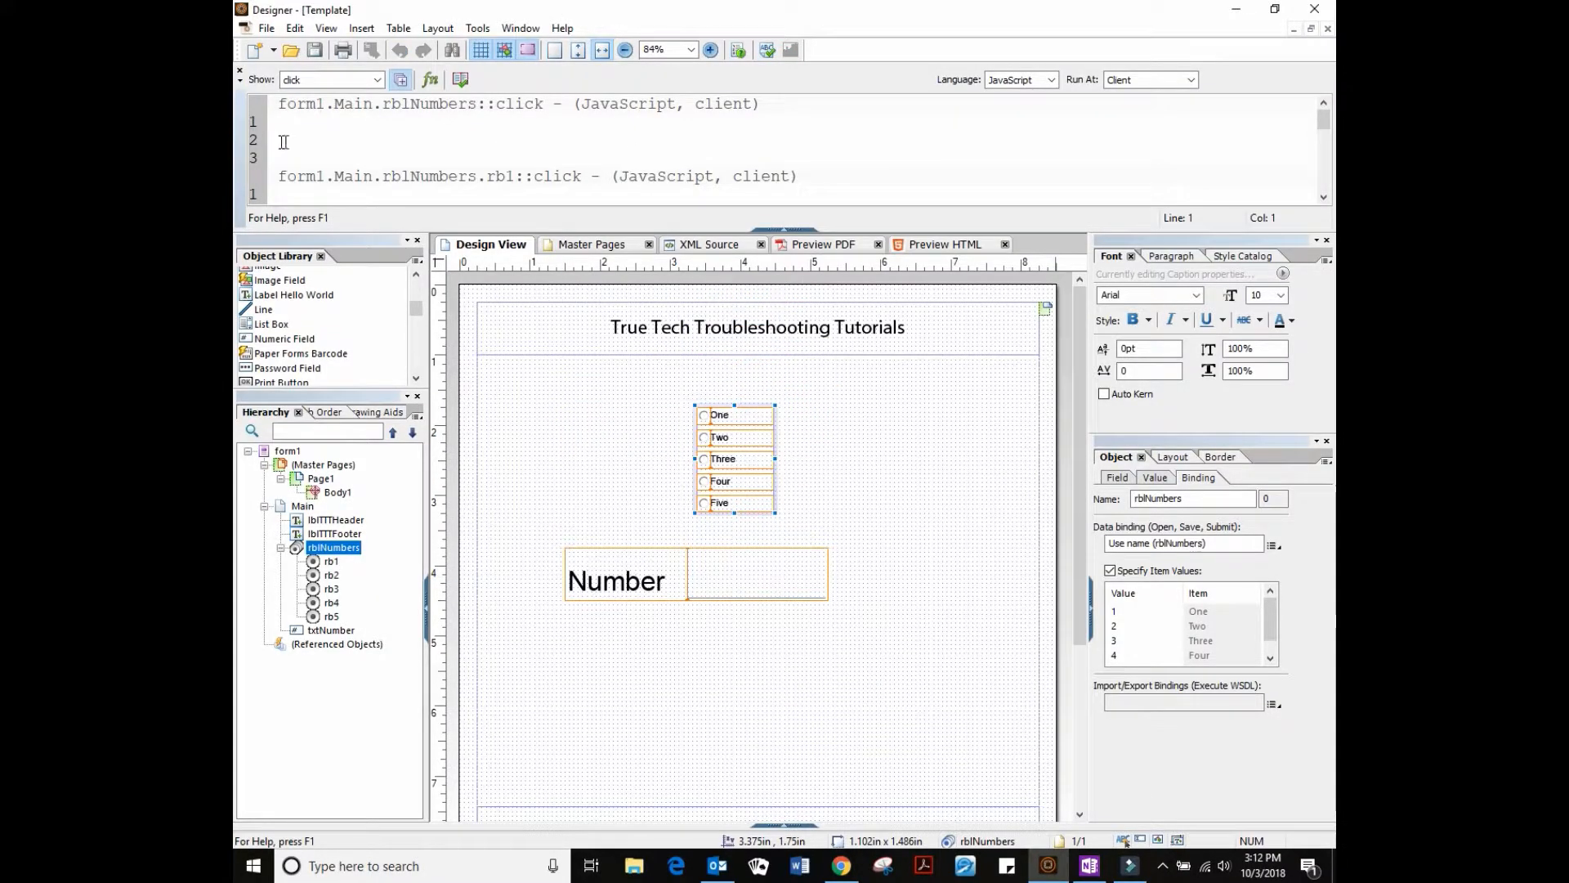
drag(383, 105, 473, 106)
drag(384, 178, 508, 178)
click(518, 179)
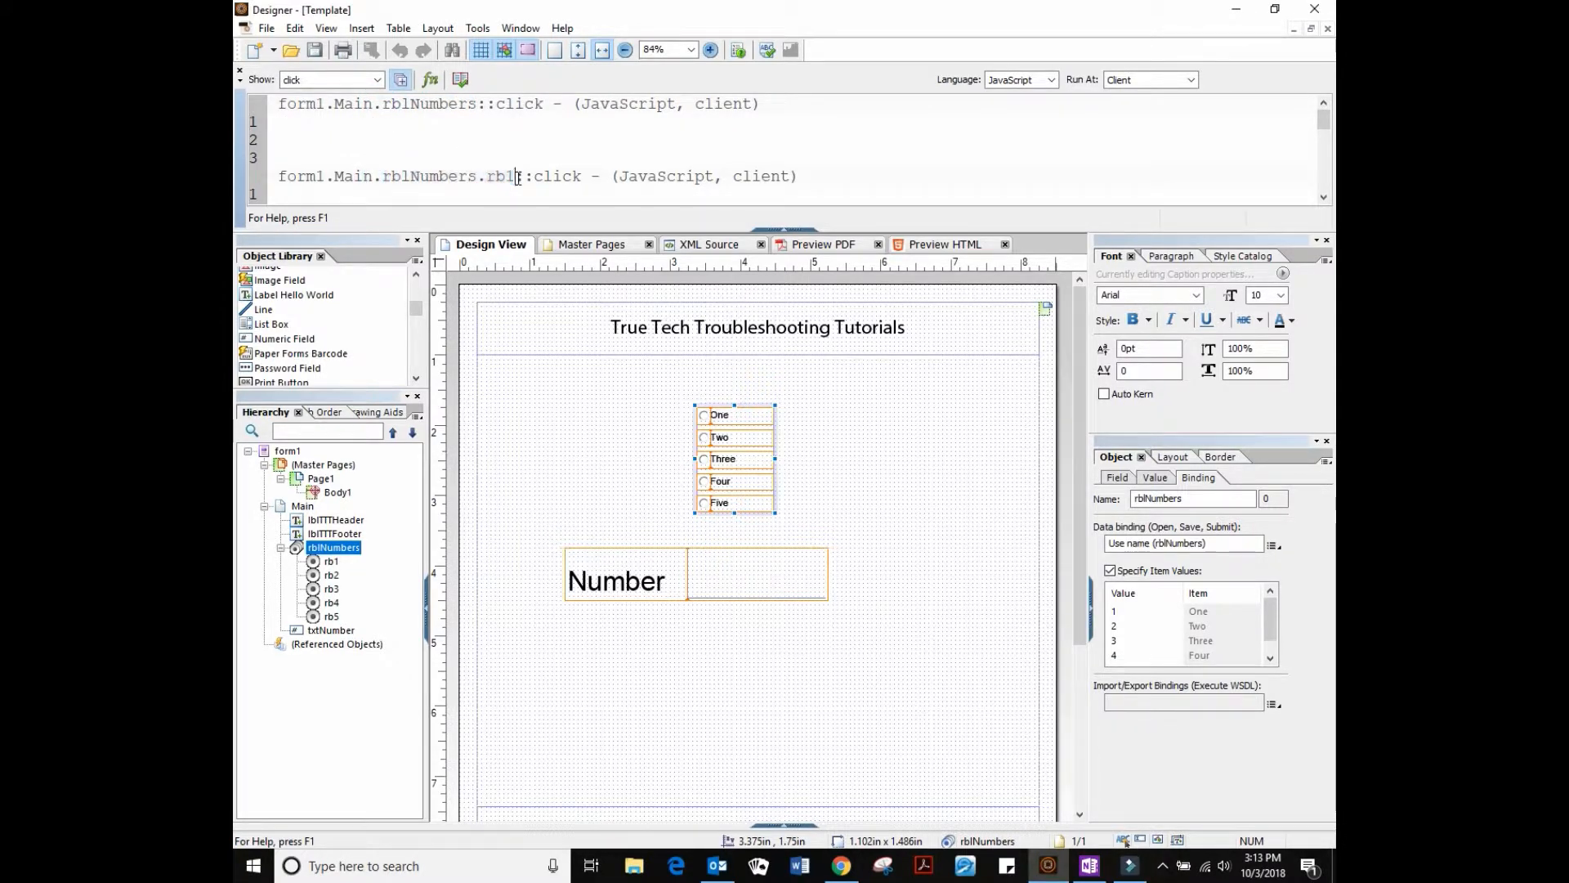
double_click(500, 176)
click(375, 127)
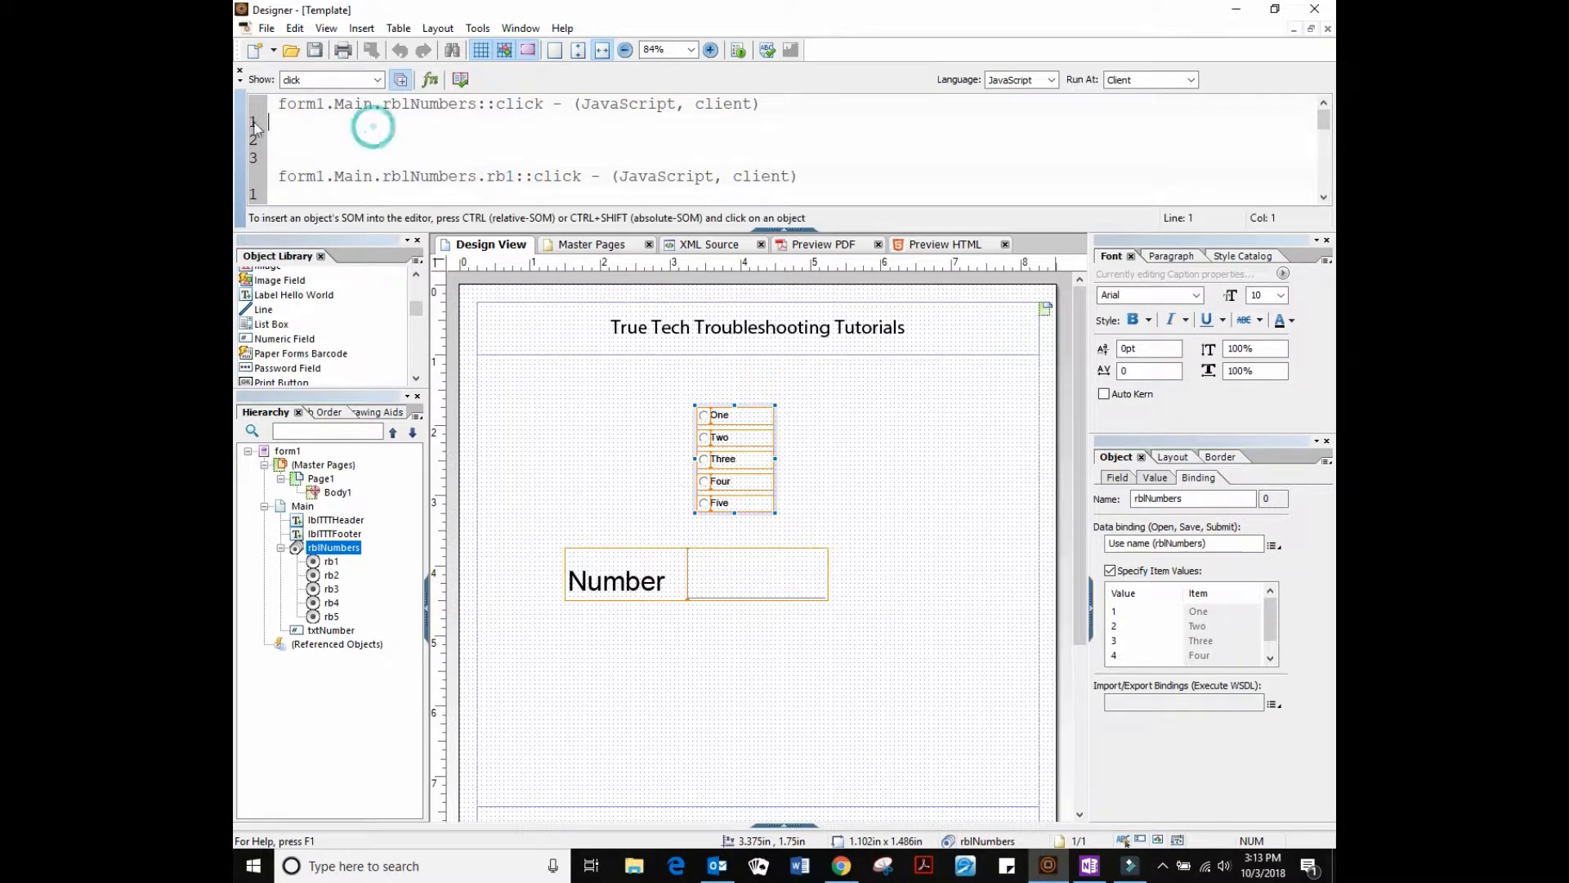
drag(385, 103, 481, 108)
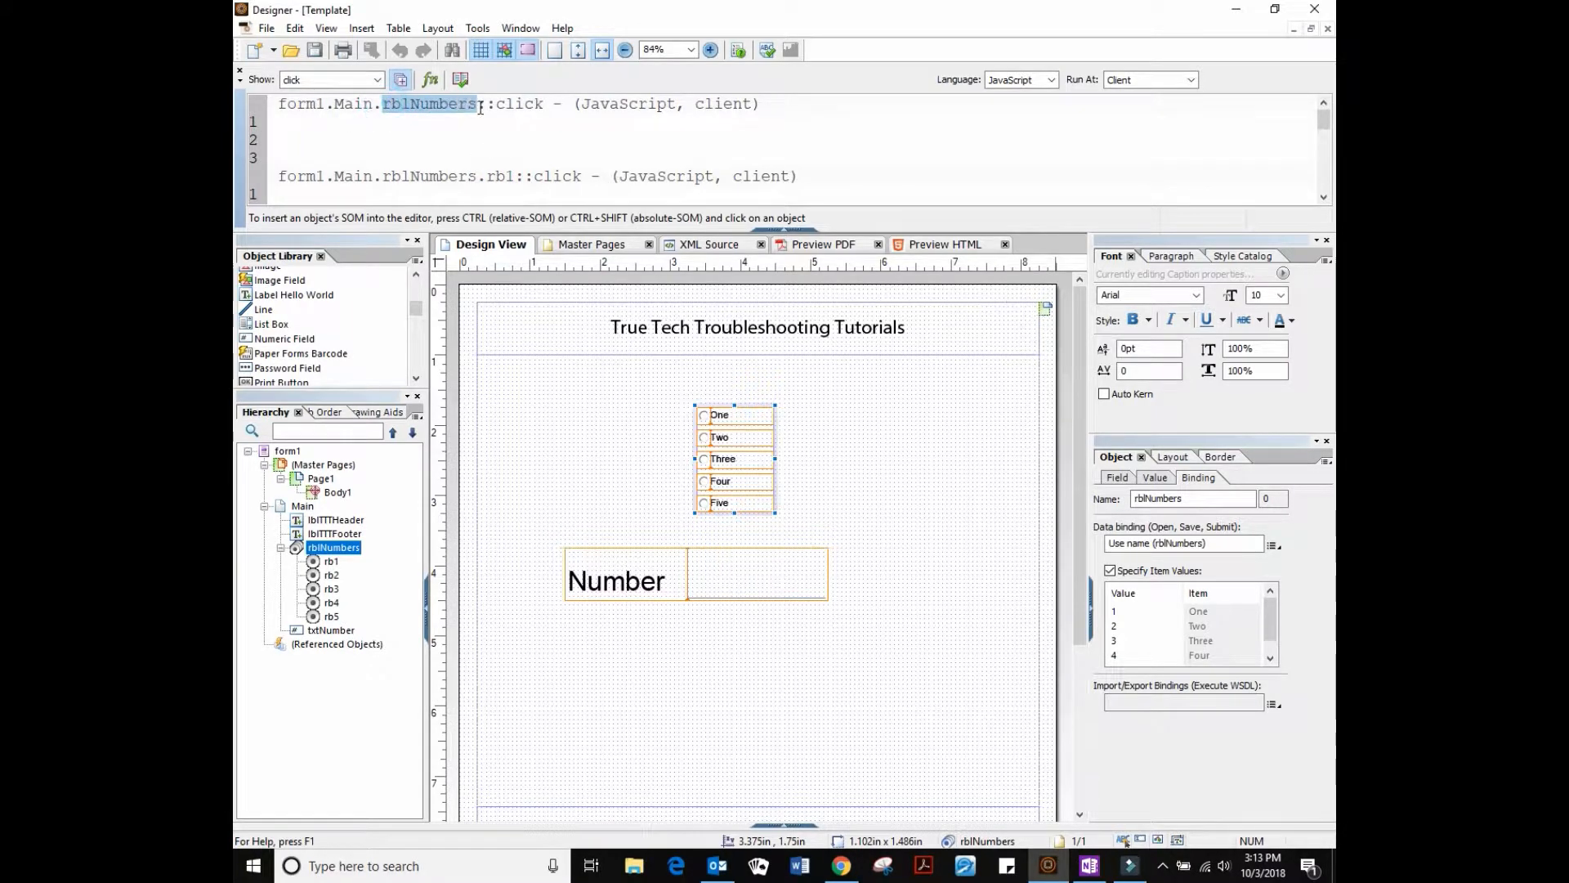
click(478, 139)
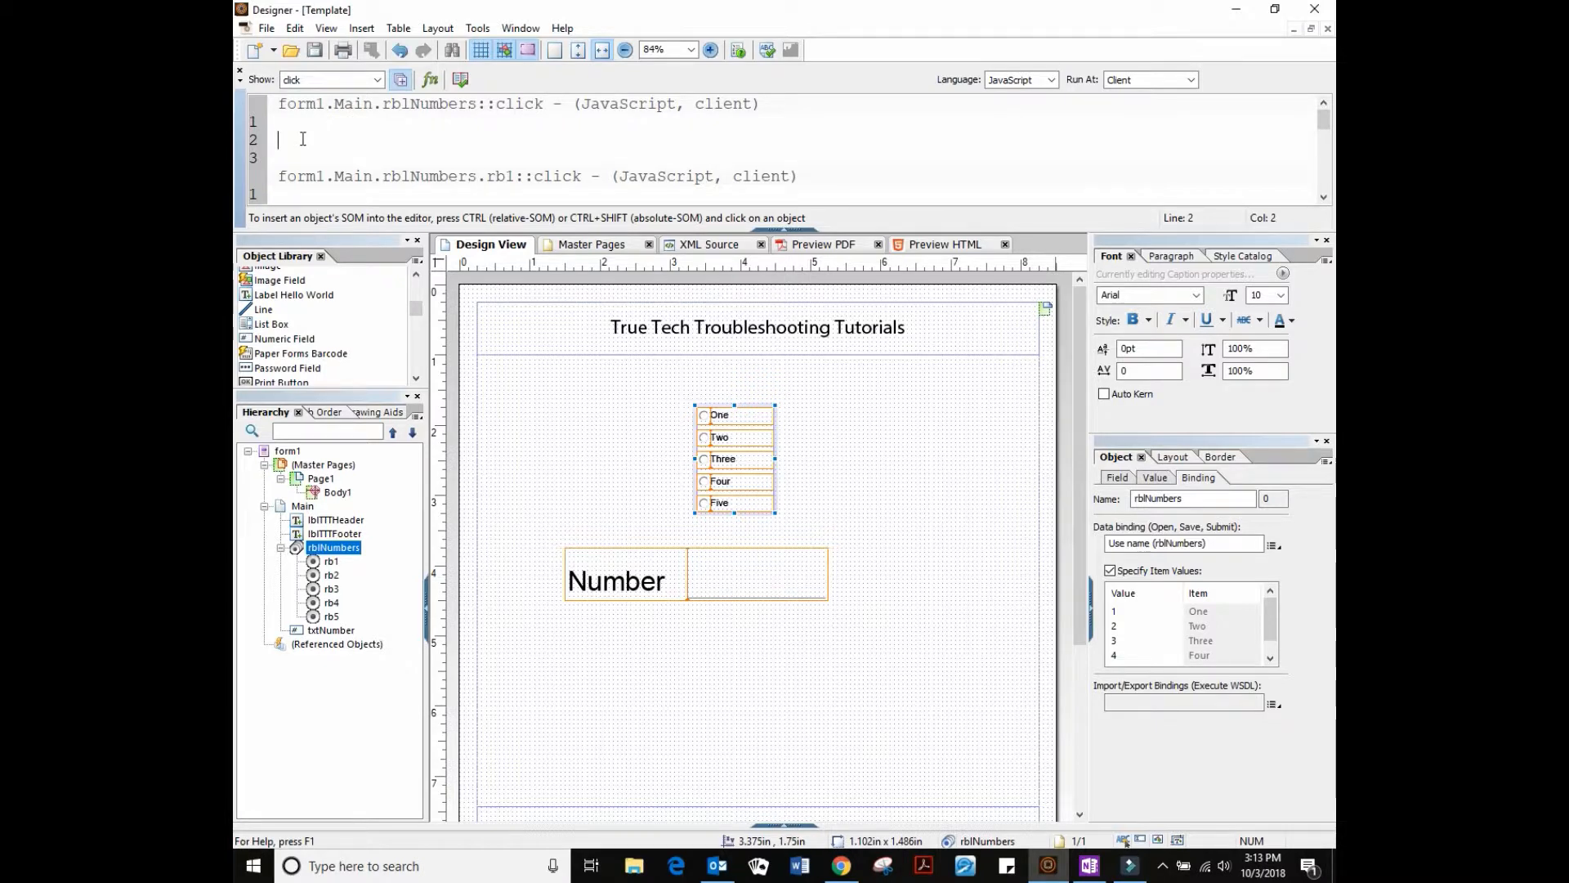
Write 'txtNumber.rawValue = this.rawValue' in the click script, collapse the editor, close HTML preview
text(txtNumber.rawValue)
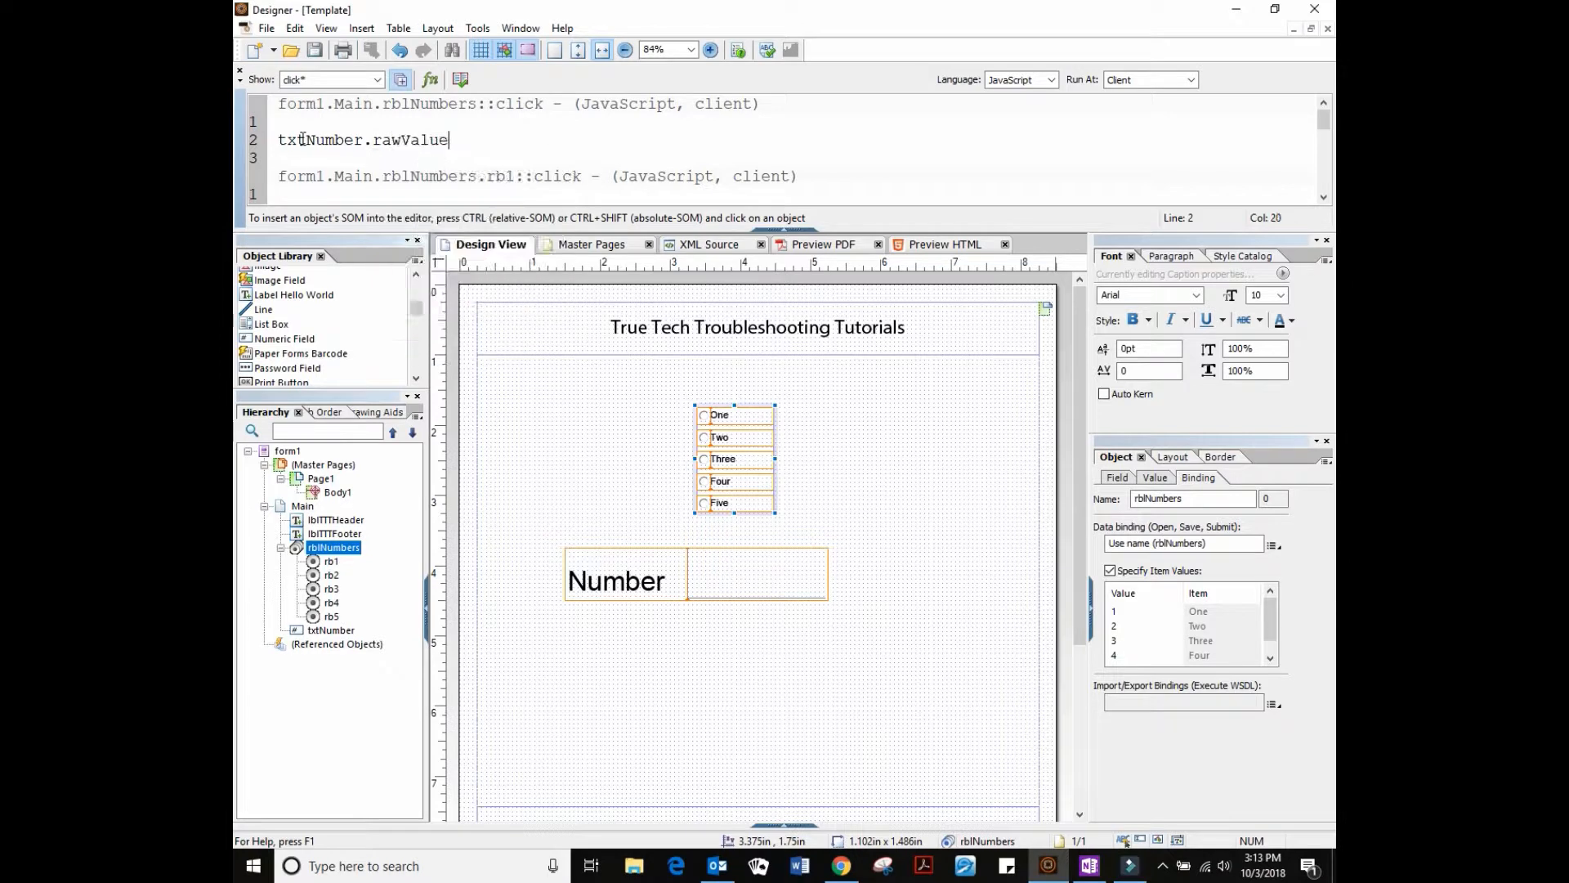
text( = this.rawValue;)
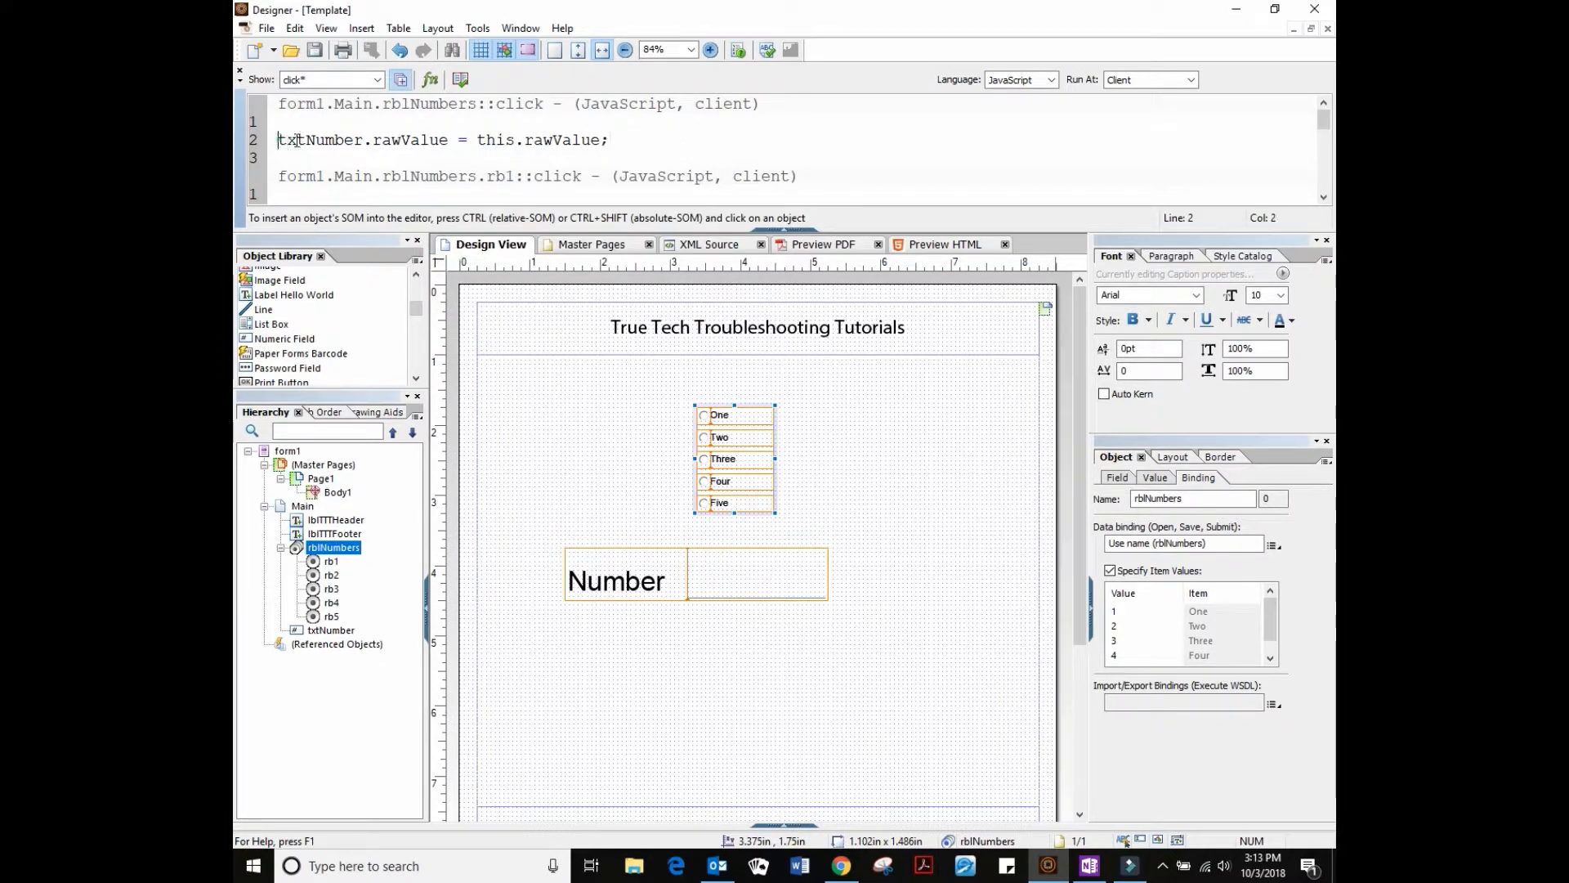
triple_click(297, 140)
click(743, 572)
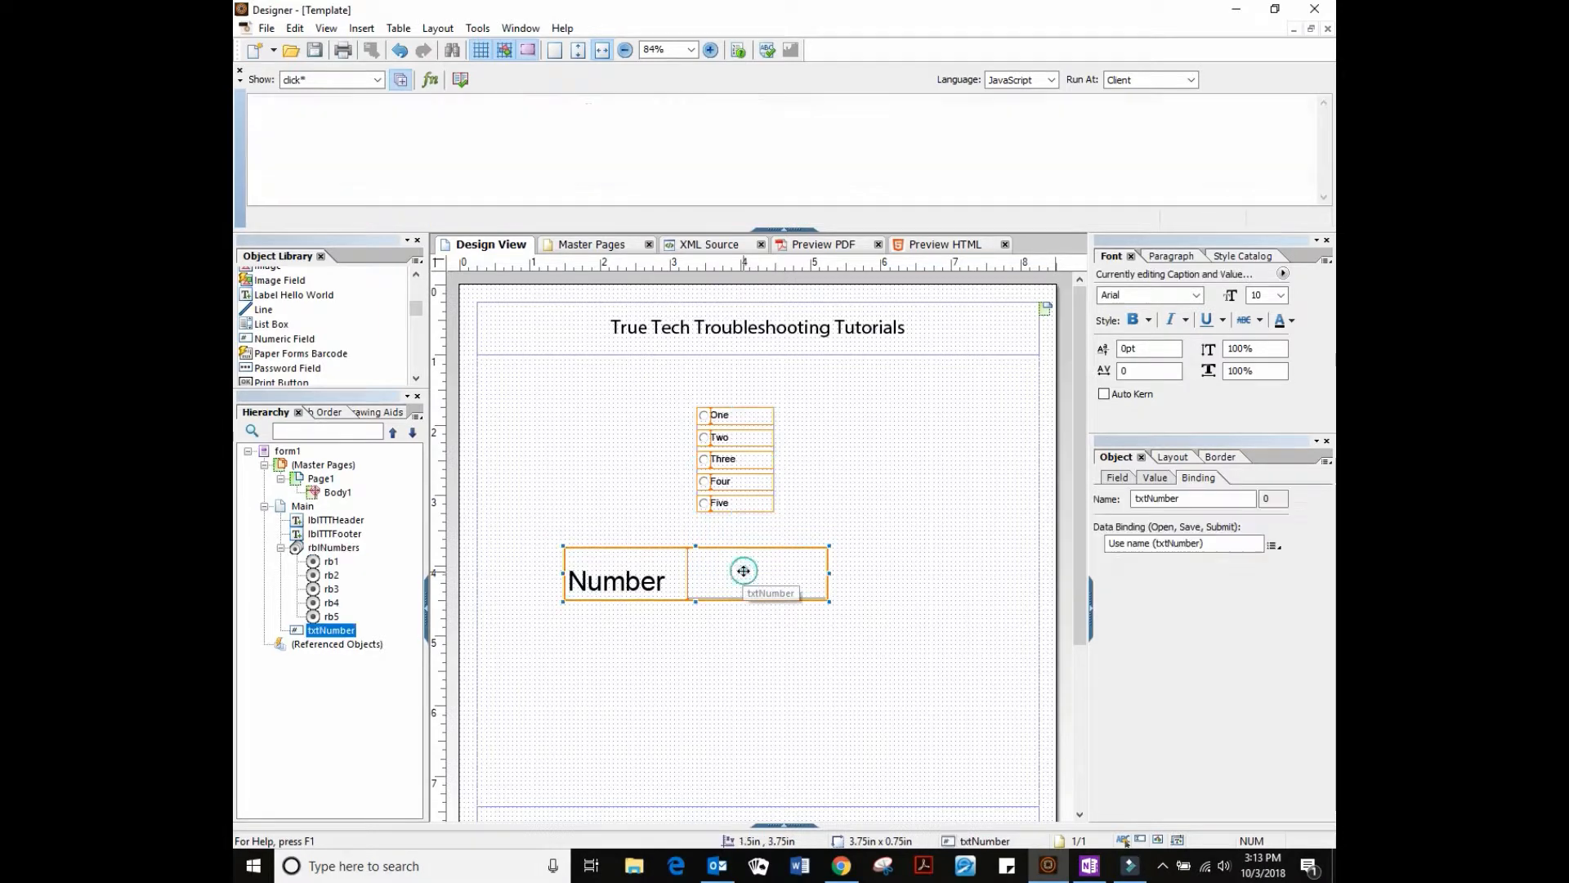
click(768, 494)
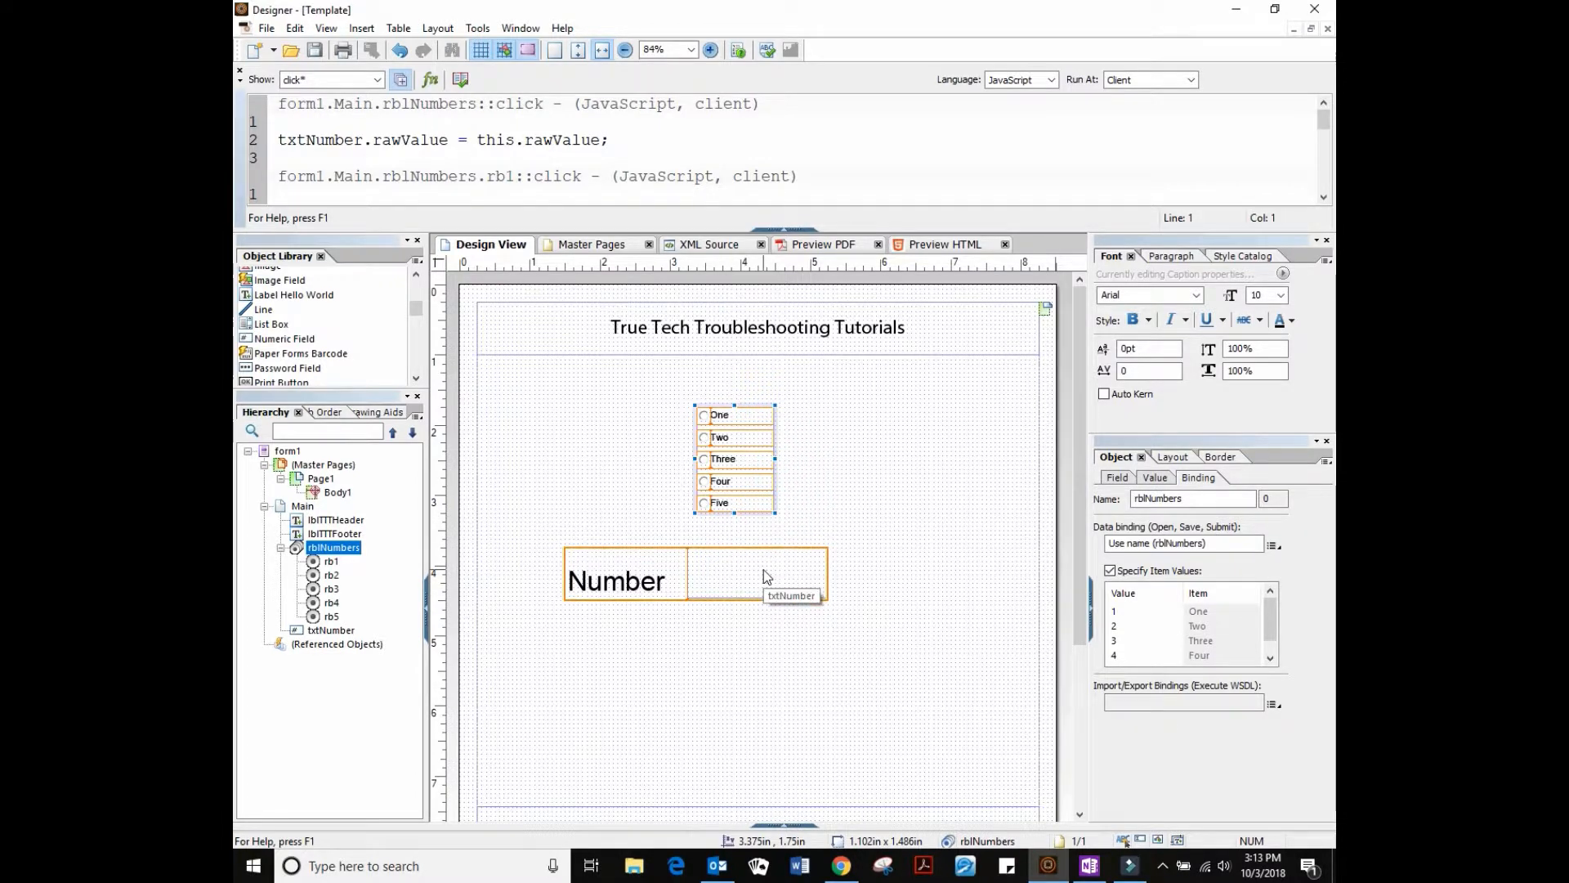
drag(479, 139, 598, 141)
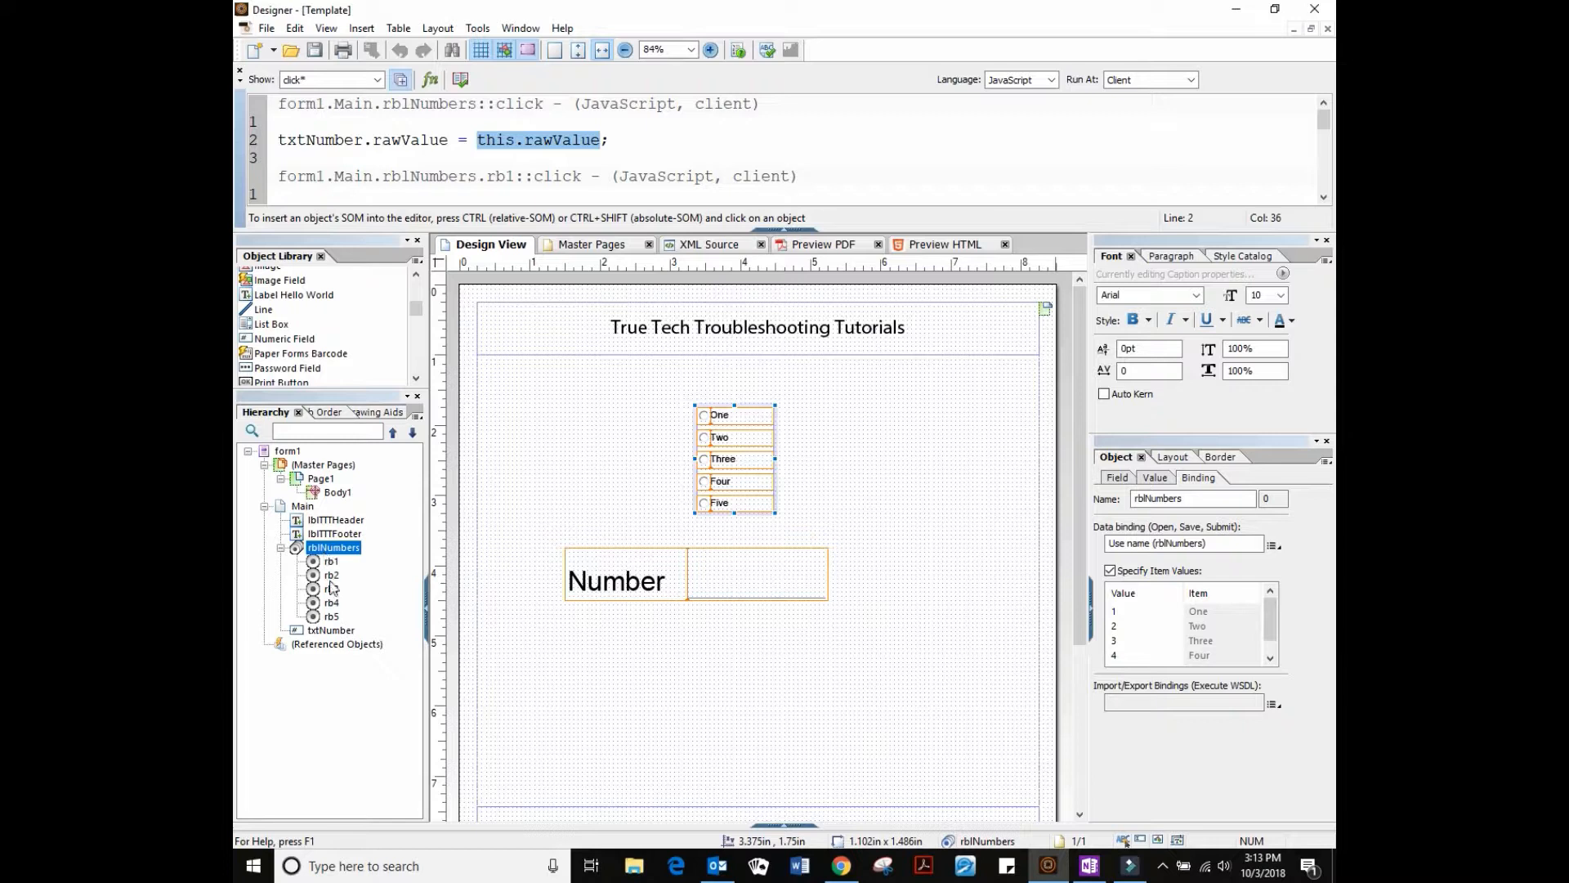
drag(543, 103, 498, 107)
click(461, 80)
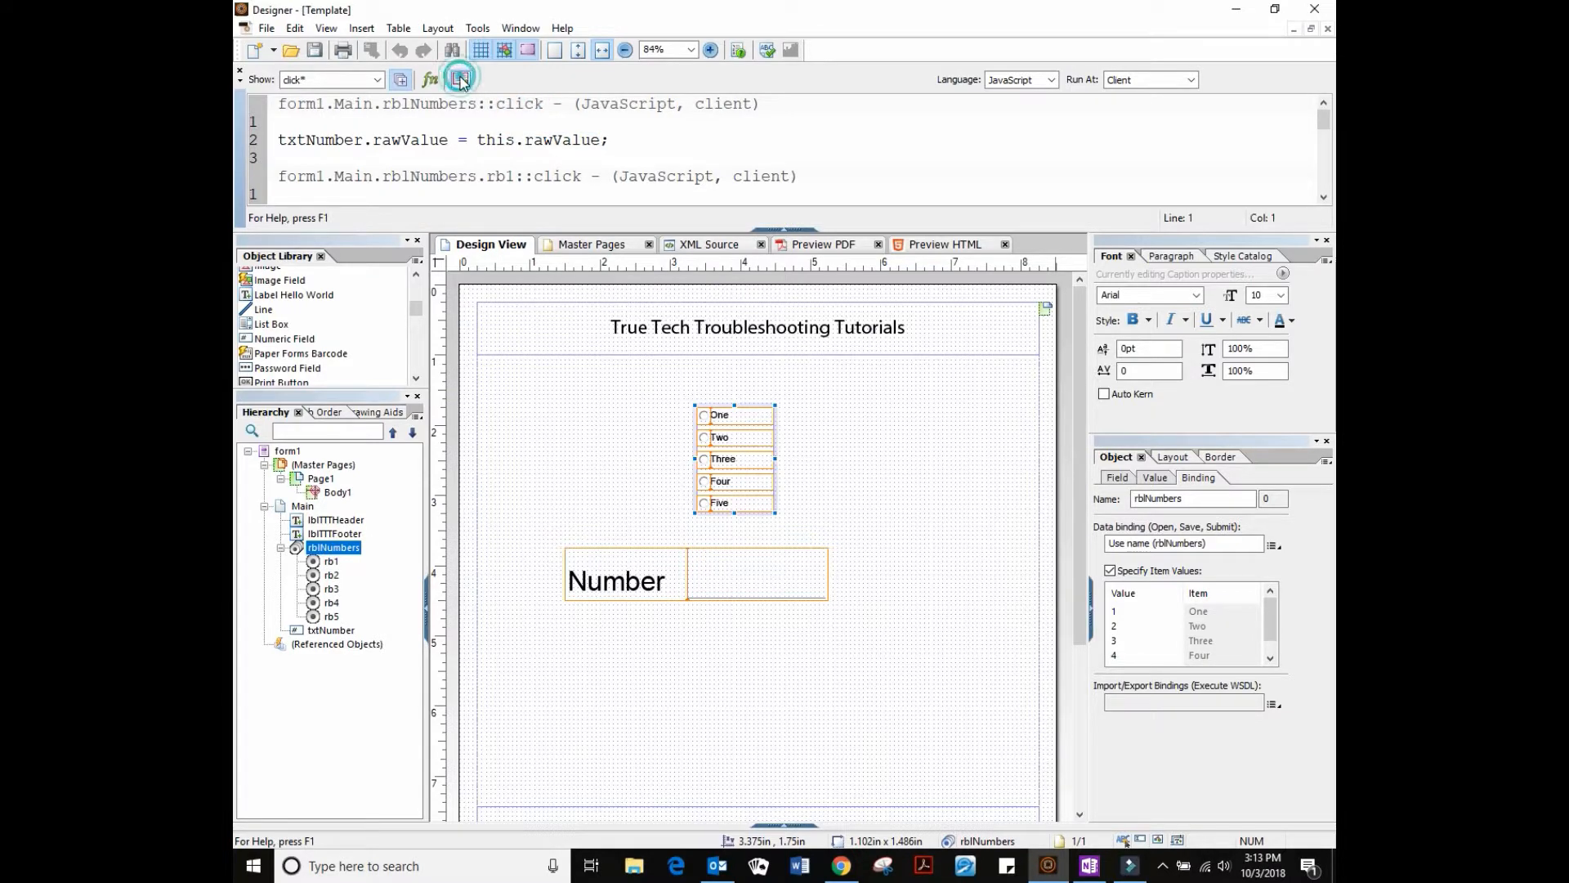
click(612, 140)
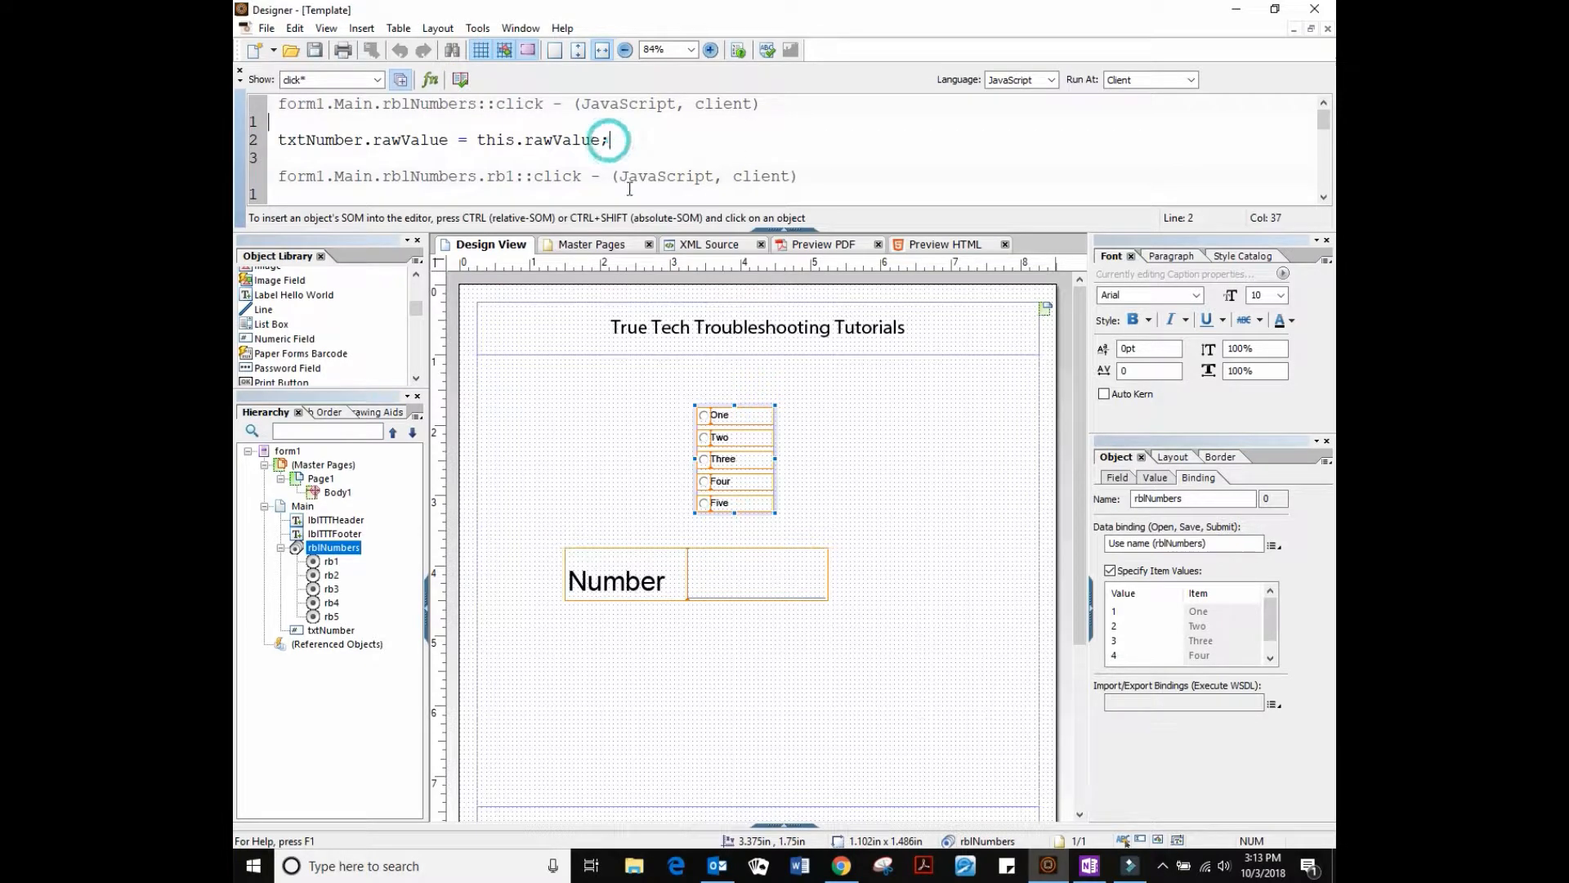
click(768, 236)
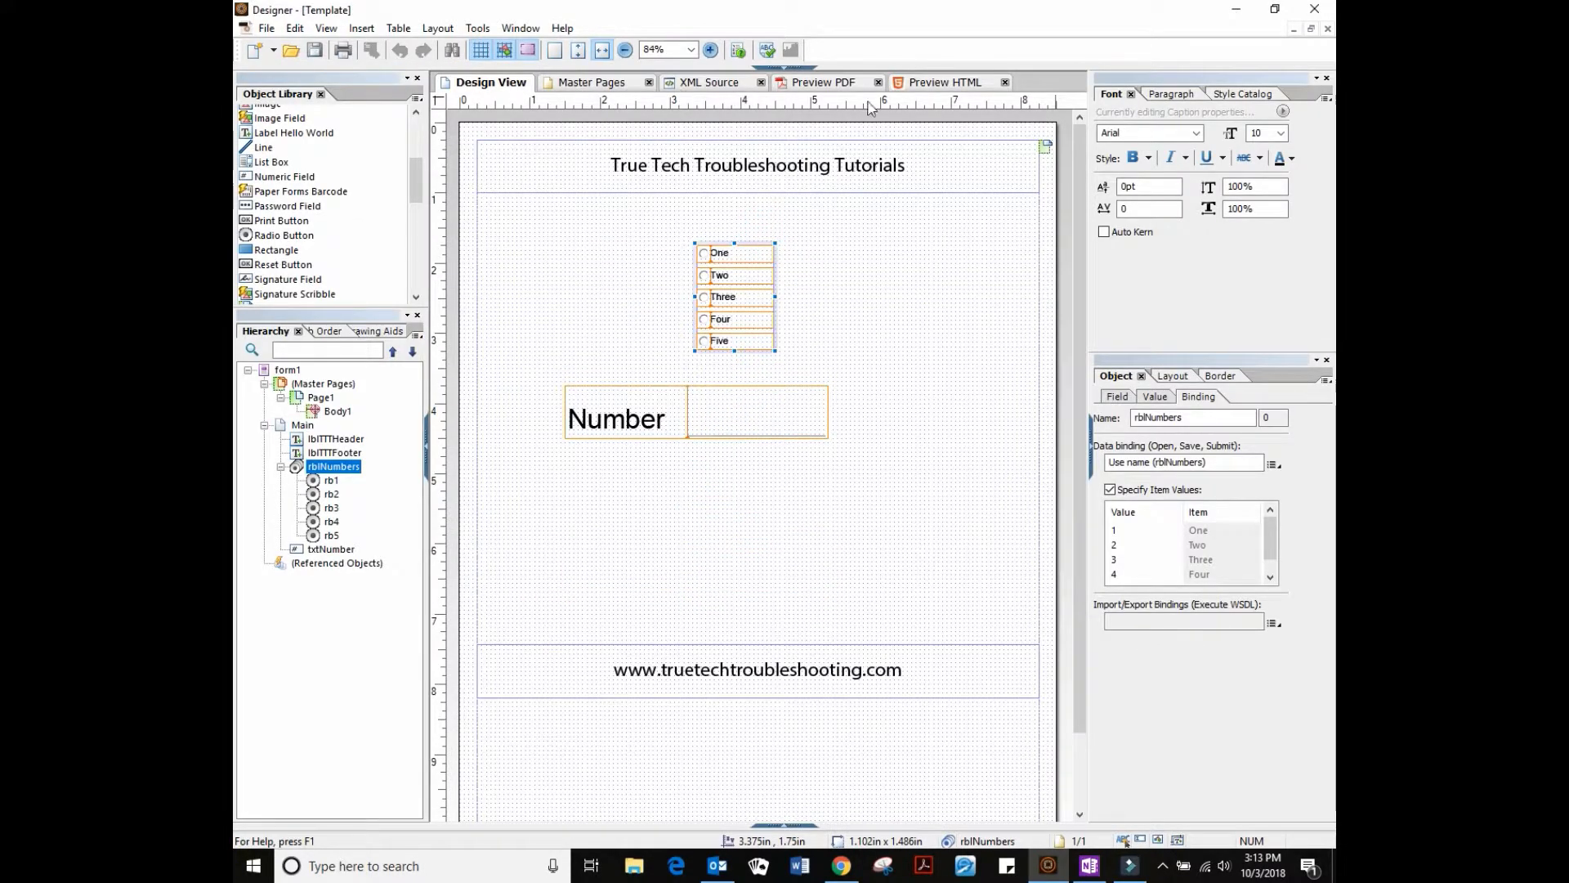
click(1006, 83)
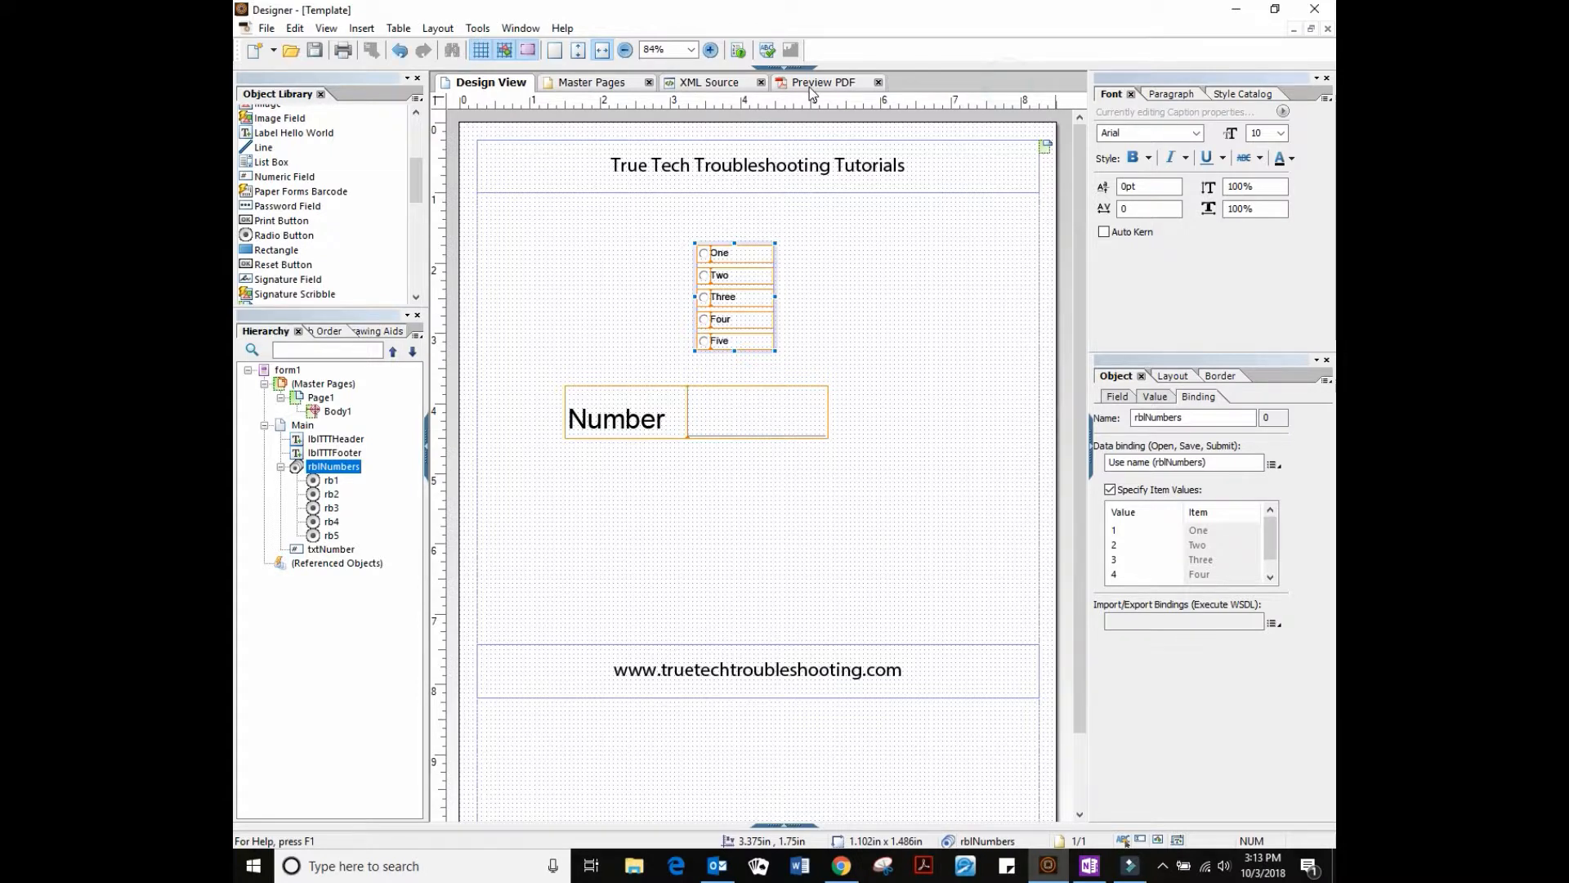
In Preview PDF, select One through Five and back, checking Number shows 1–5
click(809, 82)
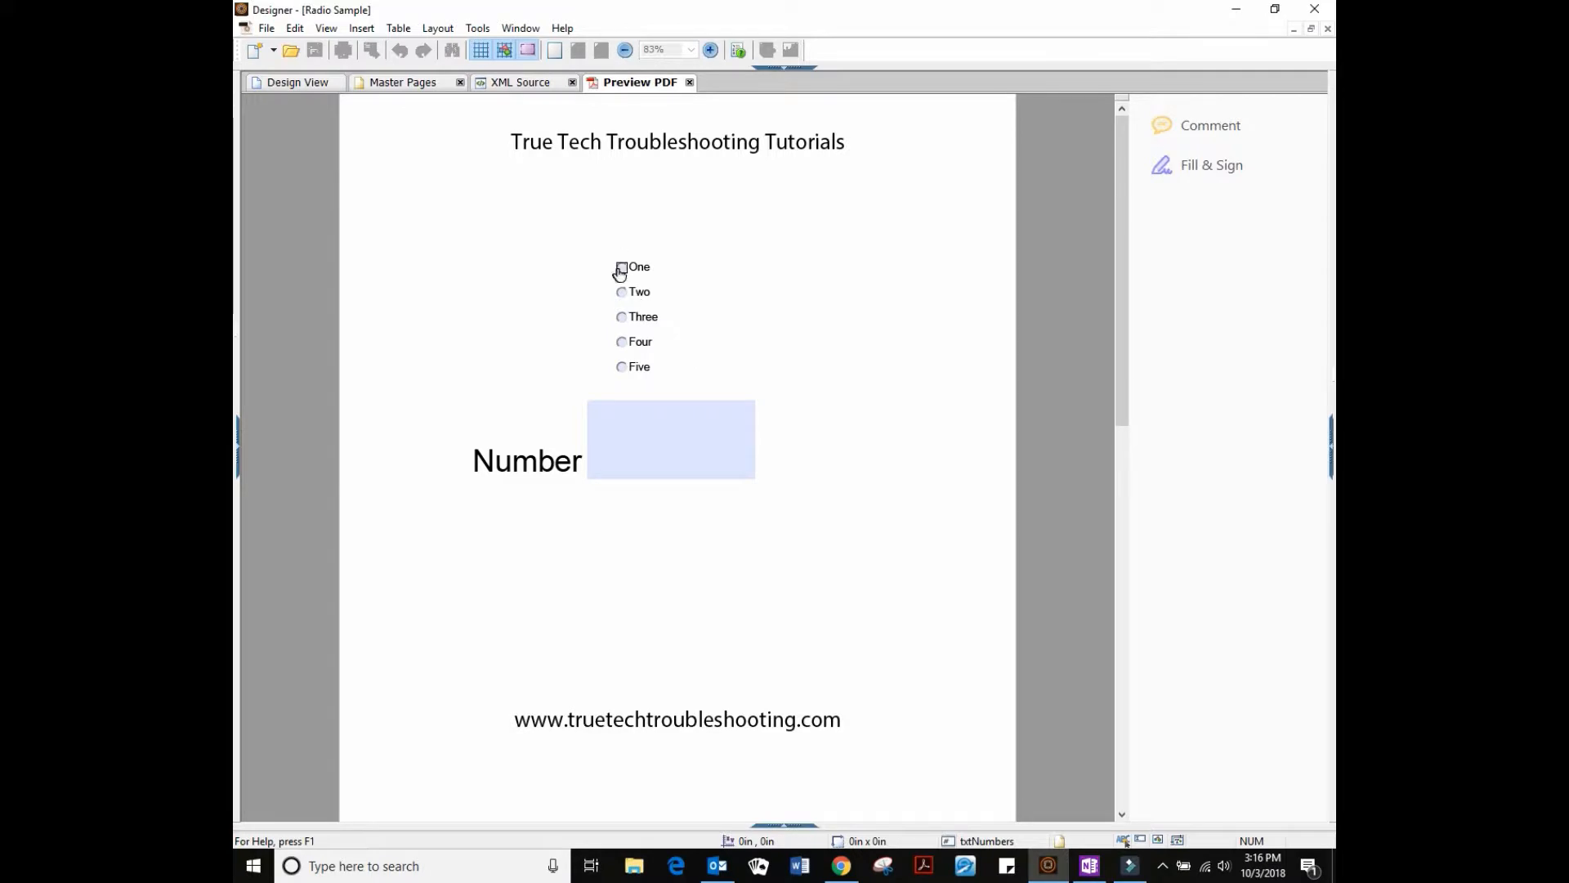
click(621, 270)
click(621, 293)
click(621, 318)
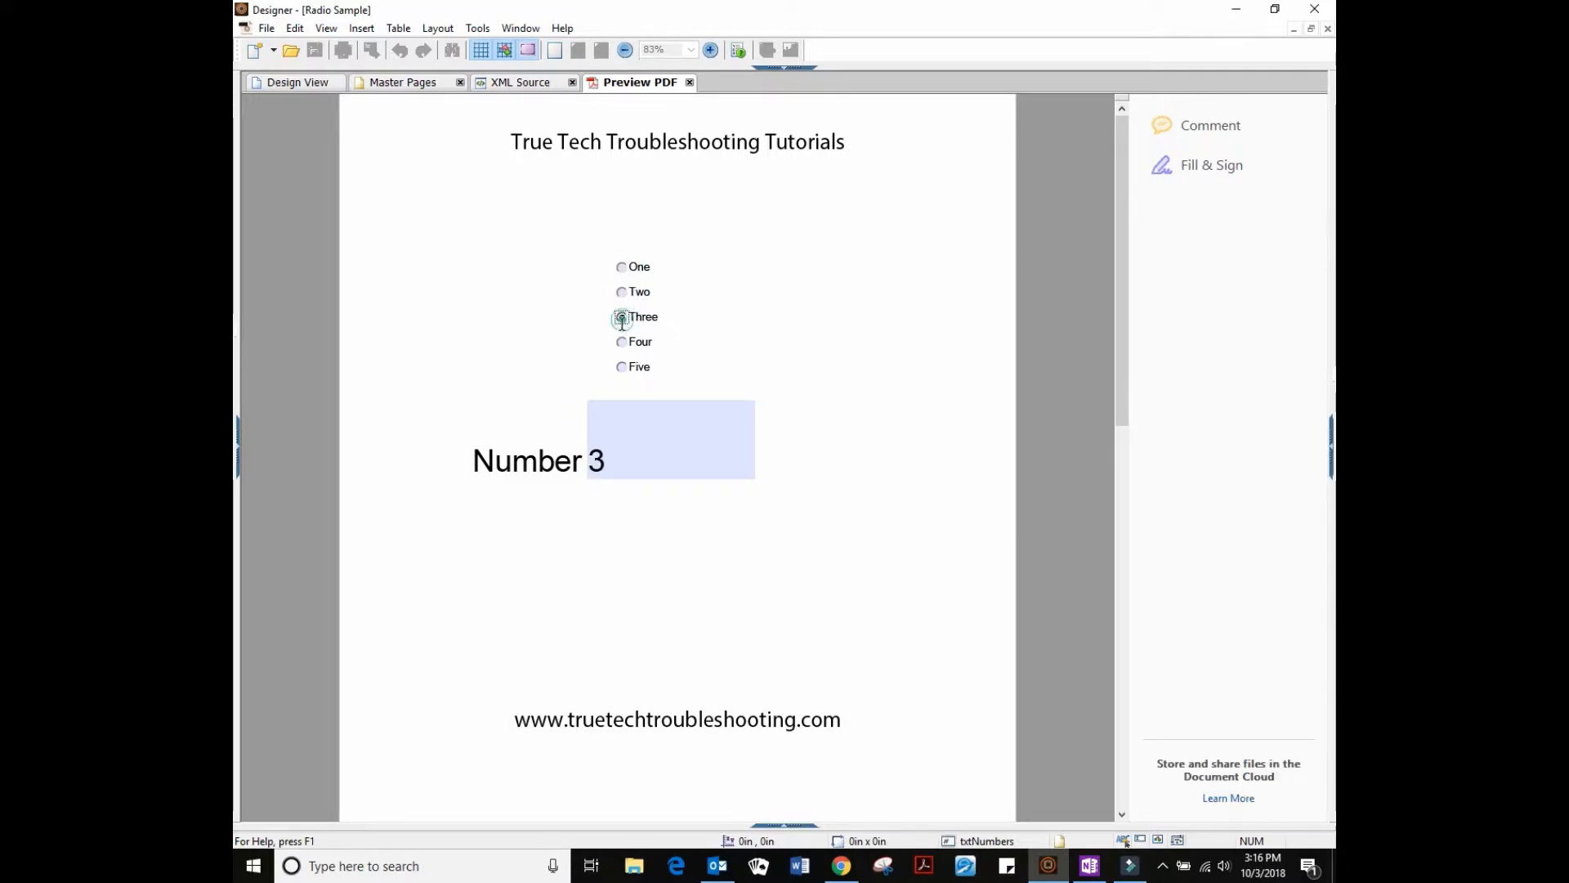
click(621, 343)
click(622, 367)
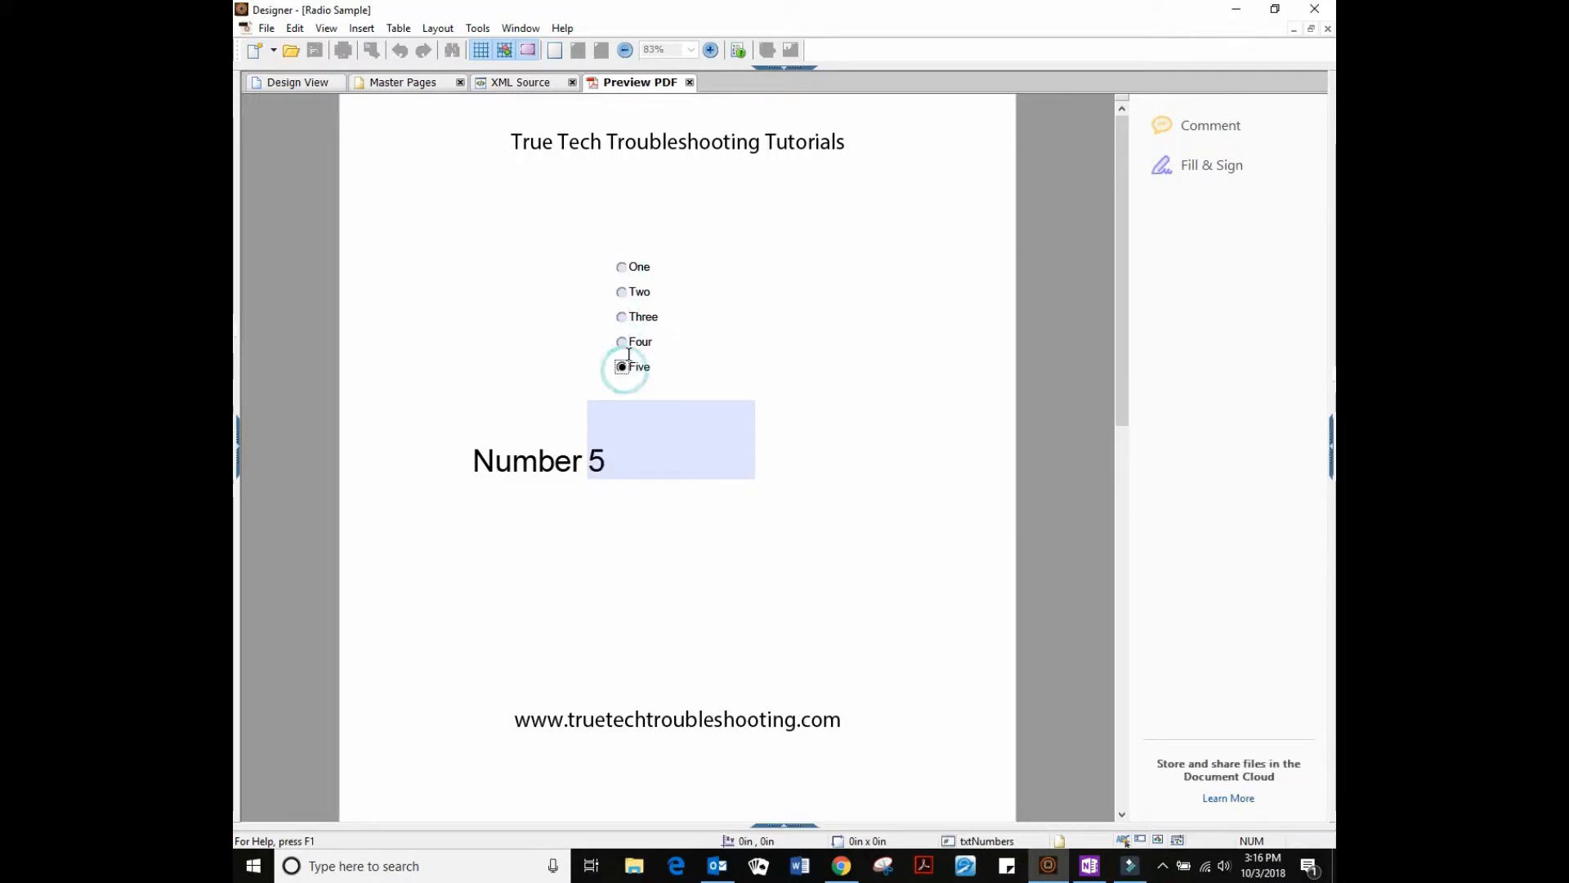
click(621, 342)
click(621, 318)
click(621, 292)
click(621, 268)
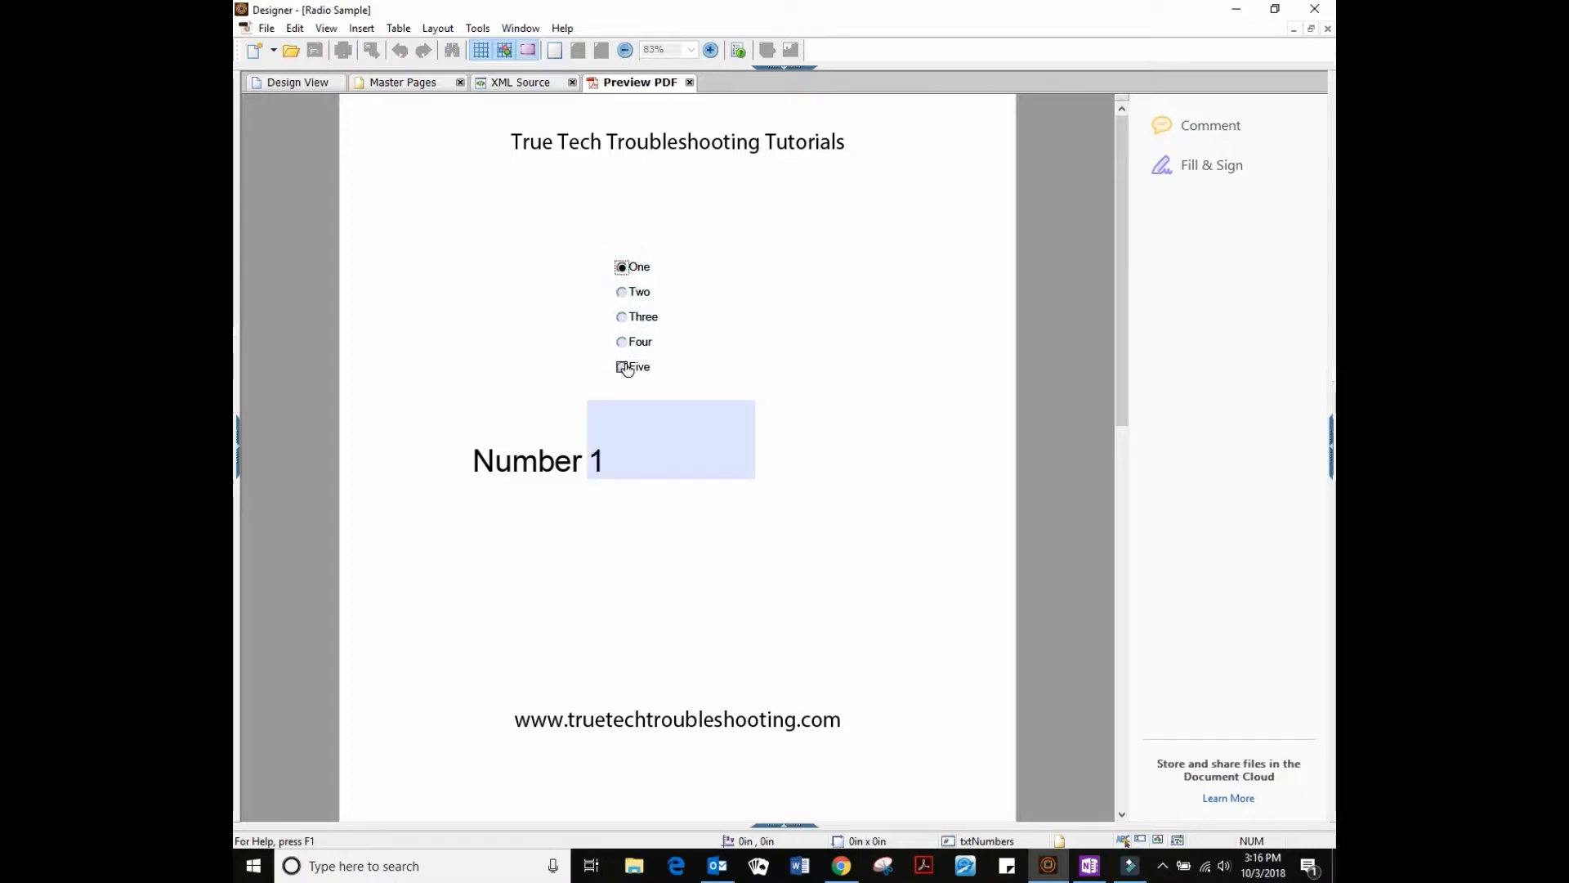
click(295, 85)
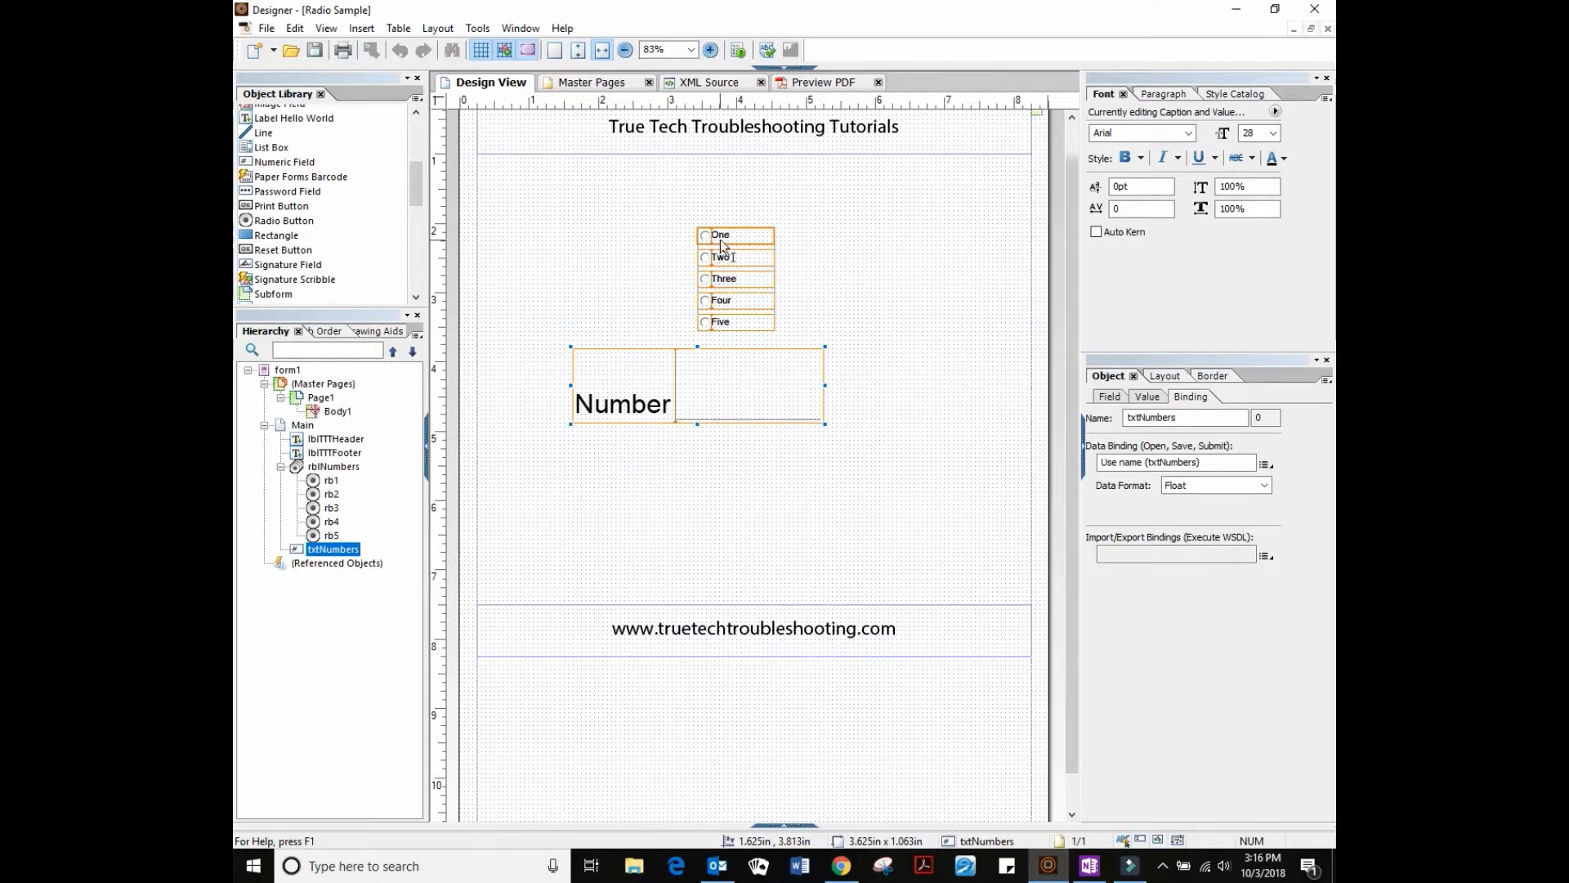
Arrange the One–Five buttons into one horizontal row, narrowing One to 0.625in
drag(708, 237, 564, 255)
drag(706, 266, 776, 260)
click(606, 253)
drag(719, 322, 711, 253)
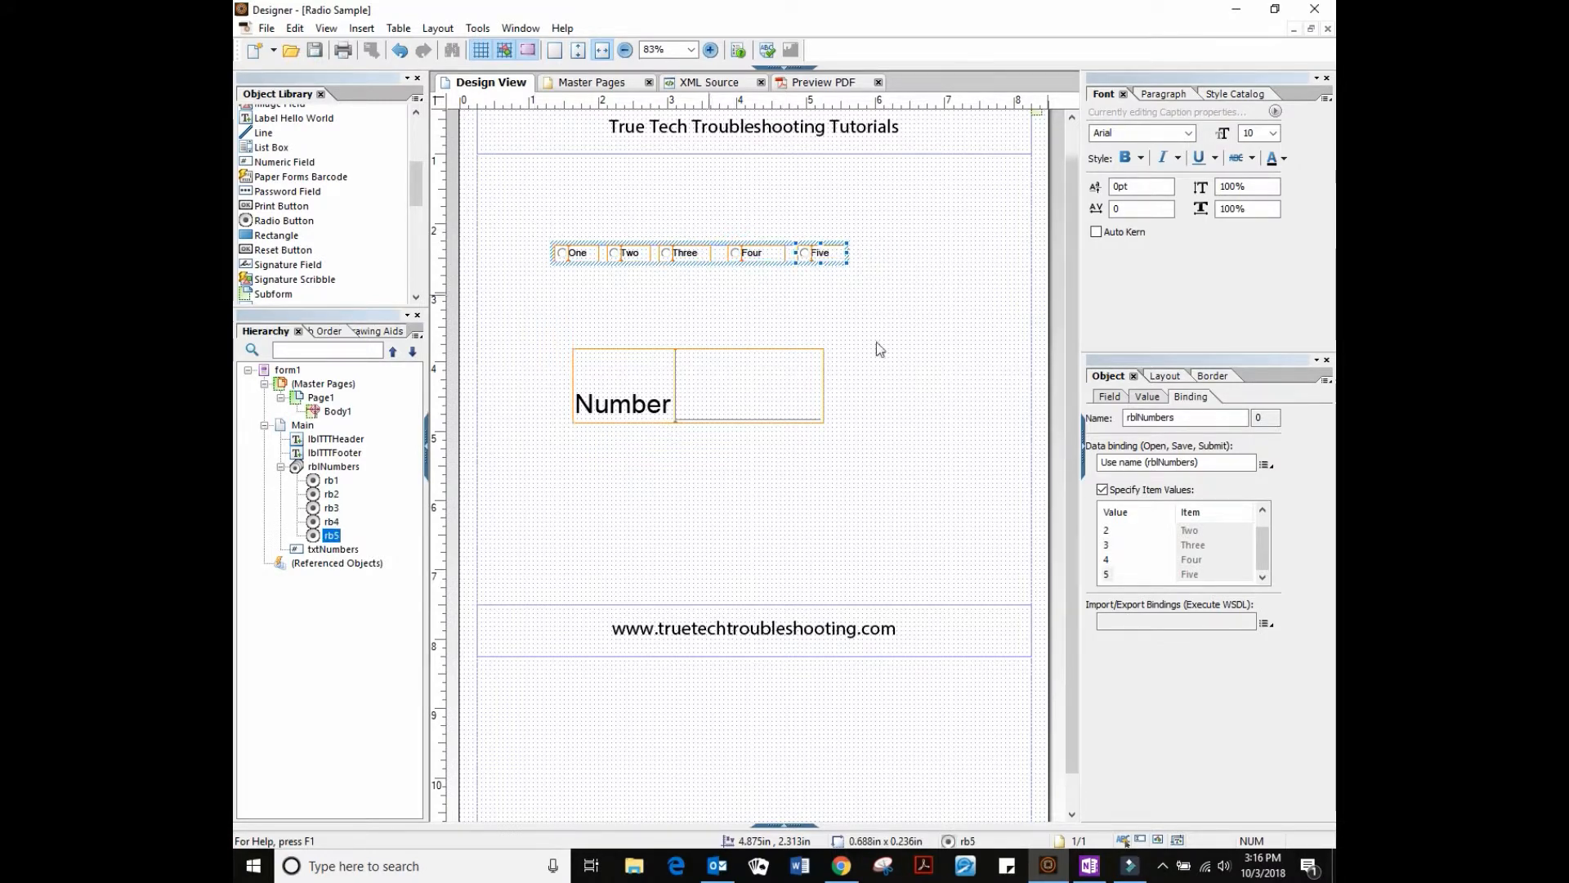
Set the rblNumbers captions to 12 pt and the radio button size to 12pt
drag(543, 228, 875, 290)
click(1272, 133)
click(1253, 210)
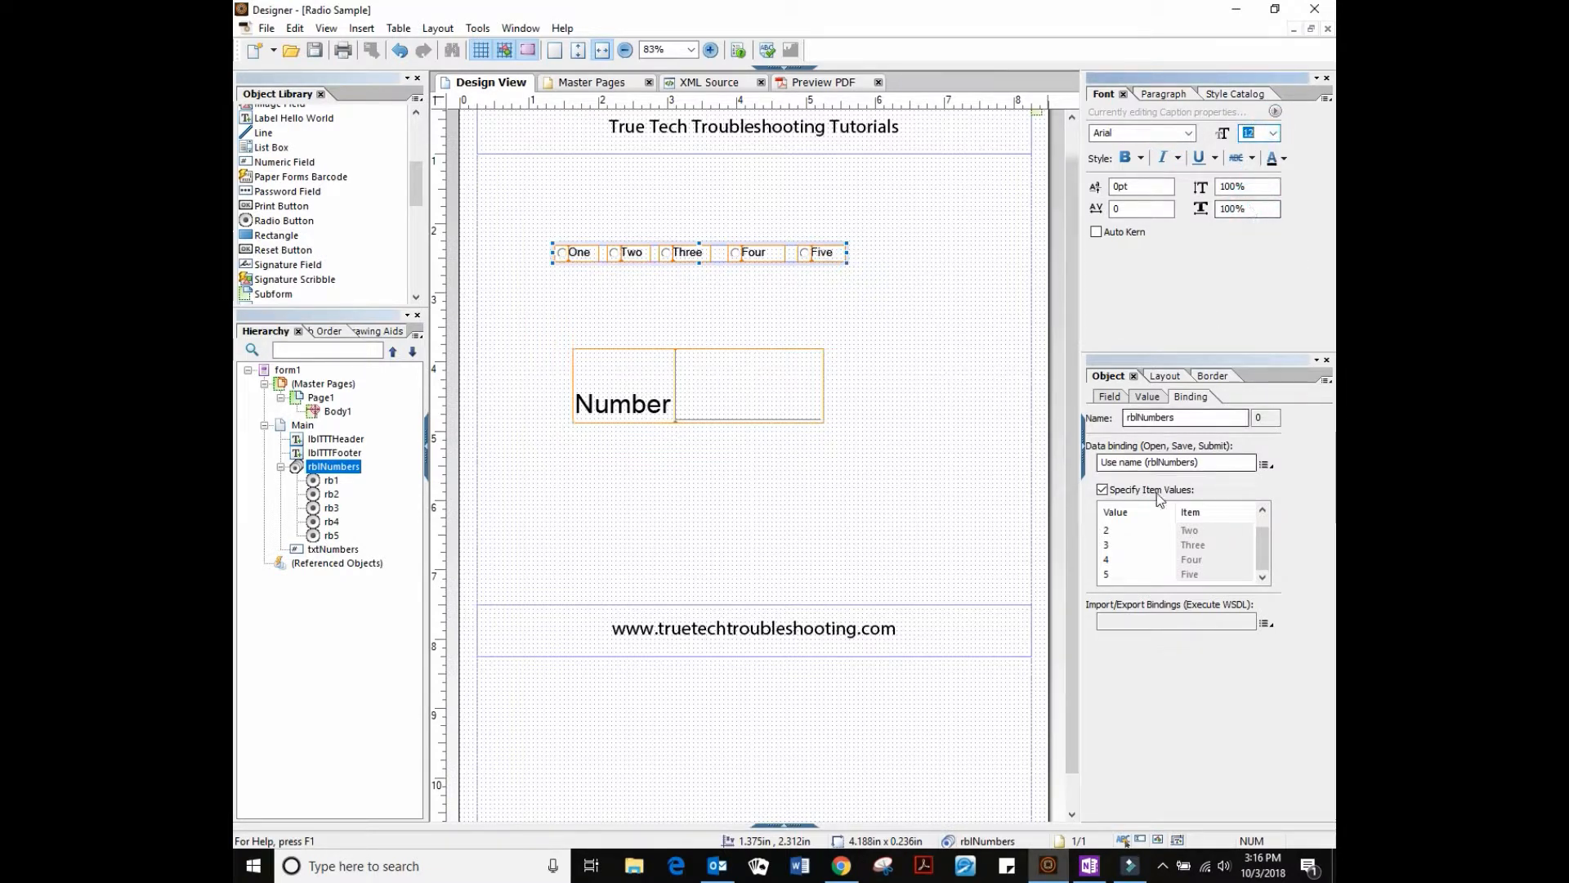
click(1109, 397)
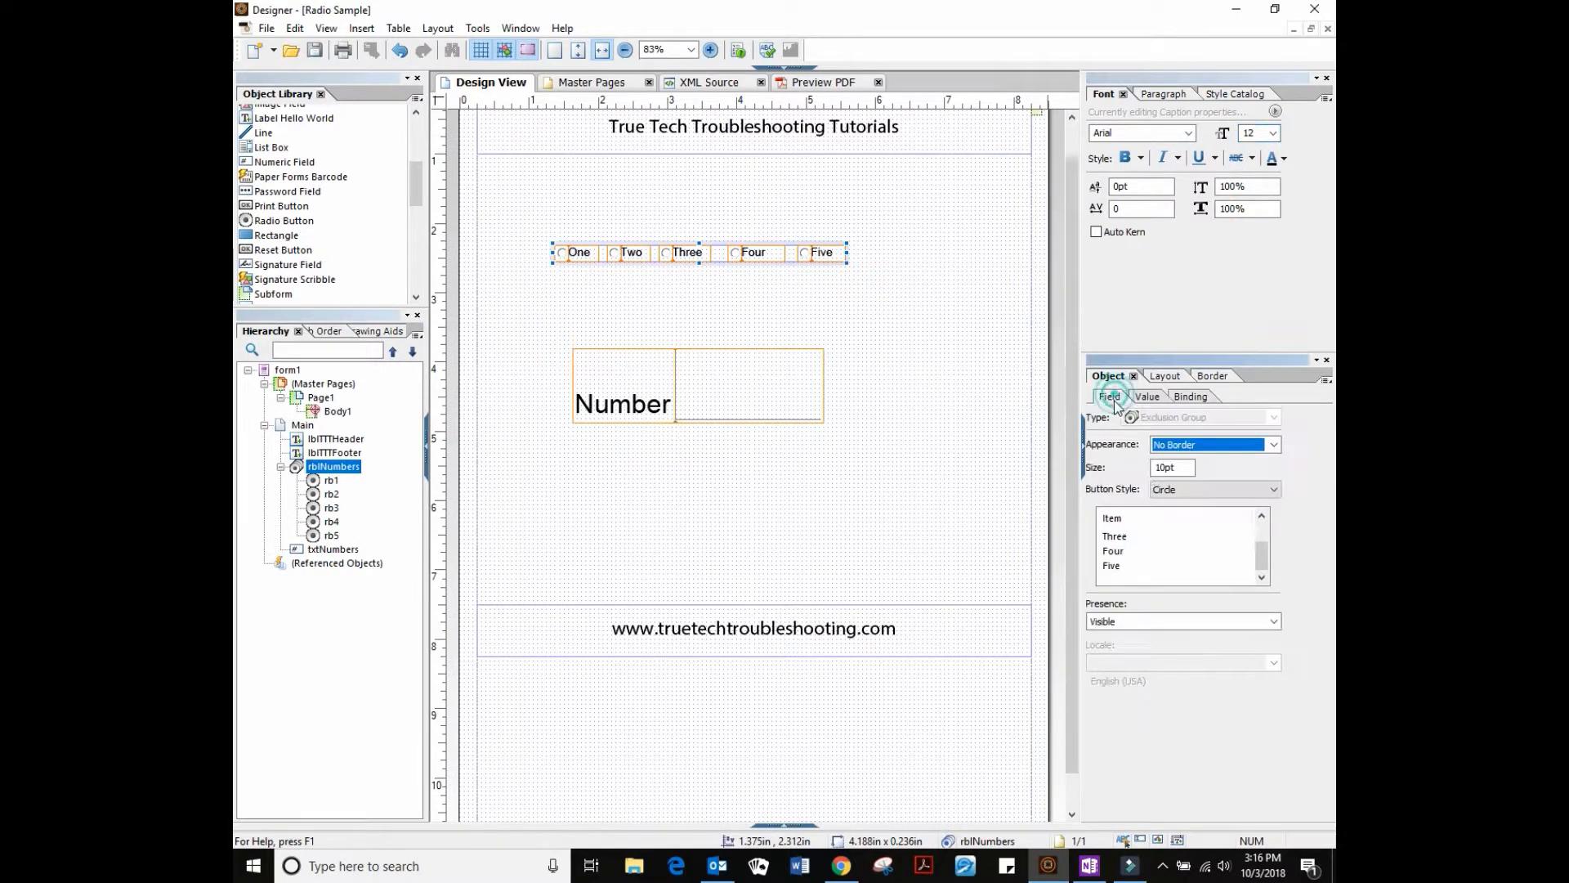
click(1177, 468)
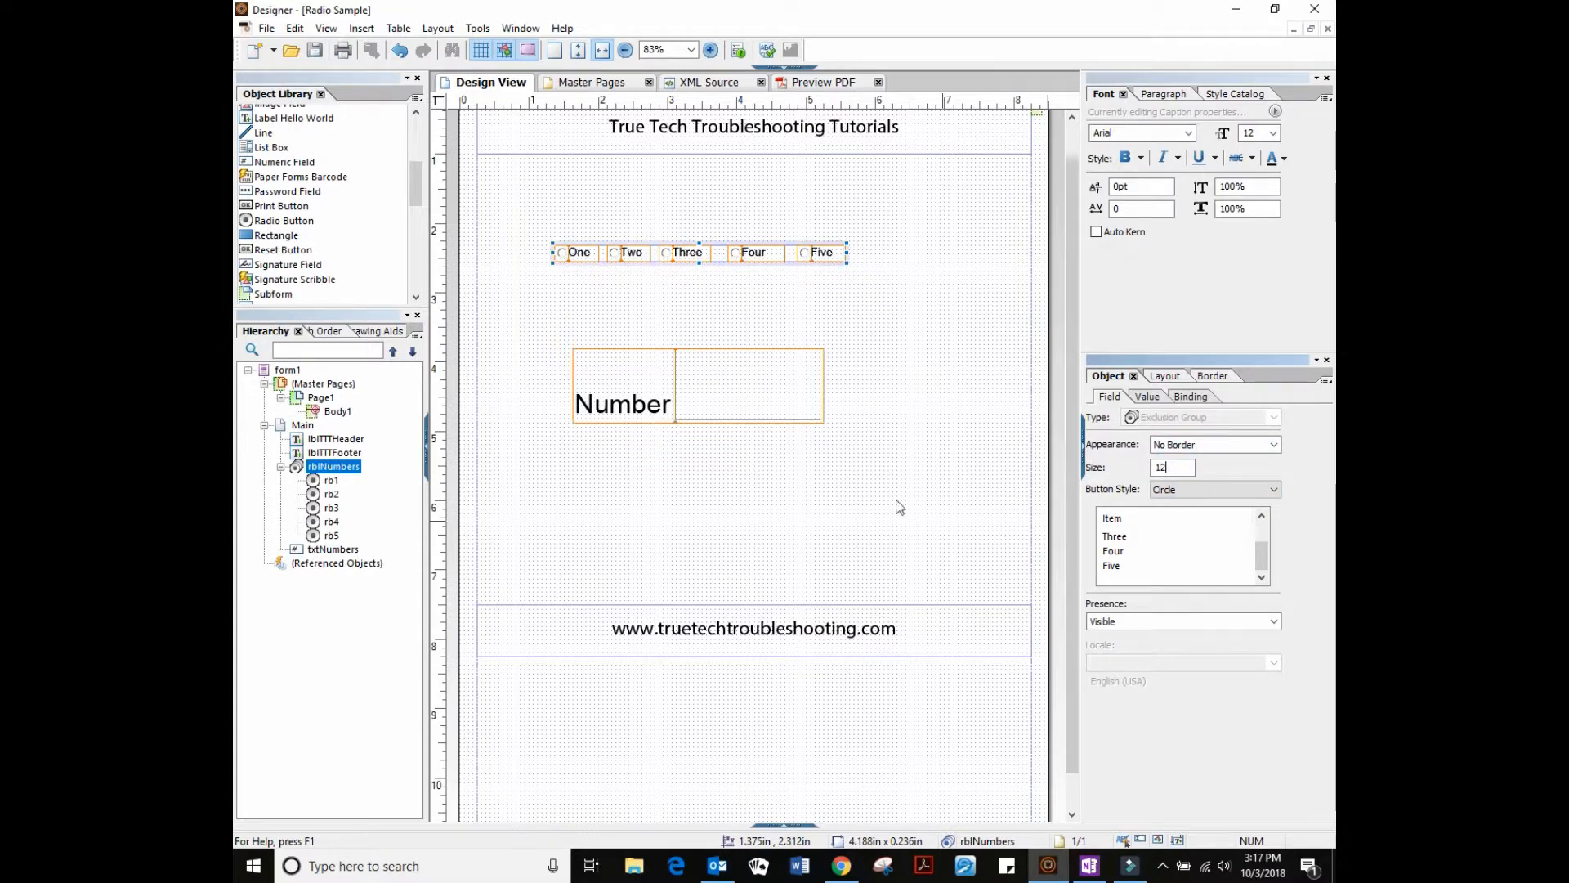
text(12)
click(945, 404)
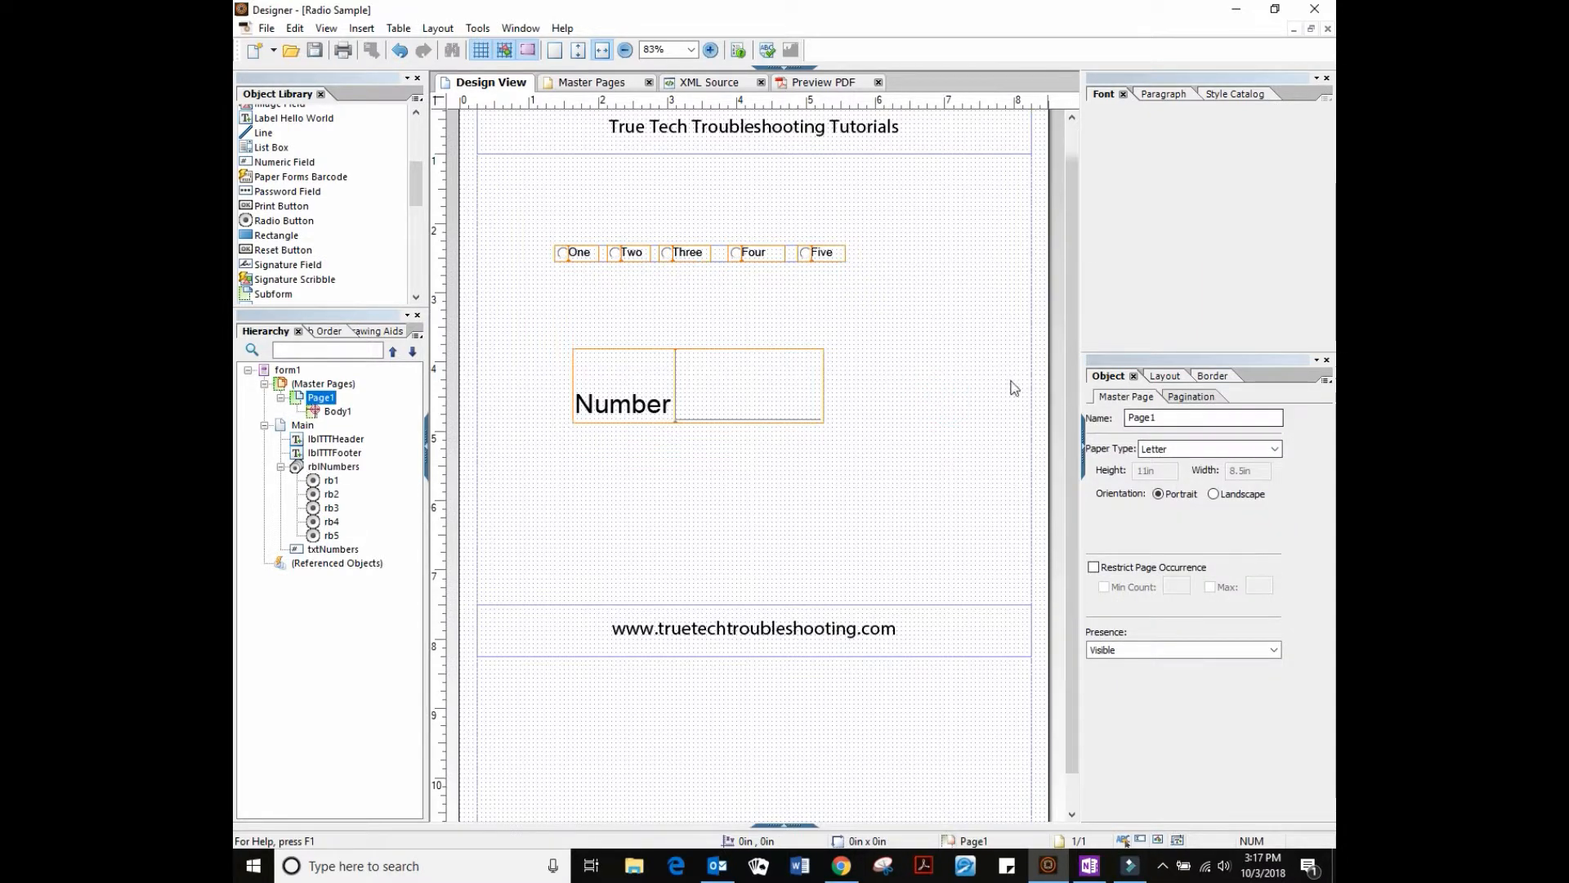
Switch the radio buttons to Diamond style and place a check box, ck1, below the radio row
drag(848, 232, 513, 272)
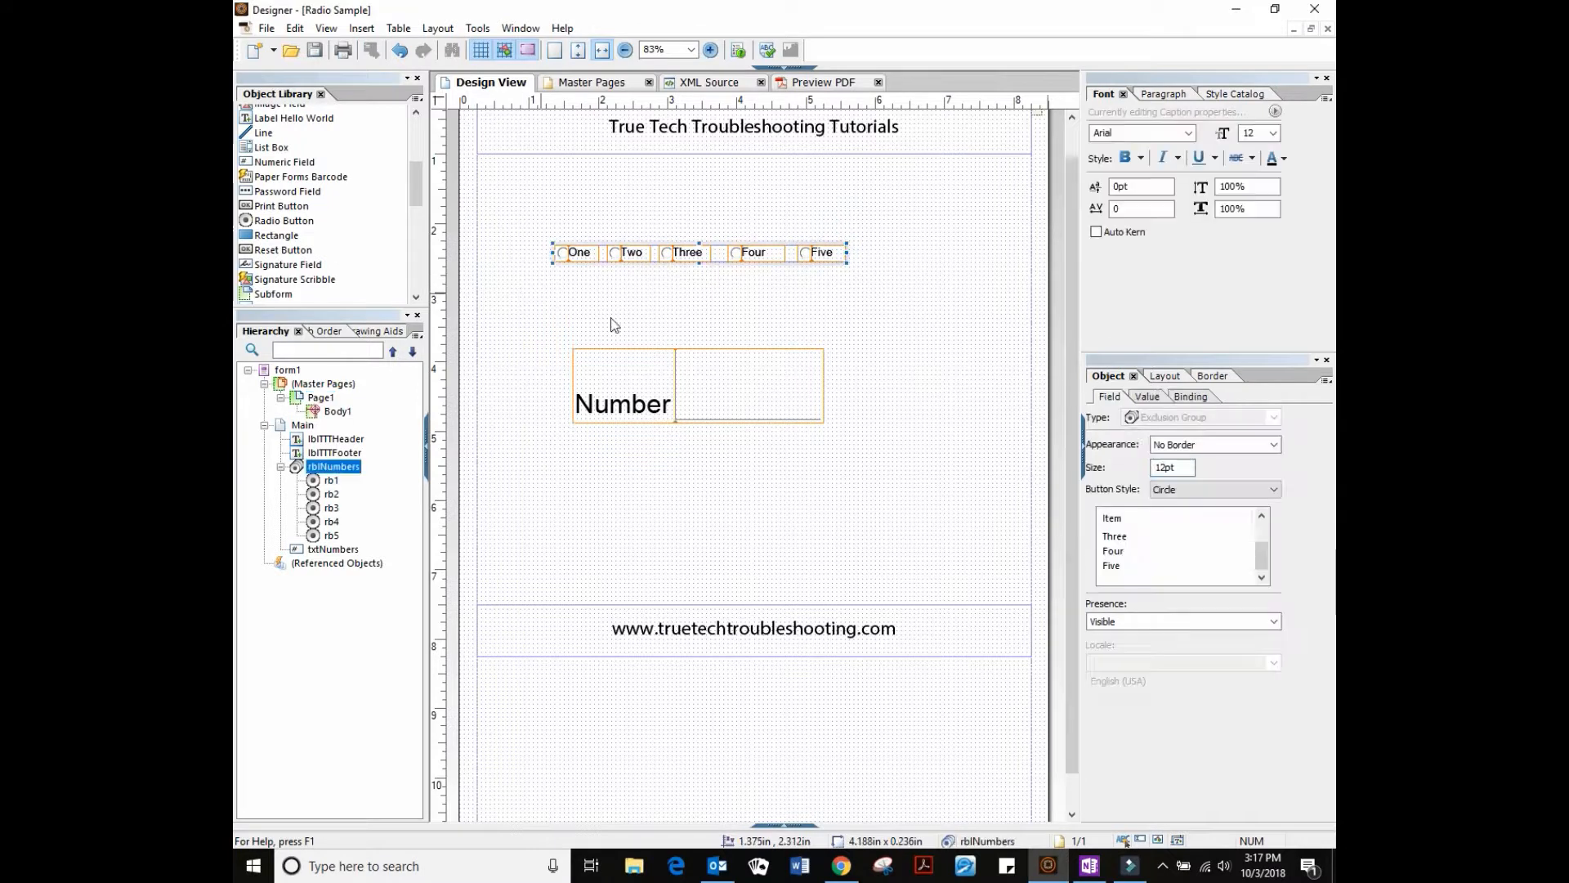
click(1185, 489)
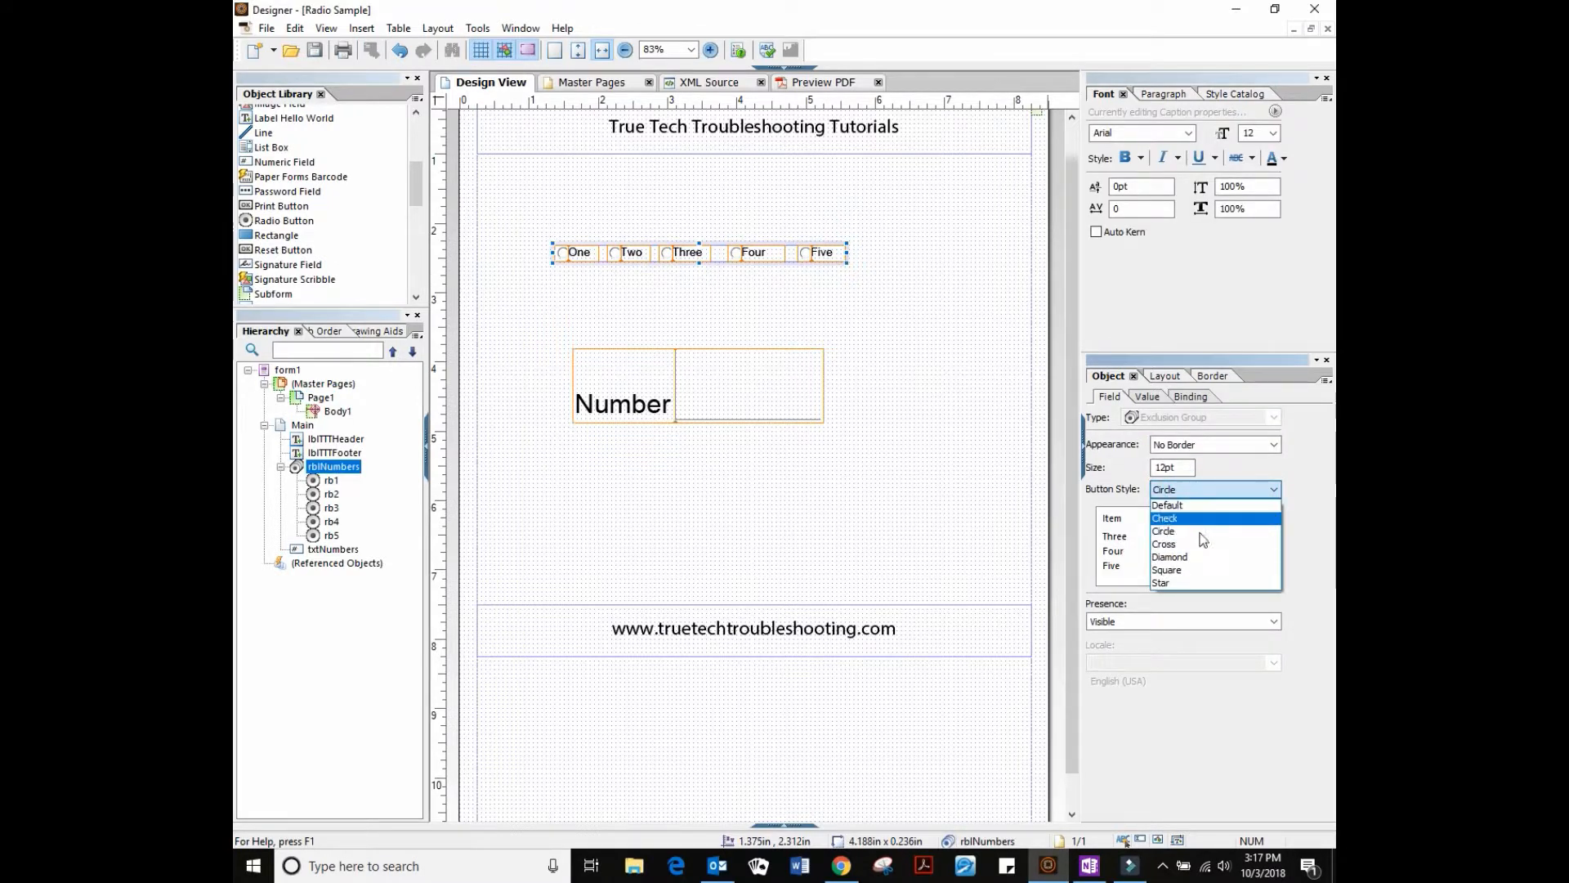
click(1196, 557)
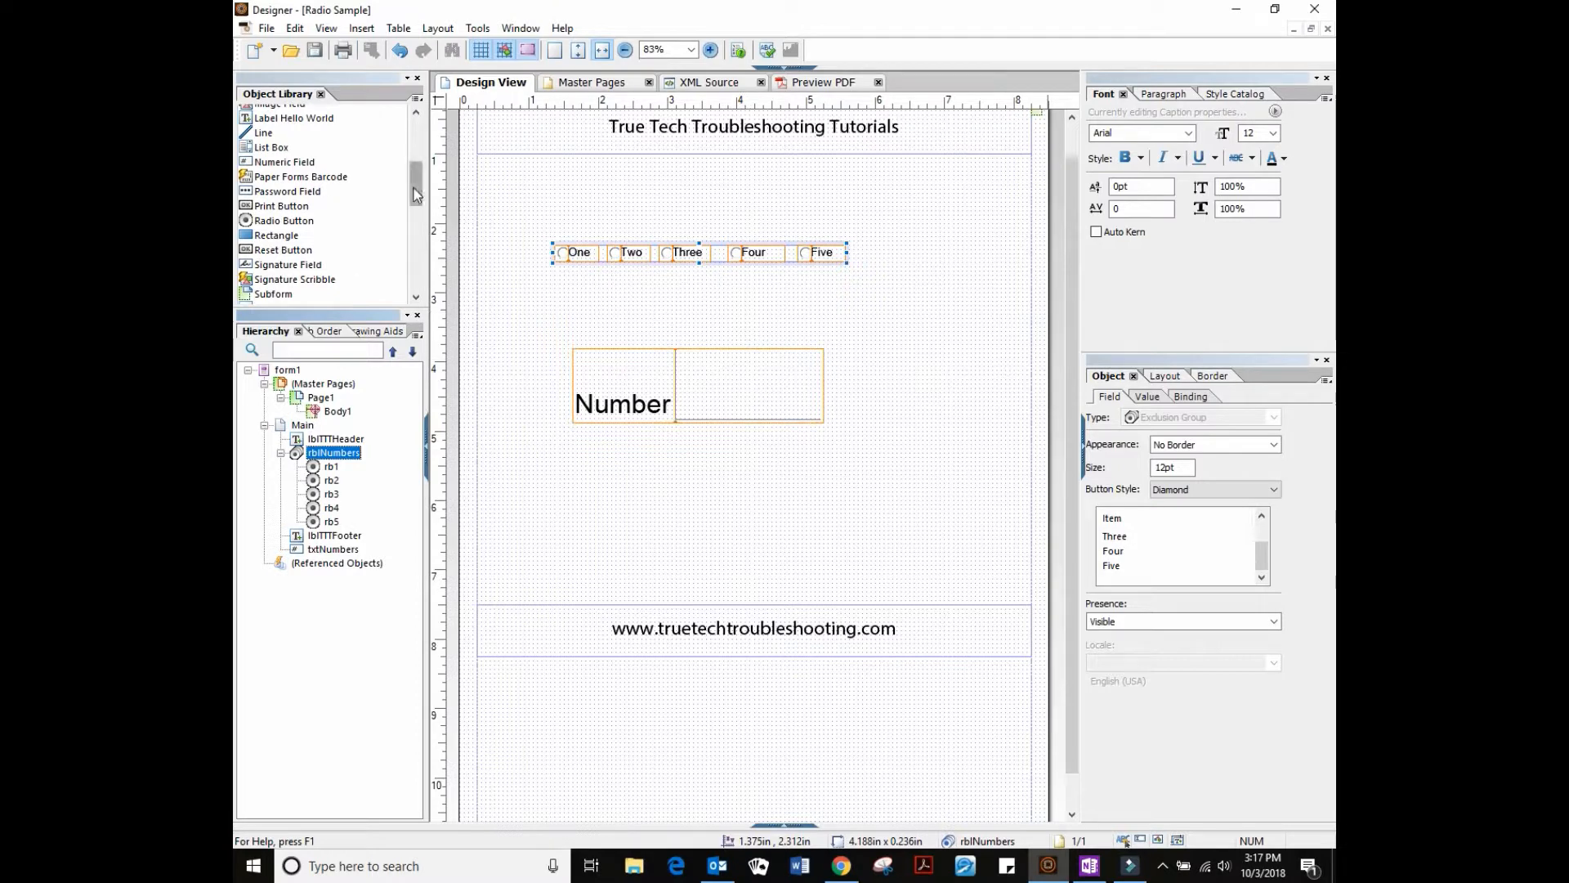
drag(414, 190, 416, 154)
drag(283, 122, 591, 291)
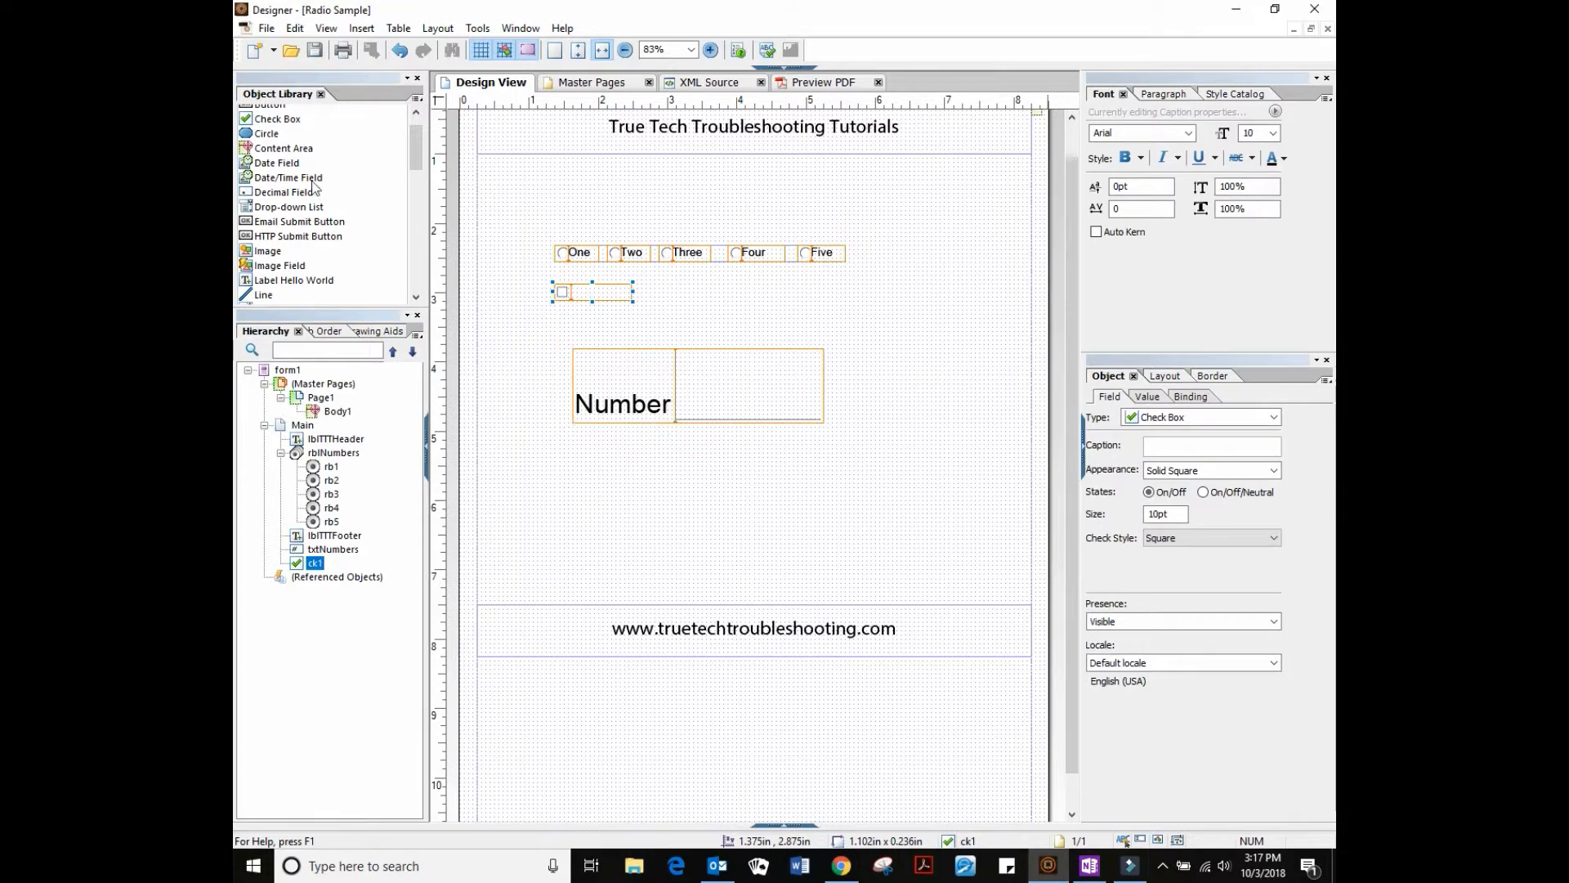
Add three more check boxes to the right of ck1 along the radio row
drag(274, 125, 654, 296)
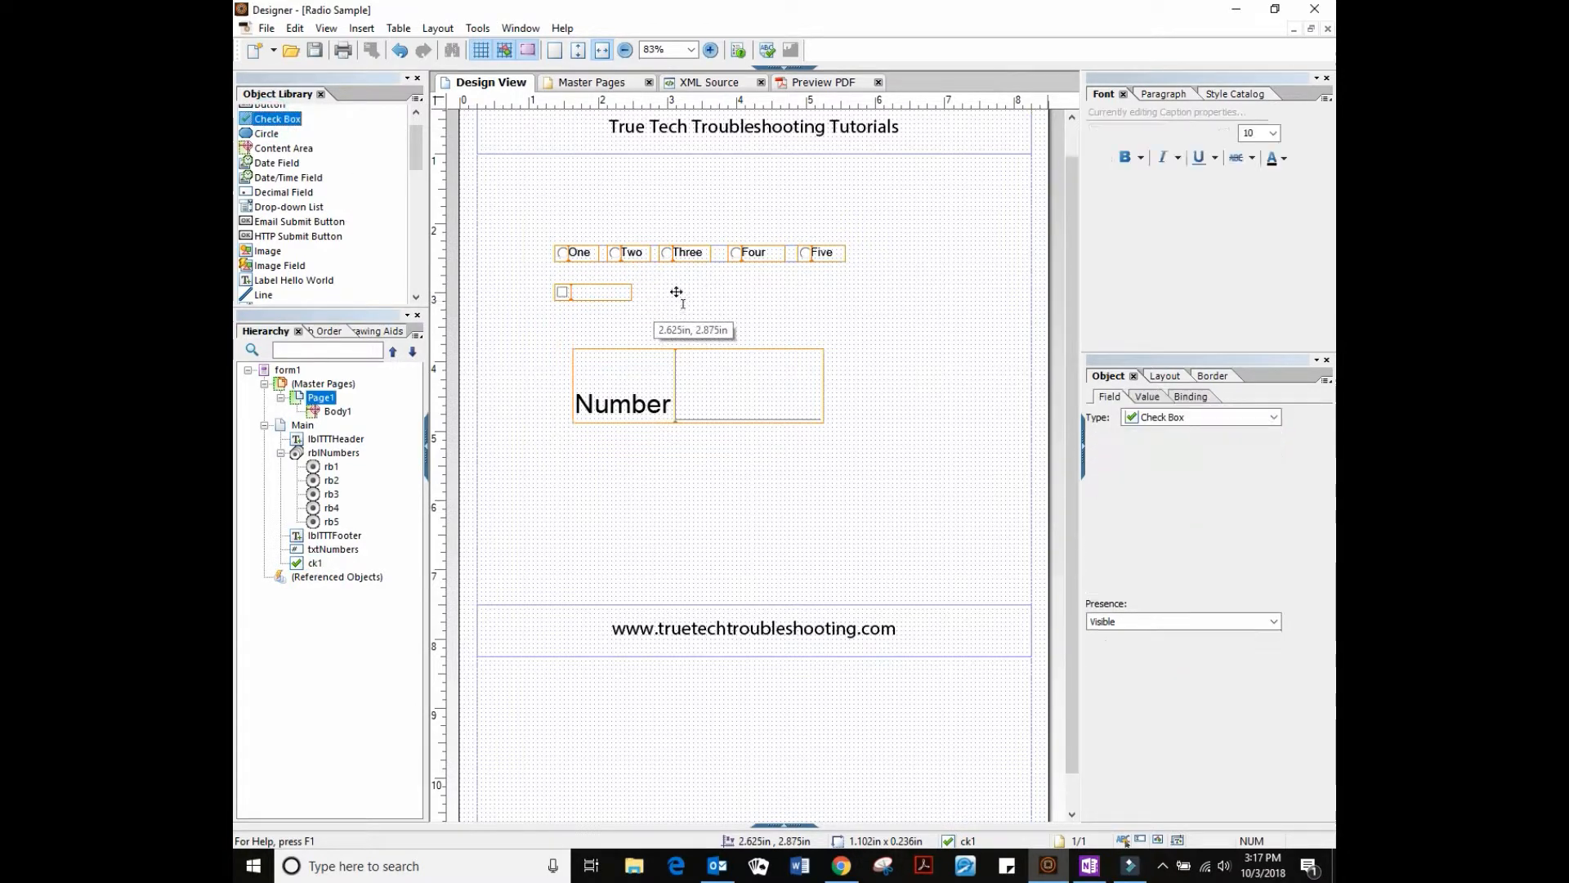
drag(286, 124, 769, 298)
drag(276, 119, 852, 296)
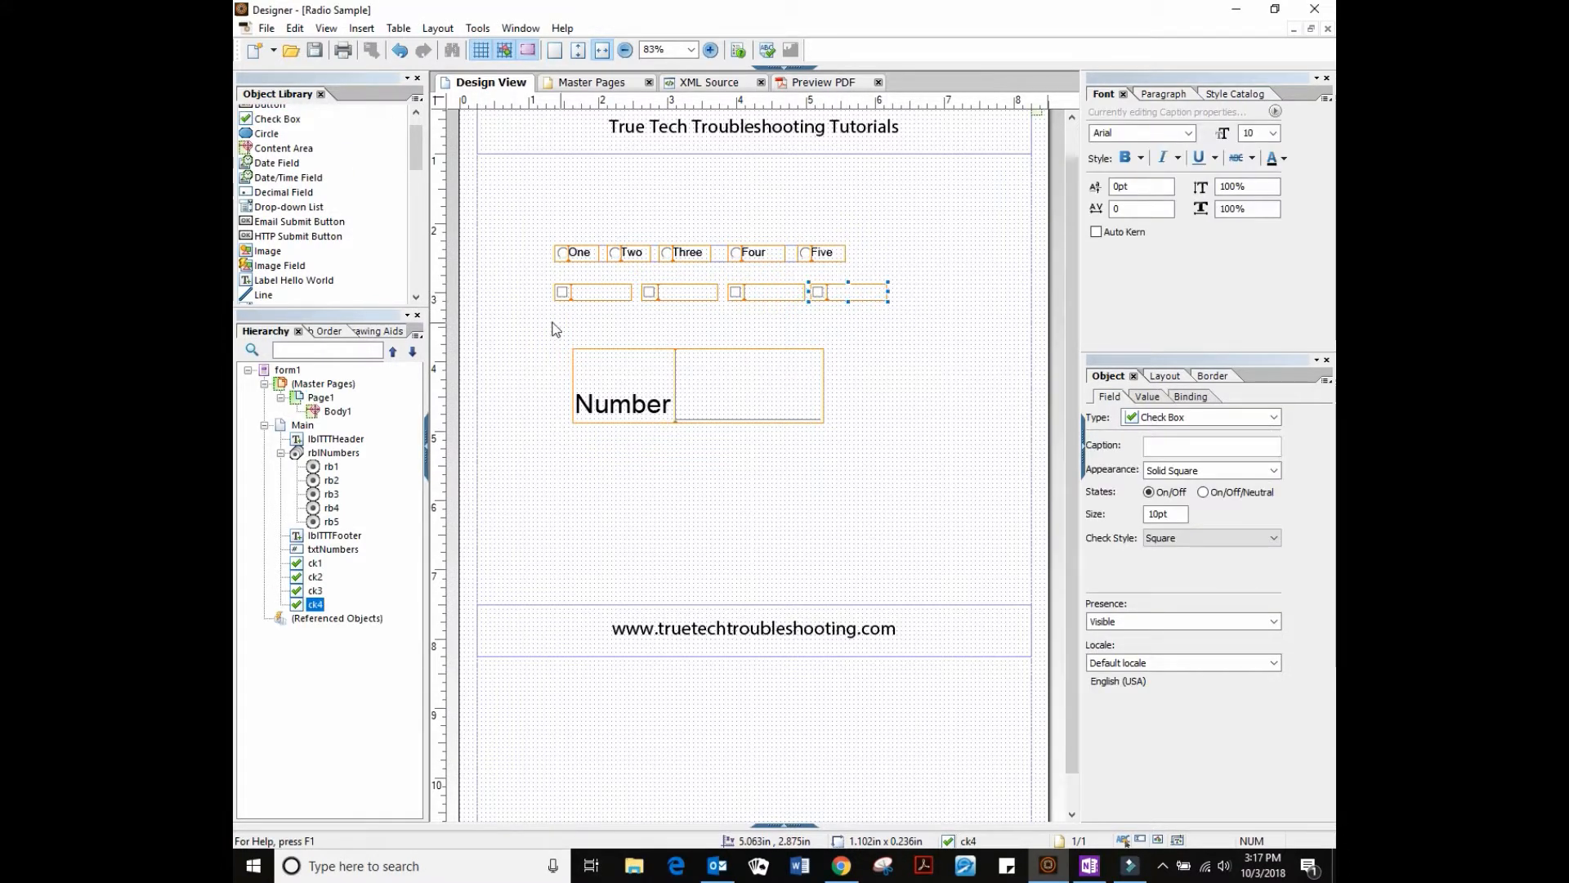
Inspect check boxes ck1–ck4, then nudge the Five radio button slightly left toward Four
click(606, 296)
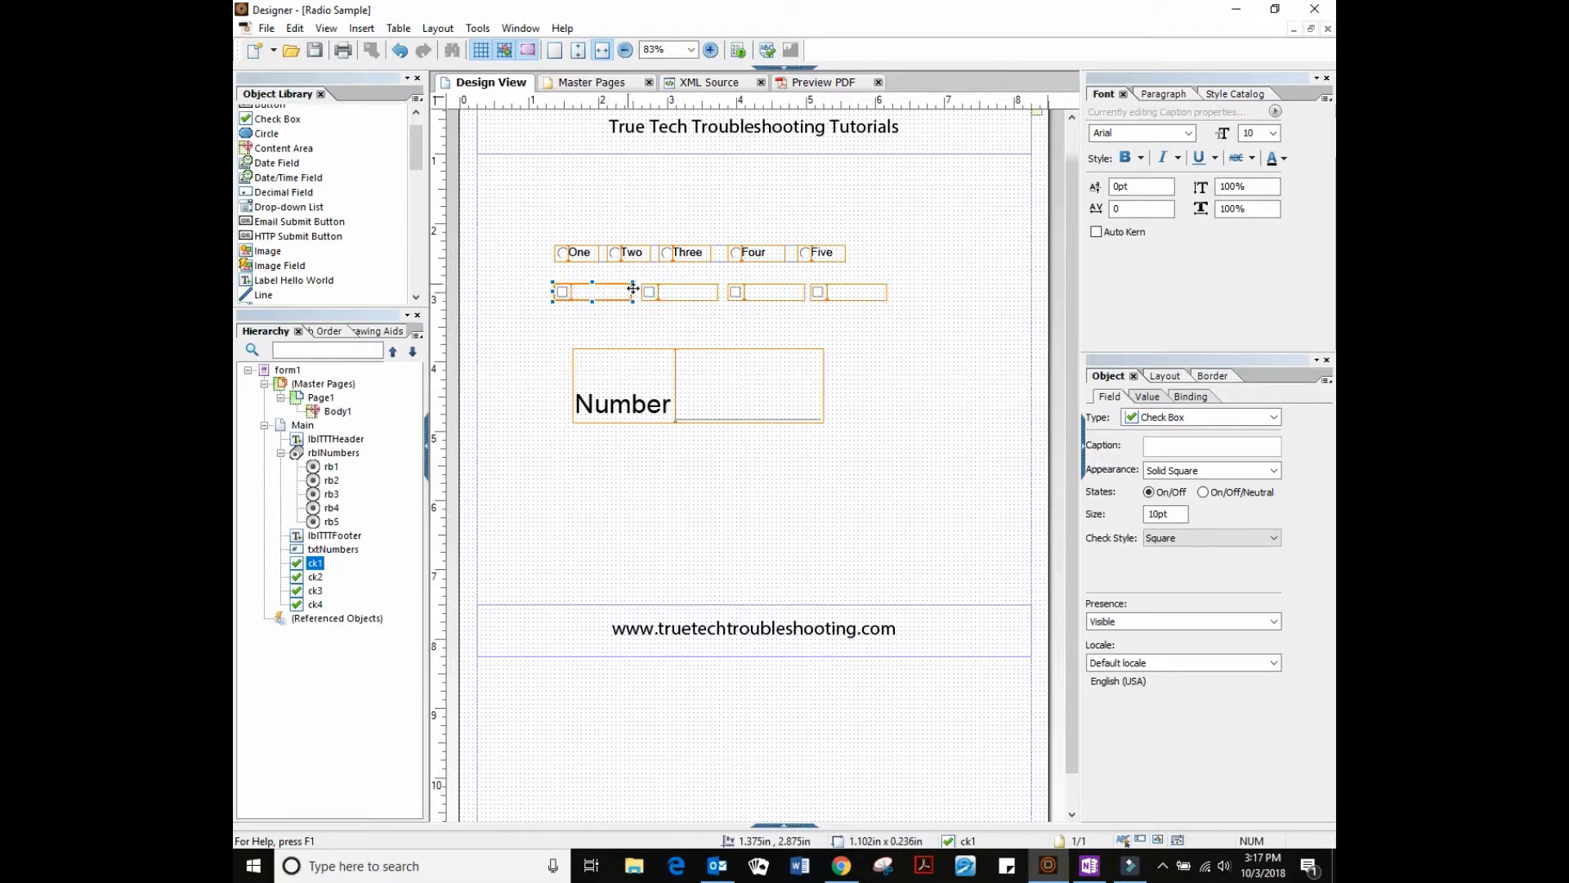
click(694, 291)
click(788, 291)
click(850, 288)
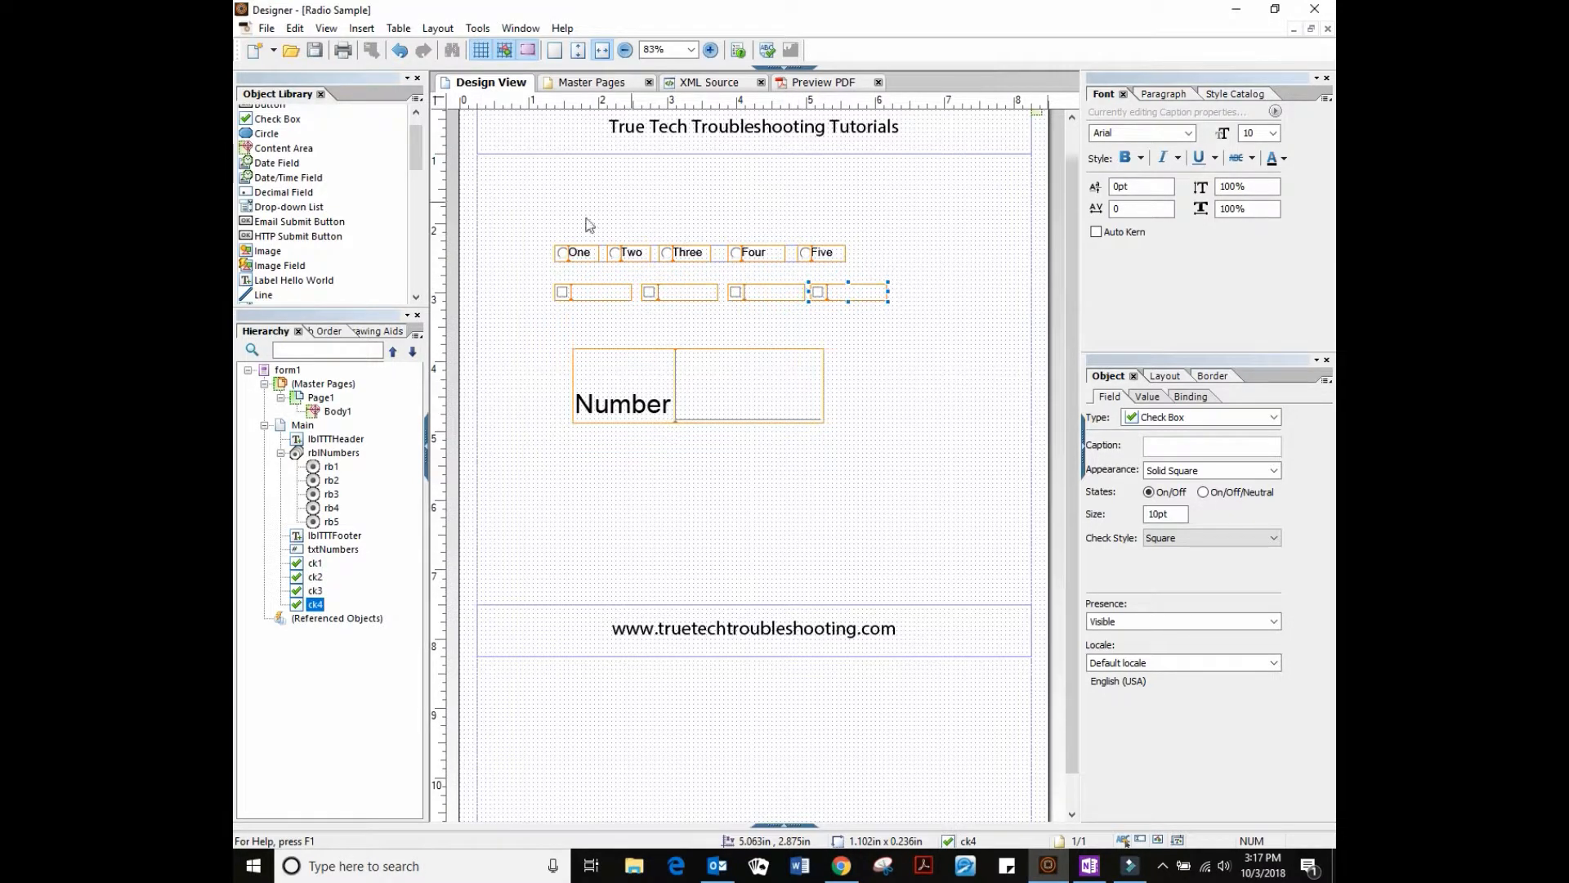
click(789, 257)
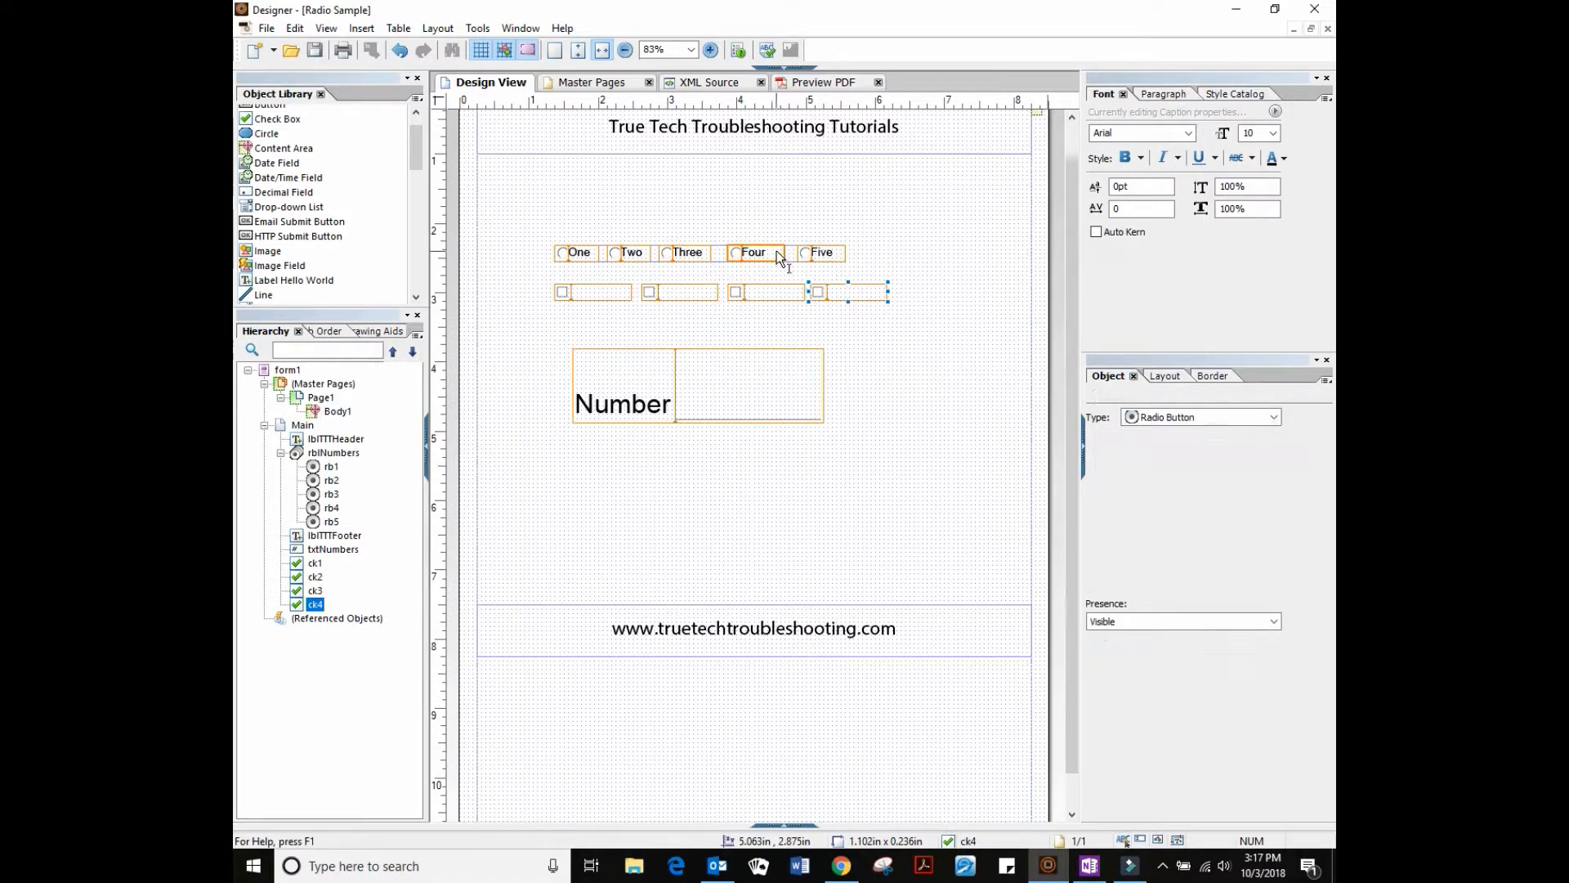
drag(805, 256, 797, 256)
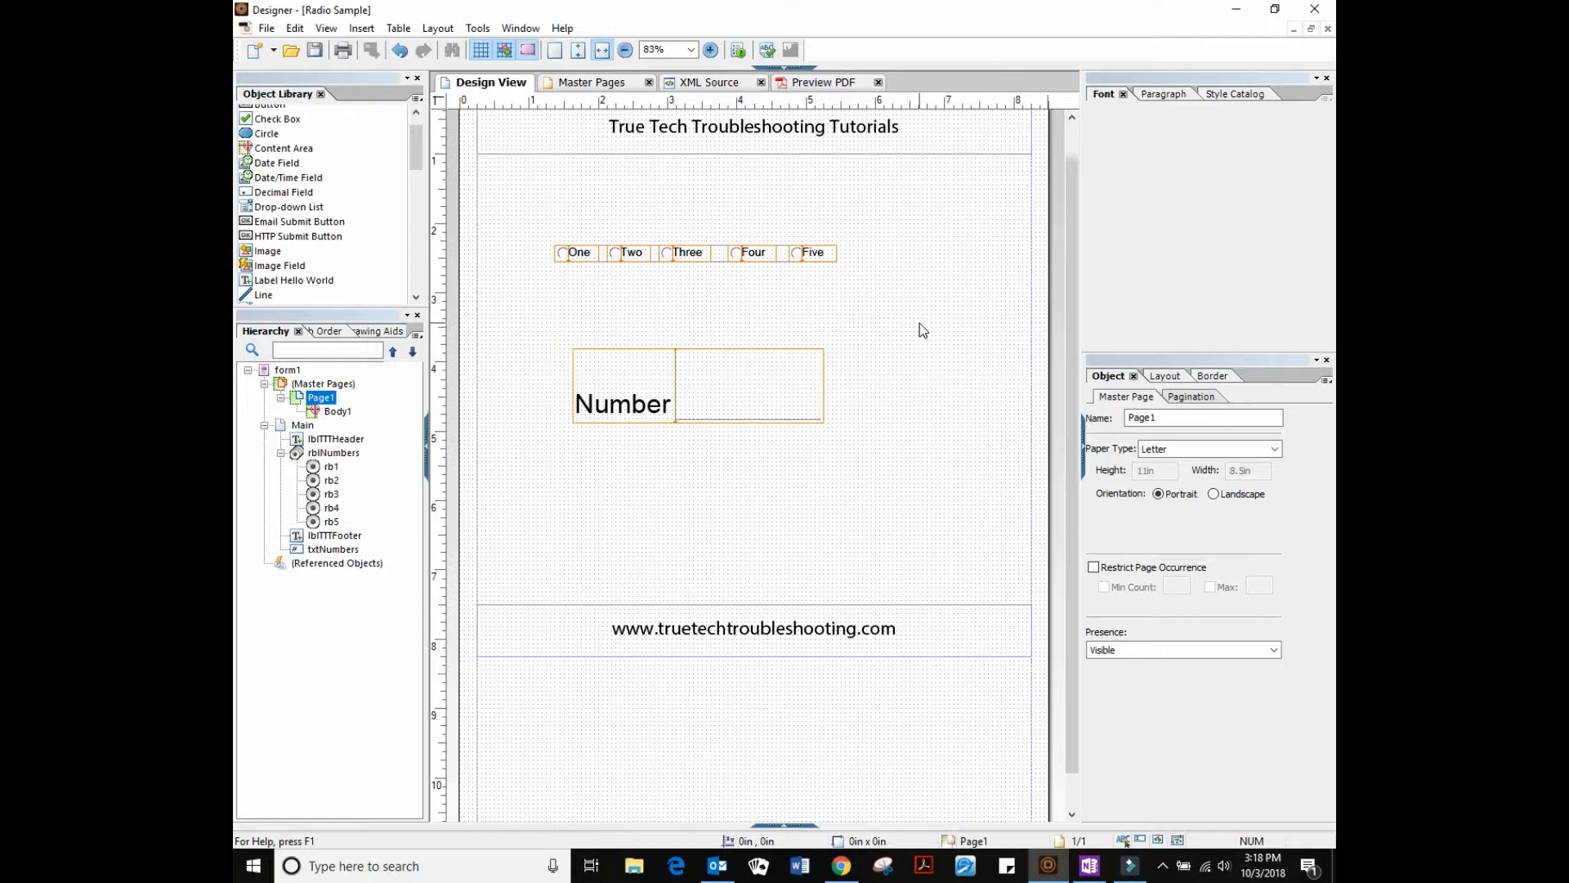
Move Five next to Four and bring up the rblNumbers group's click script
click(783, 256)
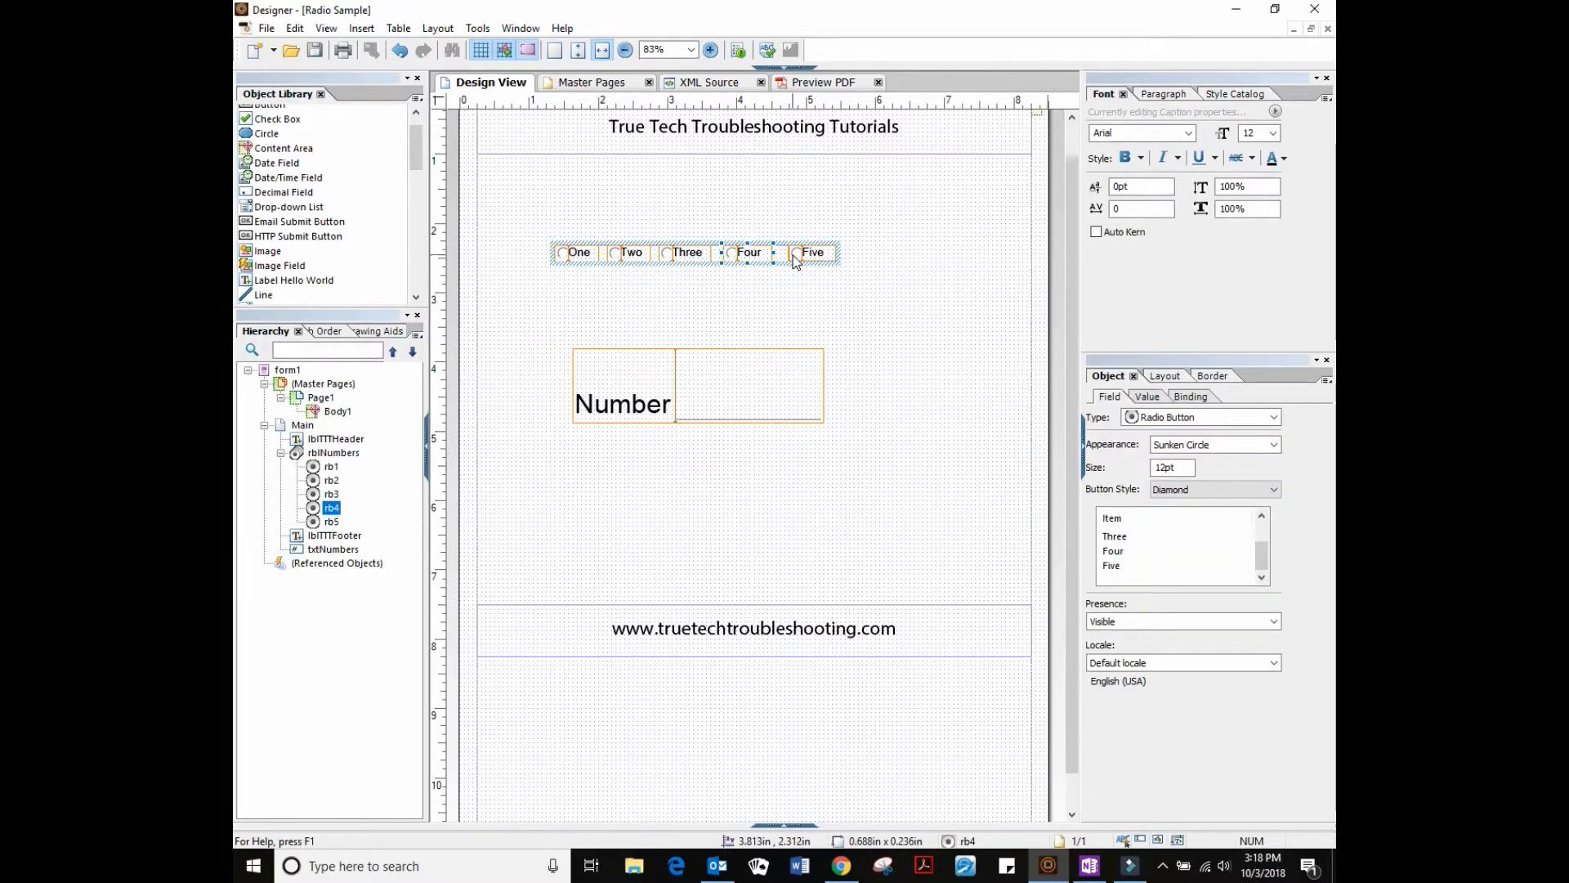
drag(783, 255, 787, 256)
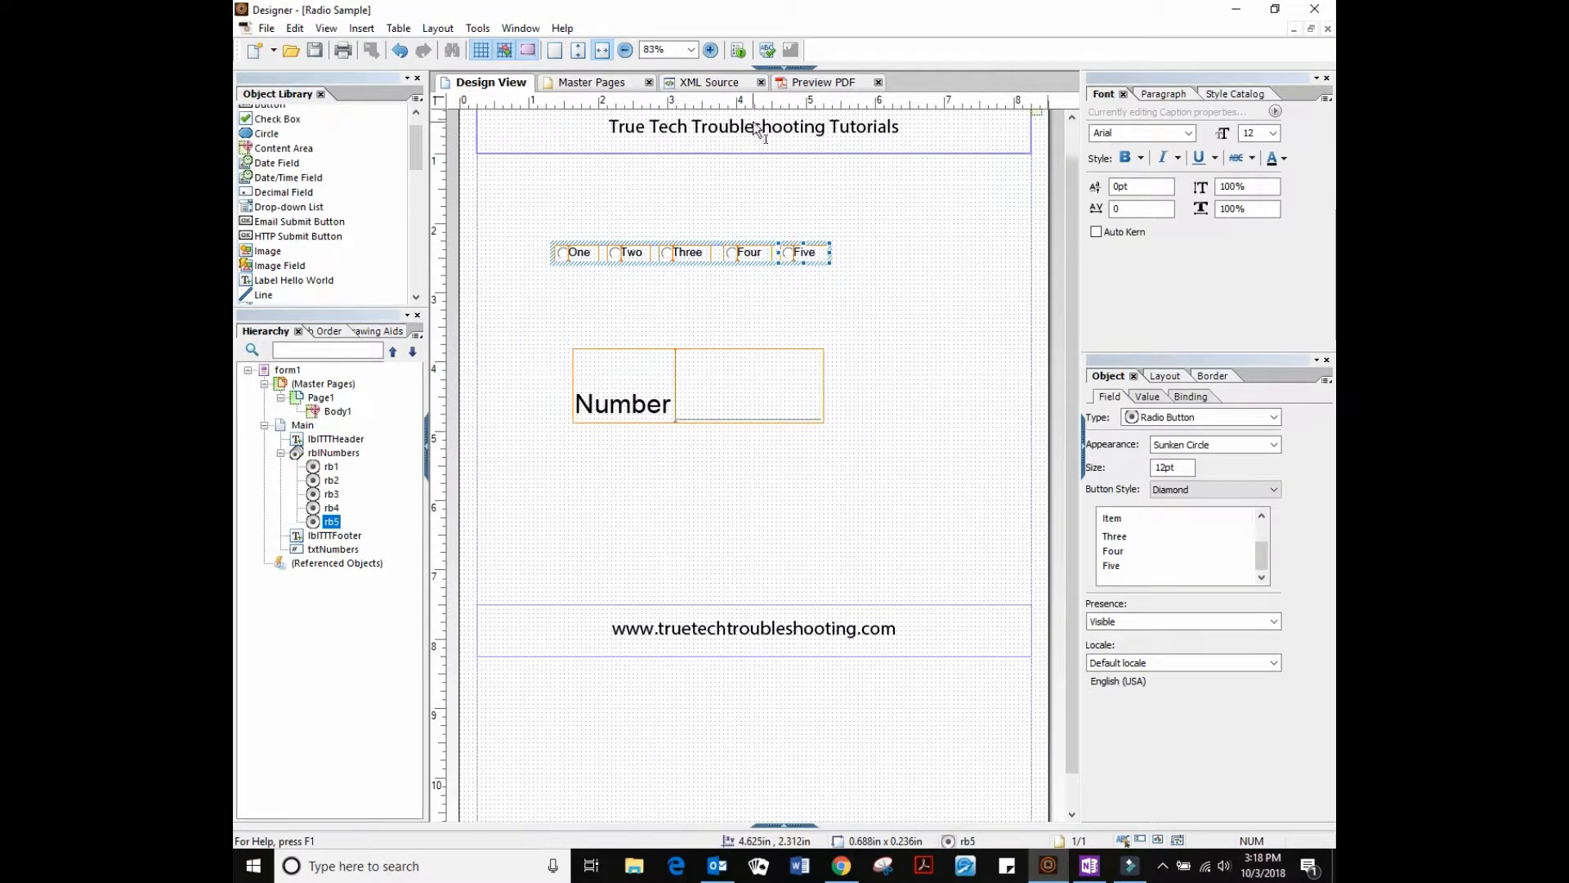
click(783, 69)
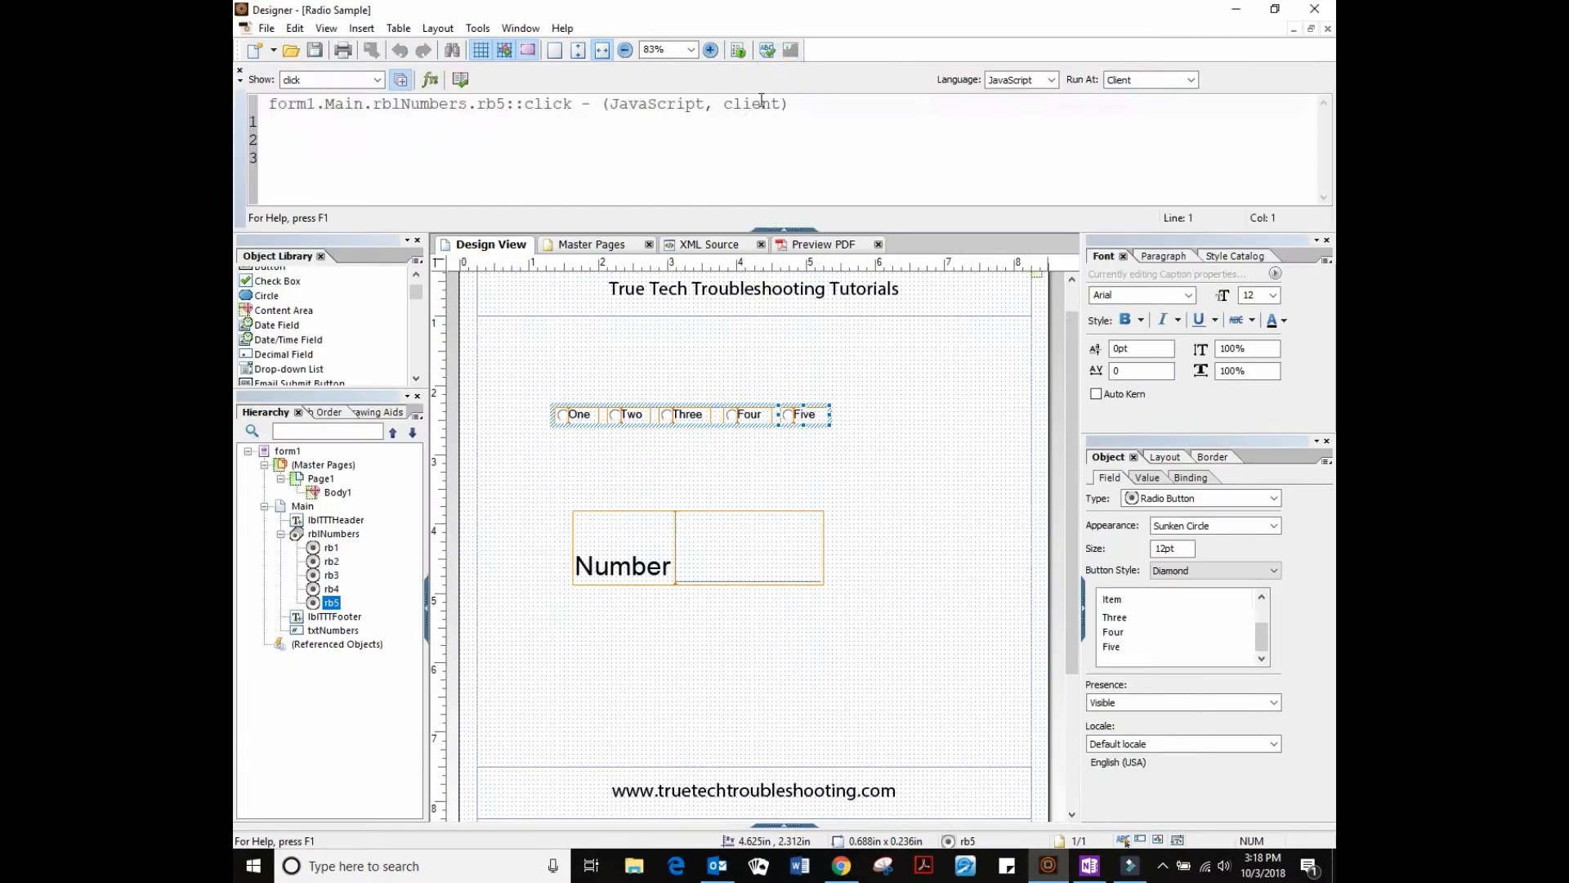
click(720, 423)
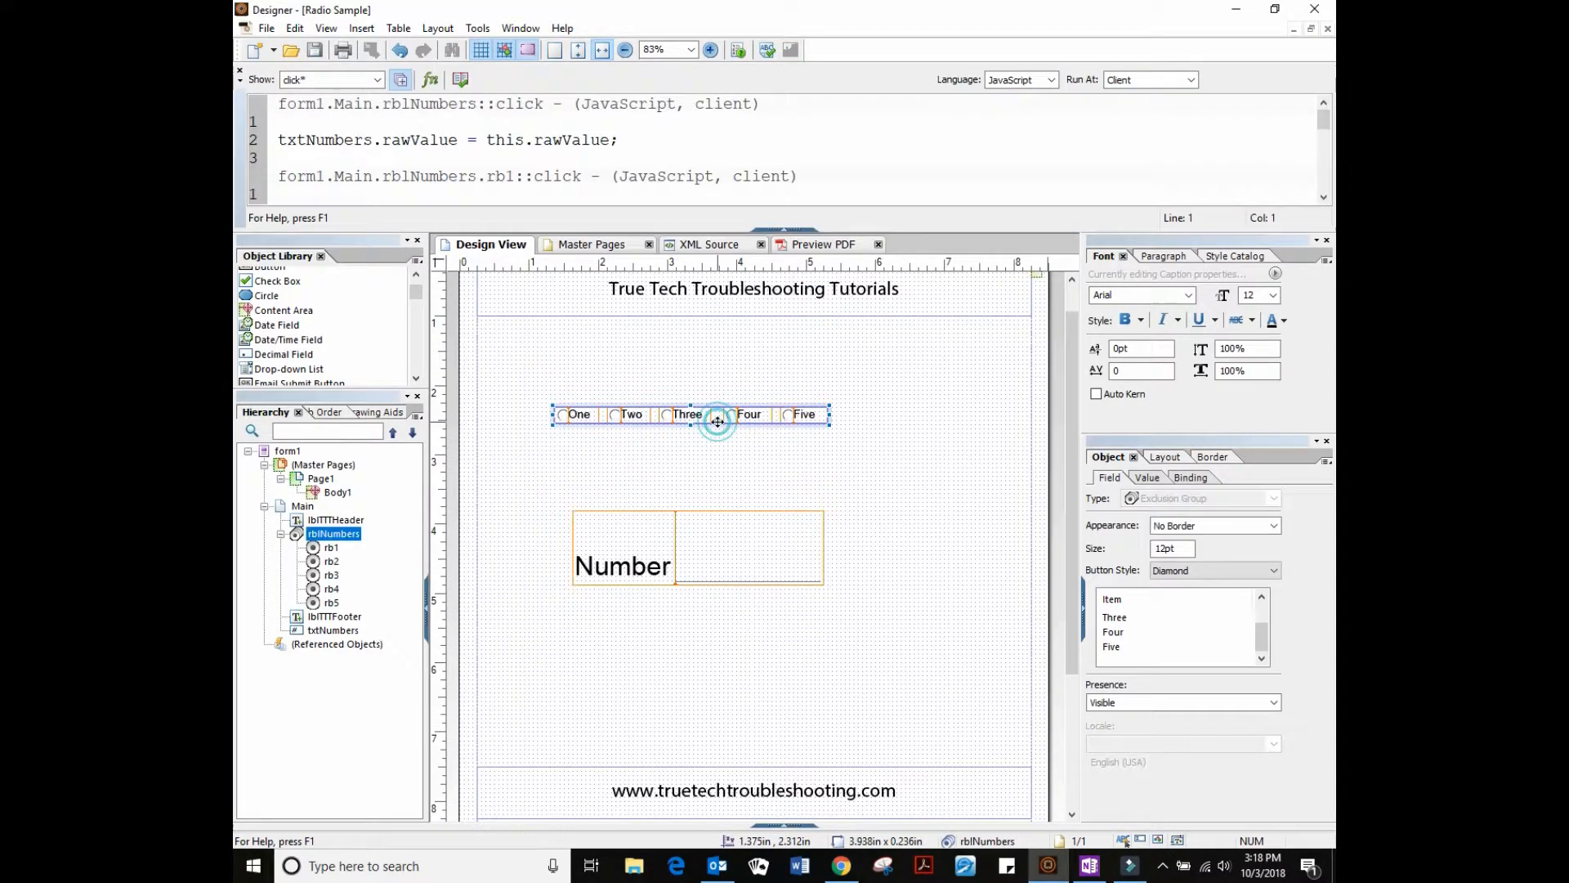
Add an if(this.rawValue>=3) block setting lblTTTFooter.presence = "hidden" to the click script
click(633, 140)
text(if(this.rawValue>=3){)
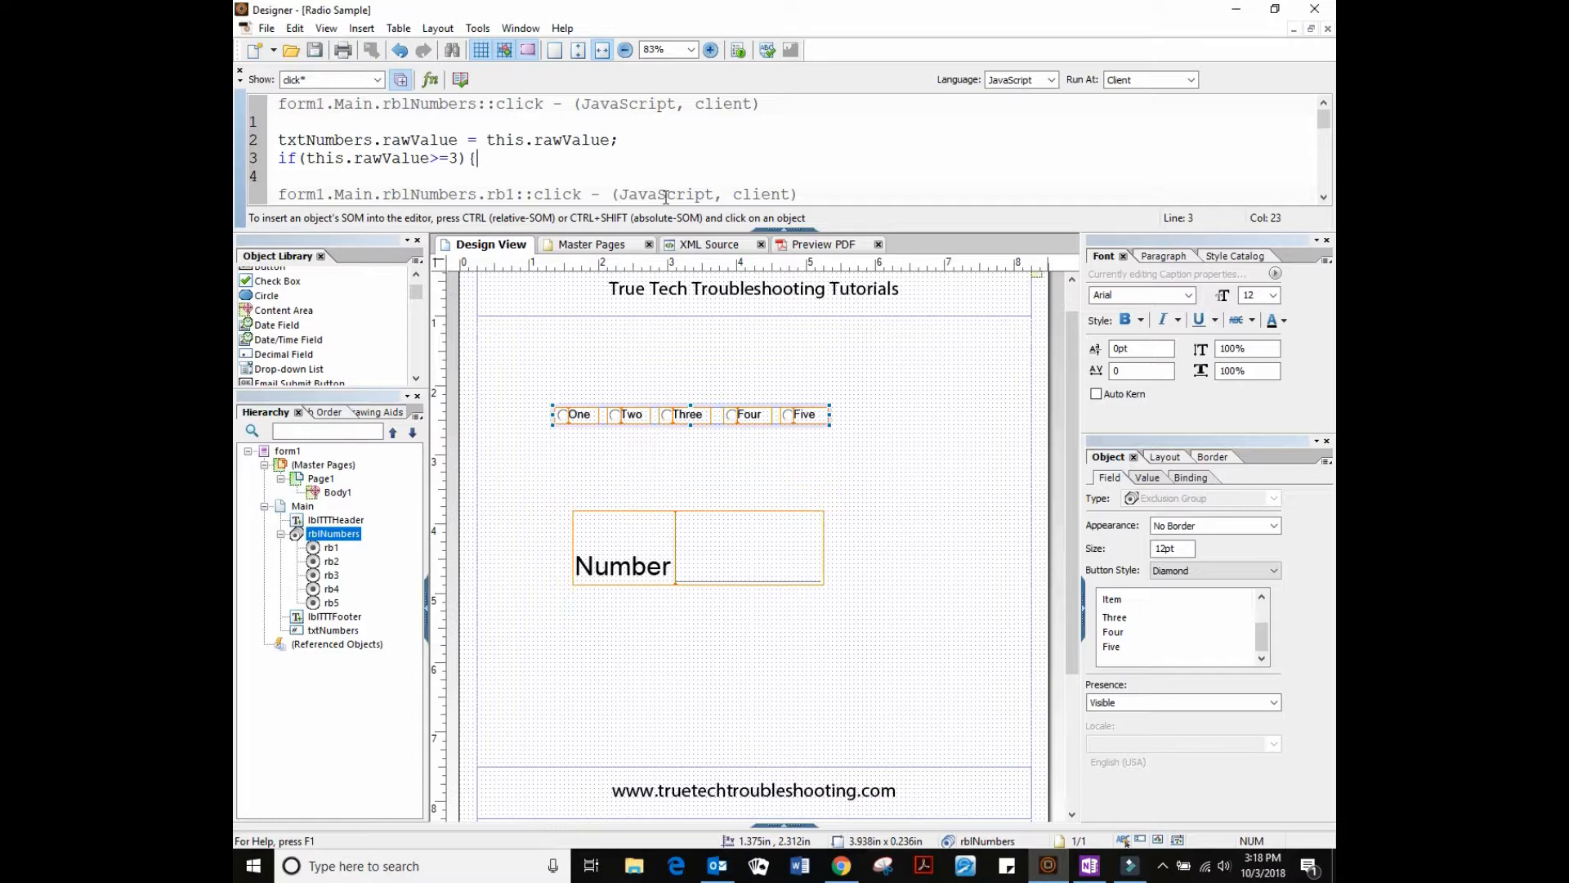
key(Return)
key(Return)
text(})
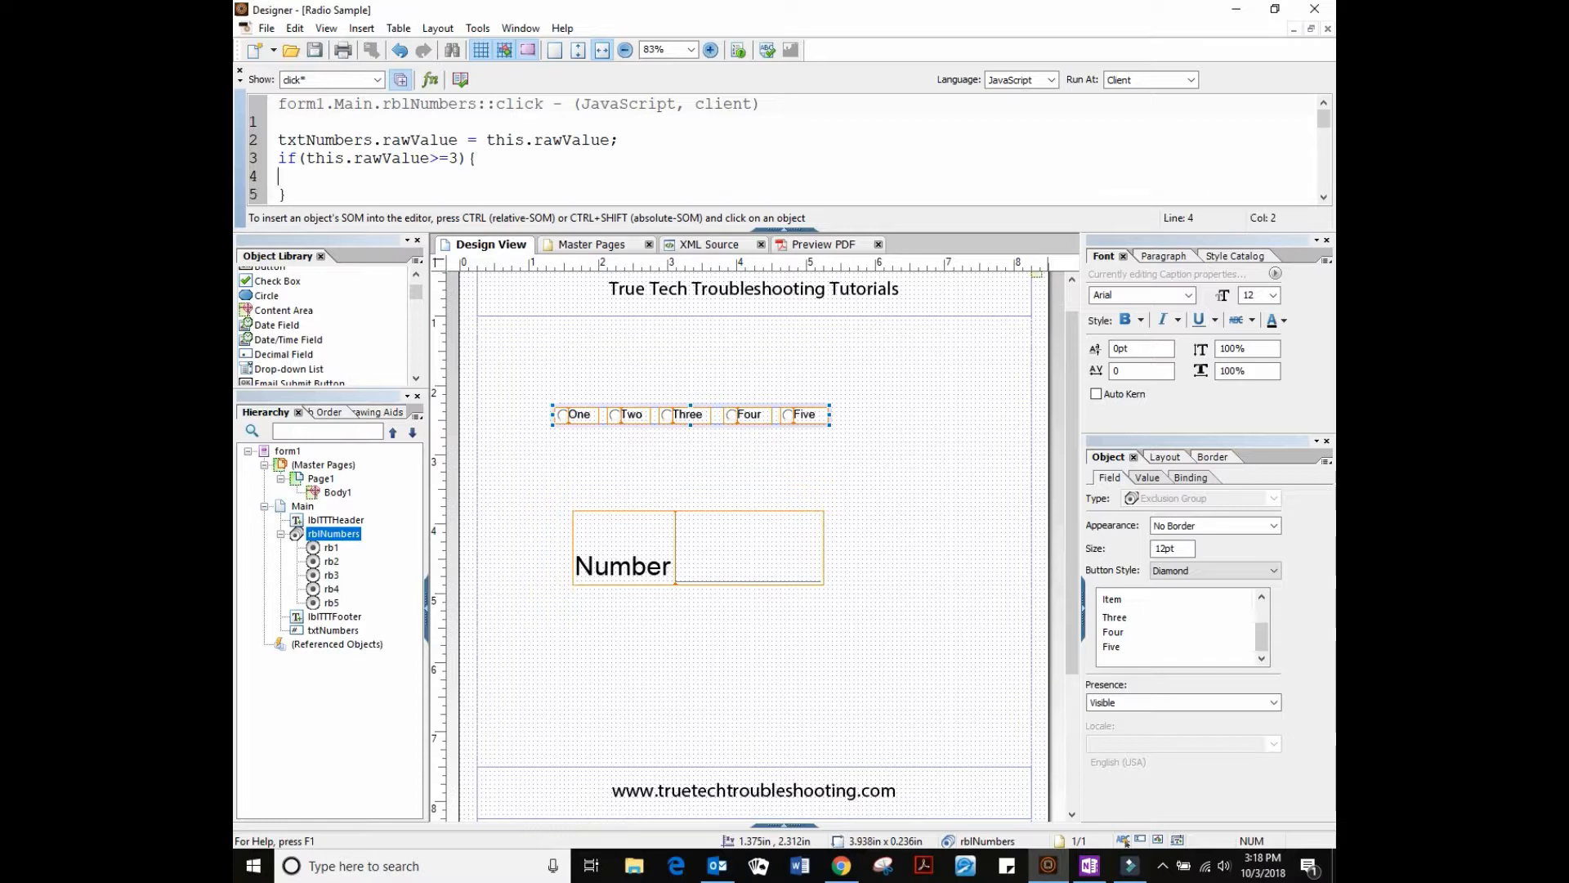
text(lblTTTFooter)
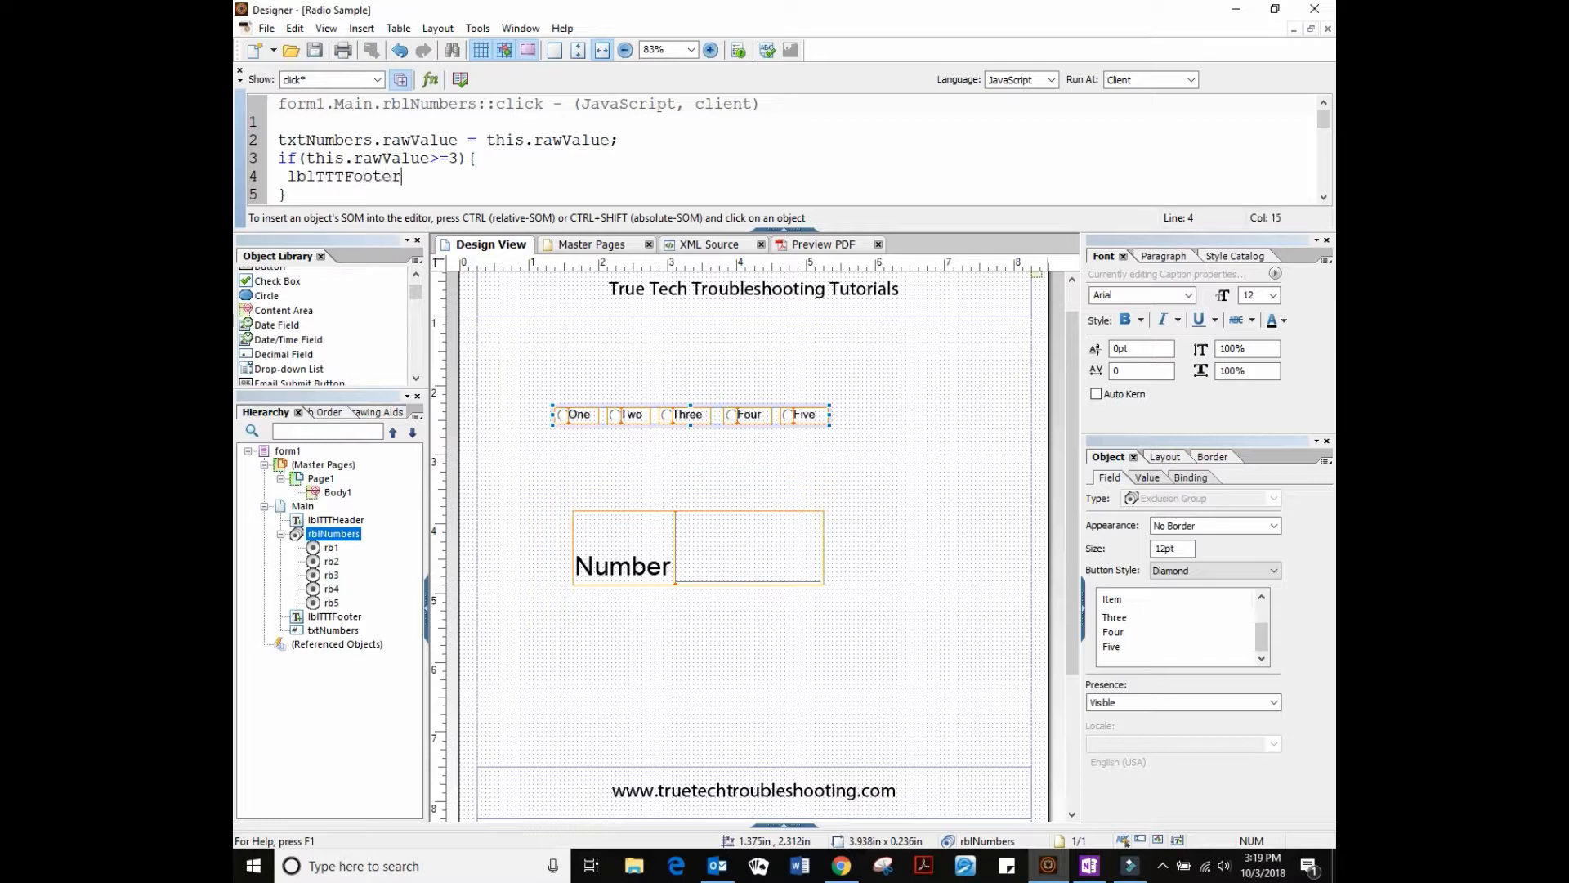
text(.presence = "hidden";)
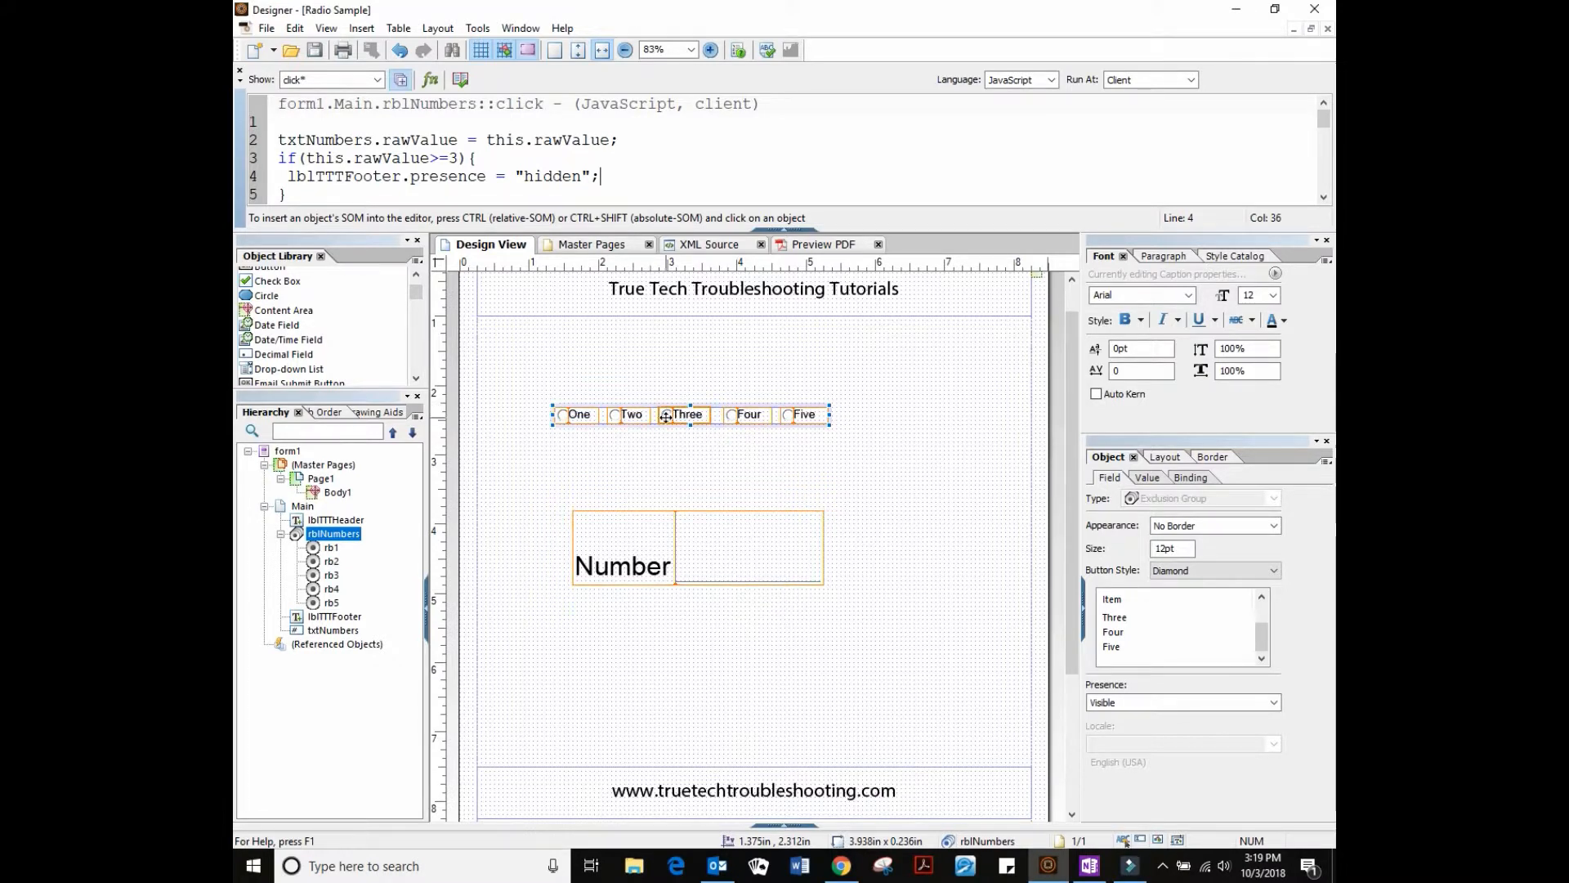
scroll(791, 674, down, 3)
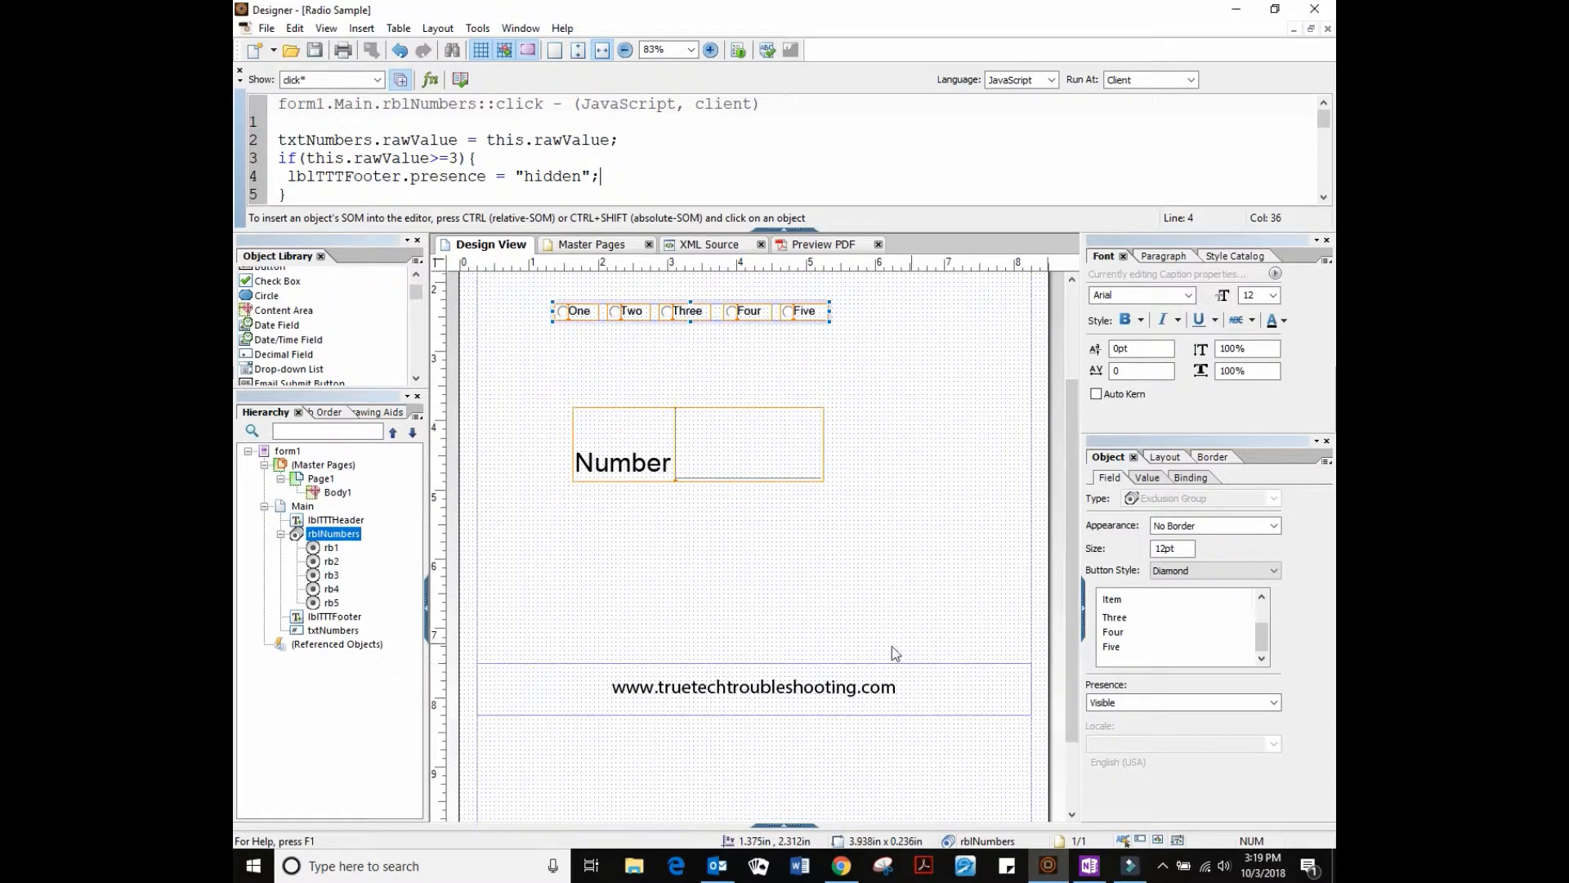
click(785, 230)
click(822, 653)
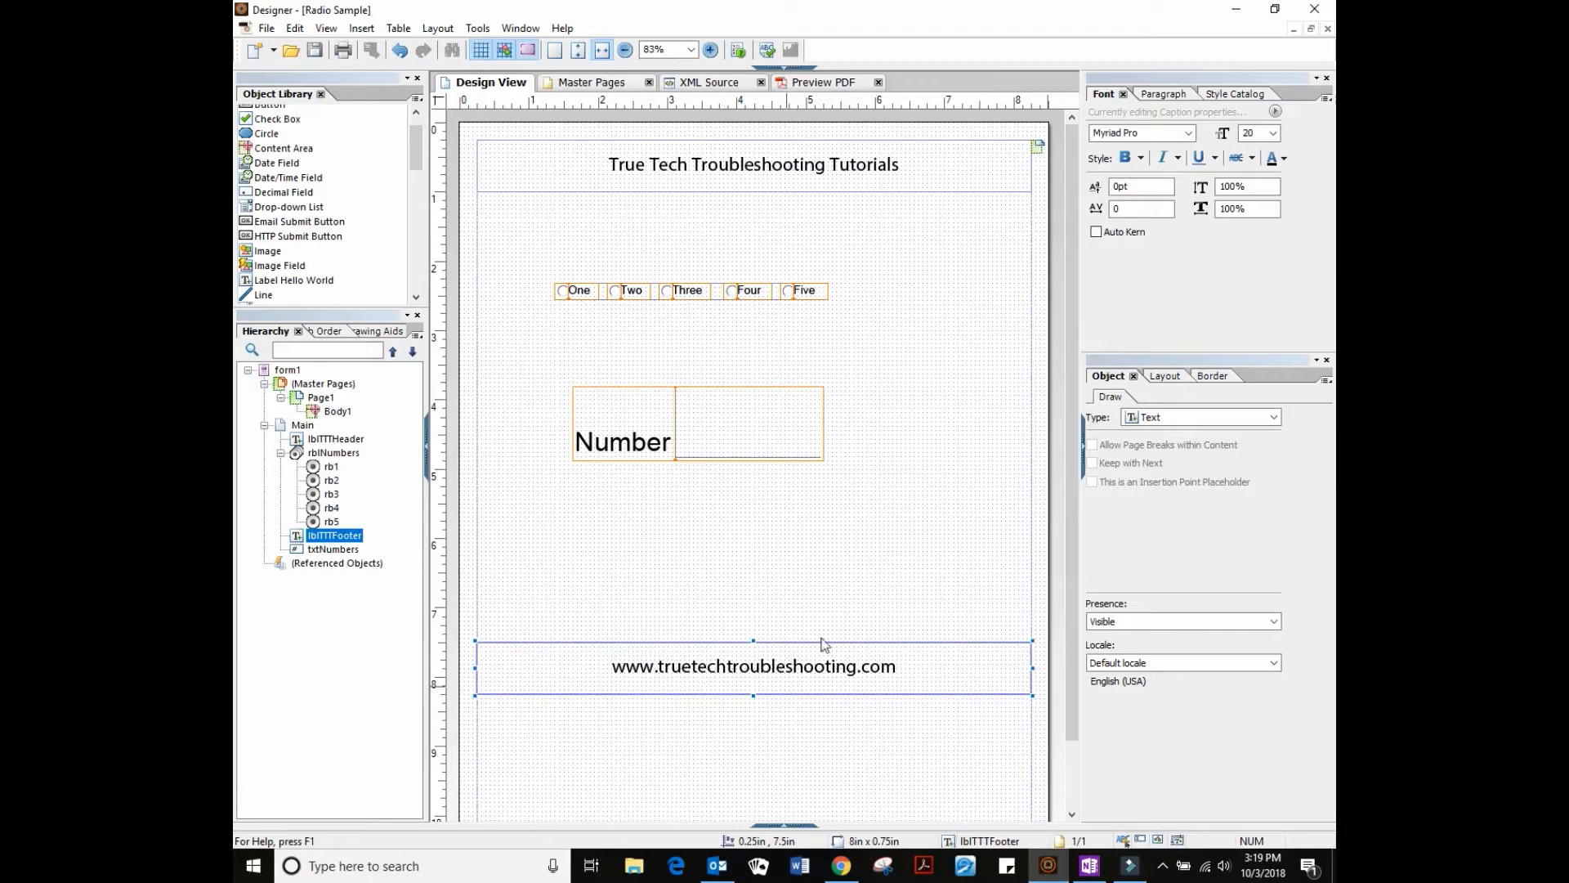
Save the form and preview it as a PDF, choosing One
click(314, 50)
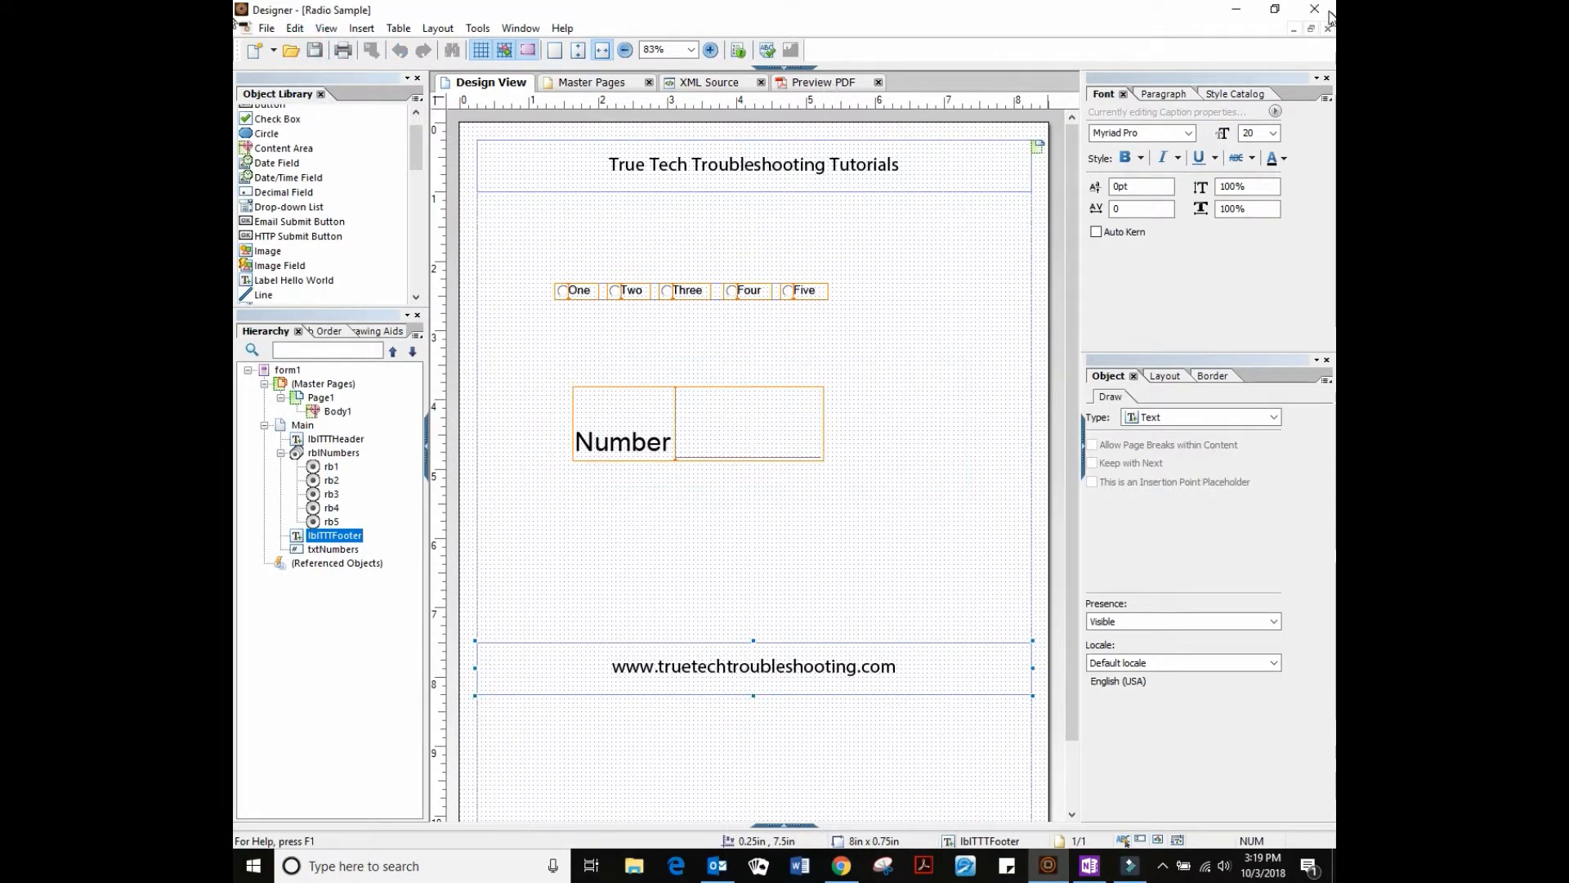
click(823, 82)
click(460, 285)
Try Two through Five, then One and Two again, checking Number, and return to Design View
click(519, 286)
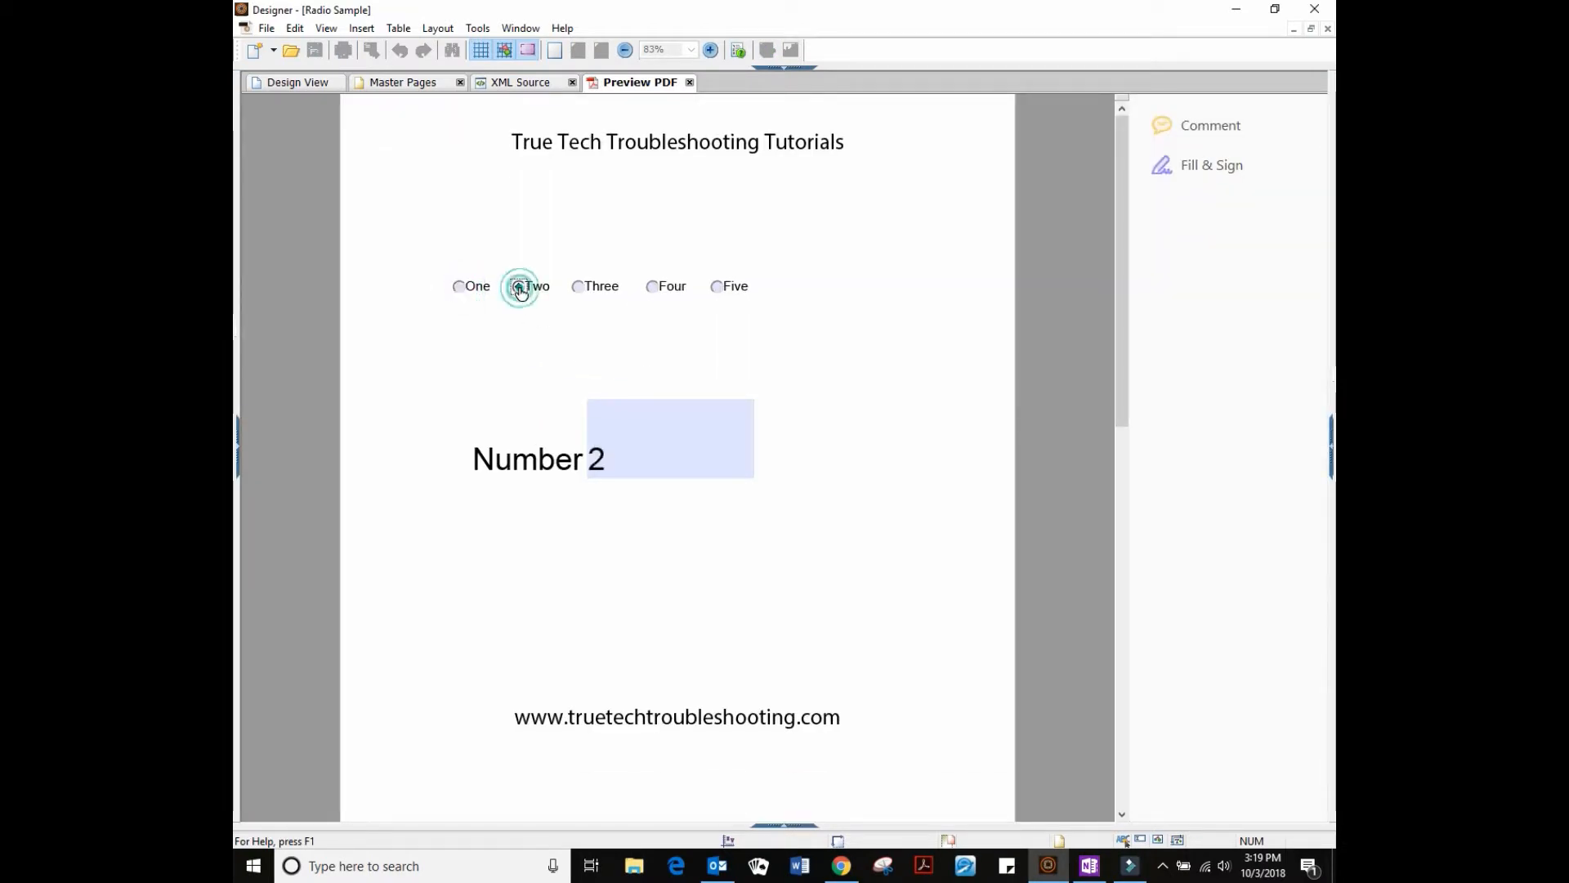
click(577, 286)
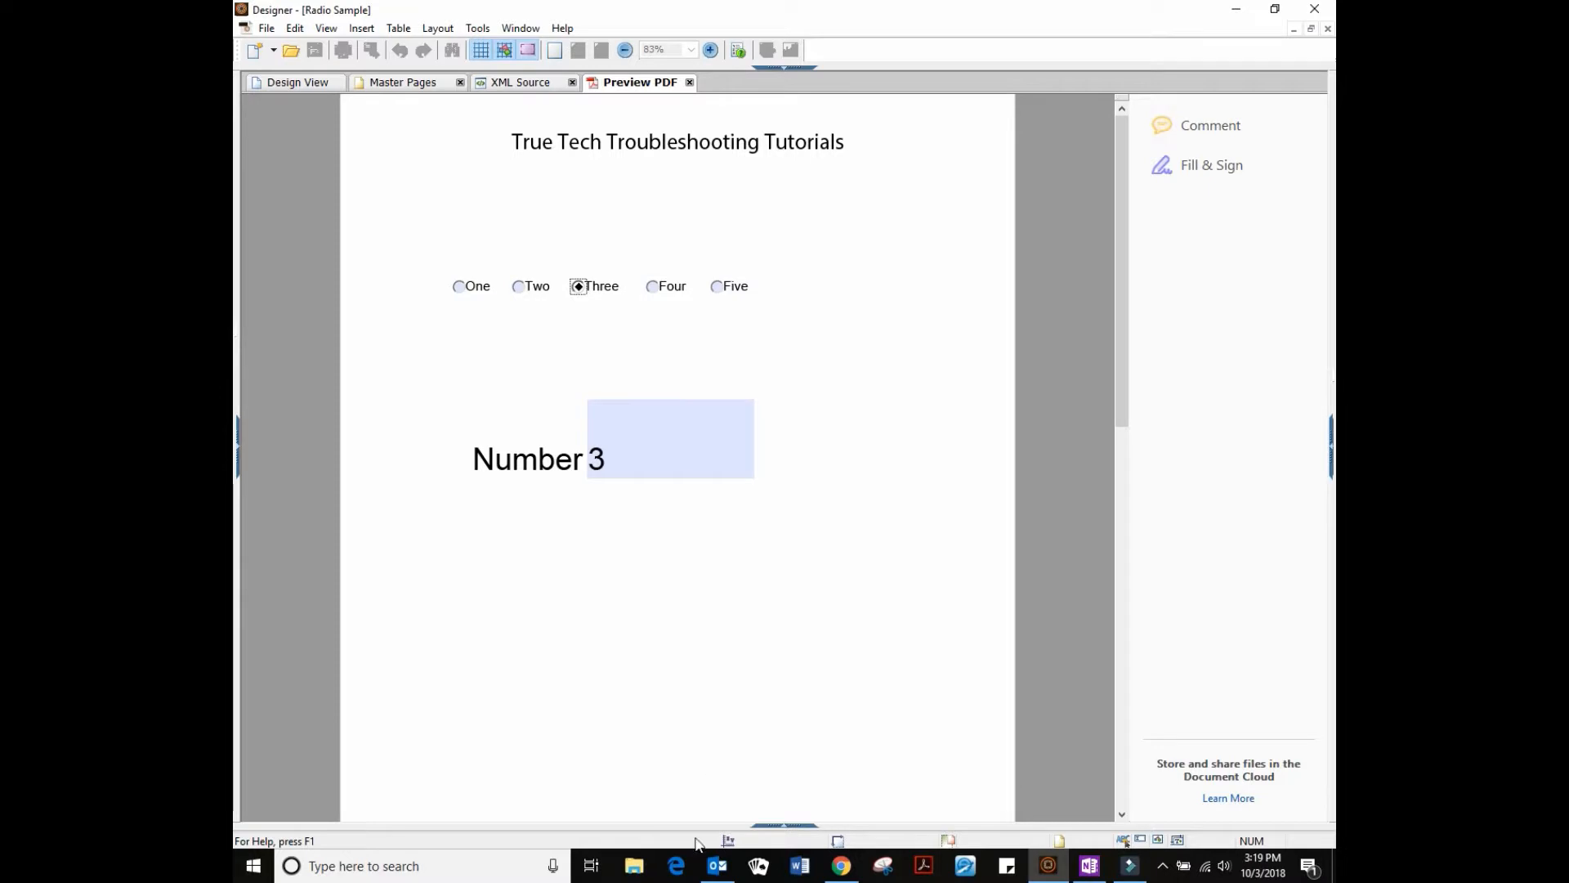
click(652, 286)
click(720, 289)
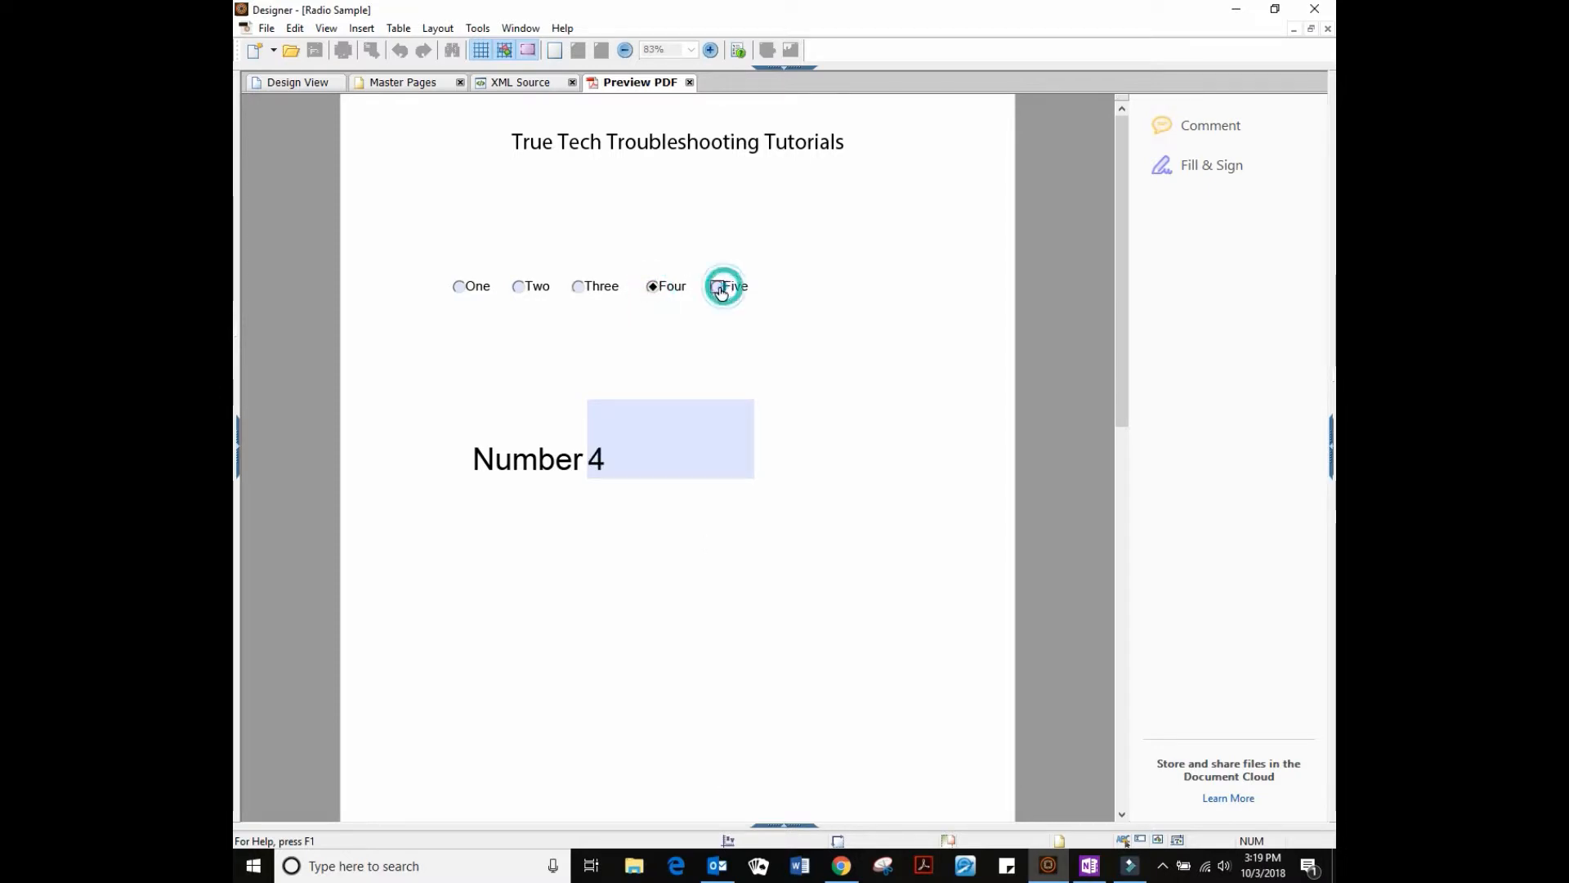
click(523, 286)
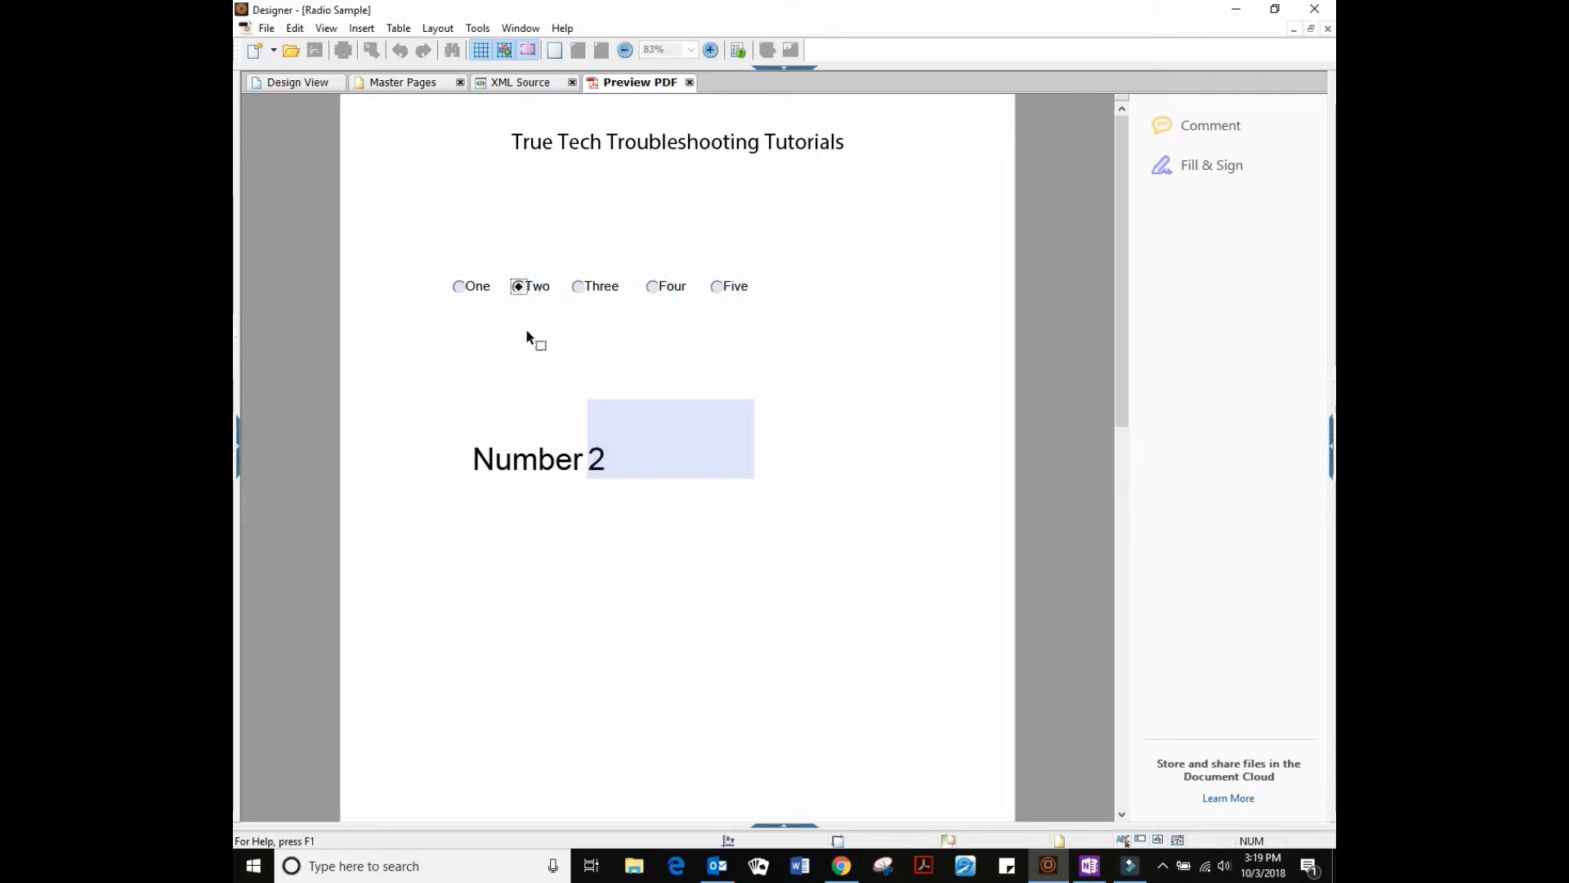
click(458, 286)
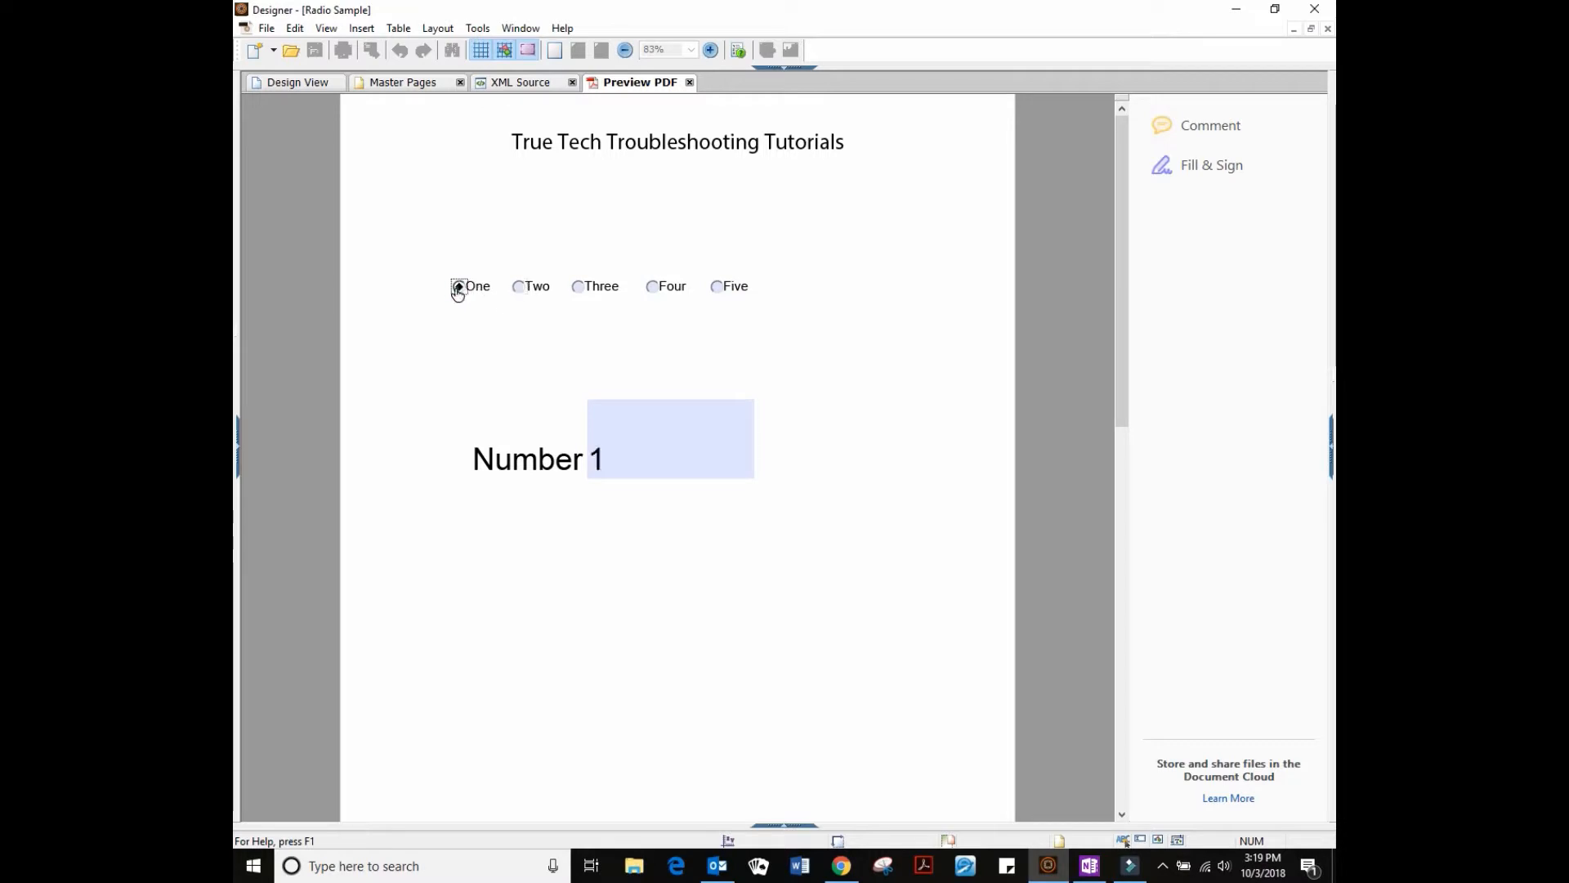
click(521, 287)
click(459, 288)
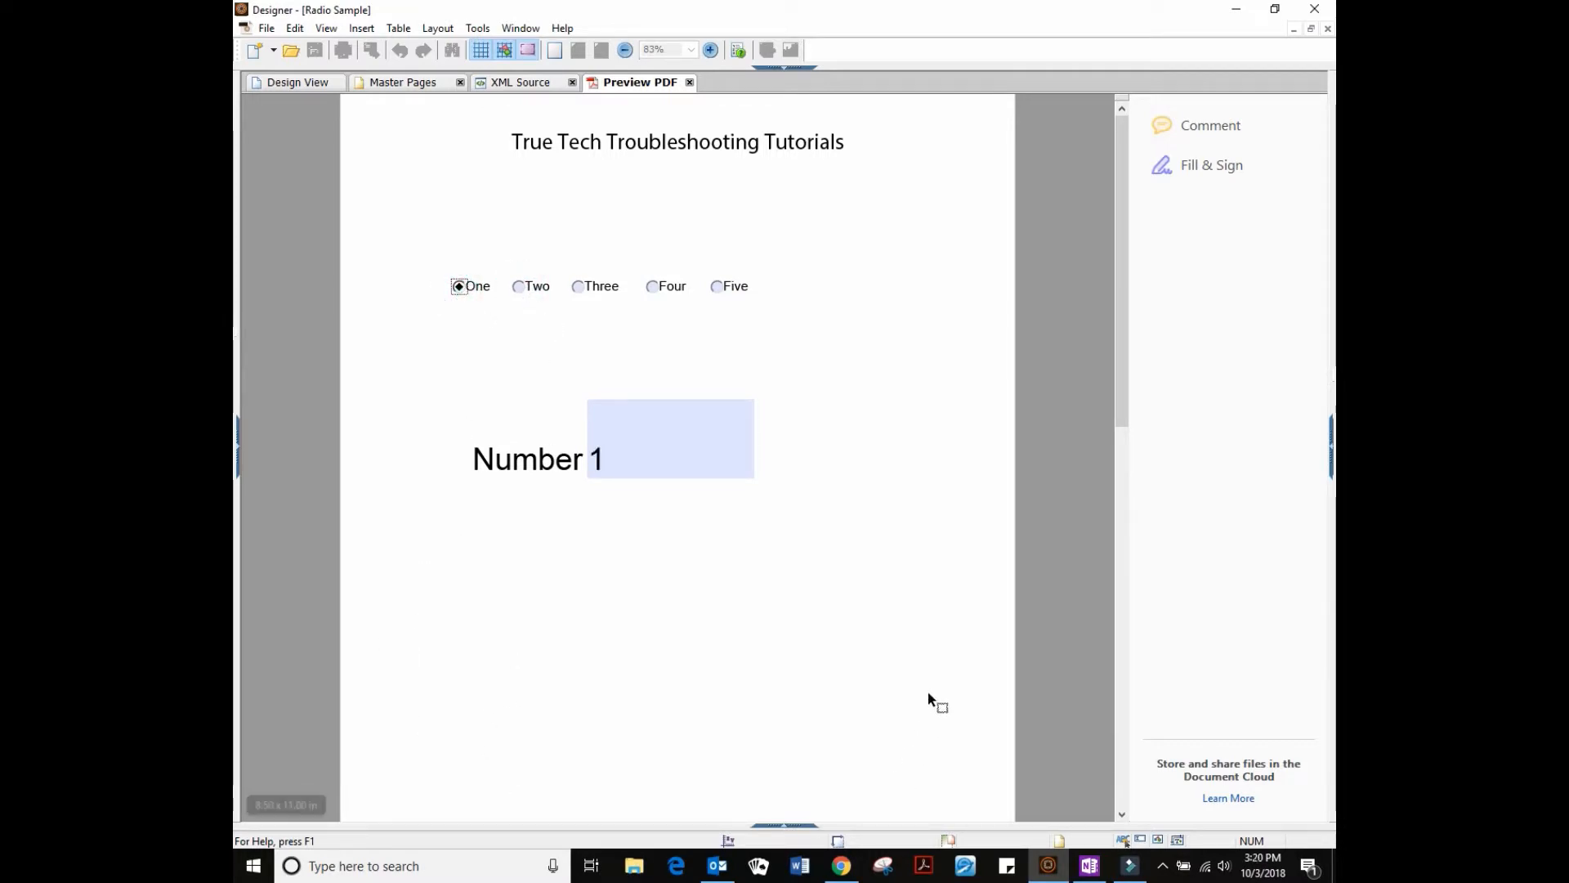
click(307, 84)
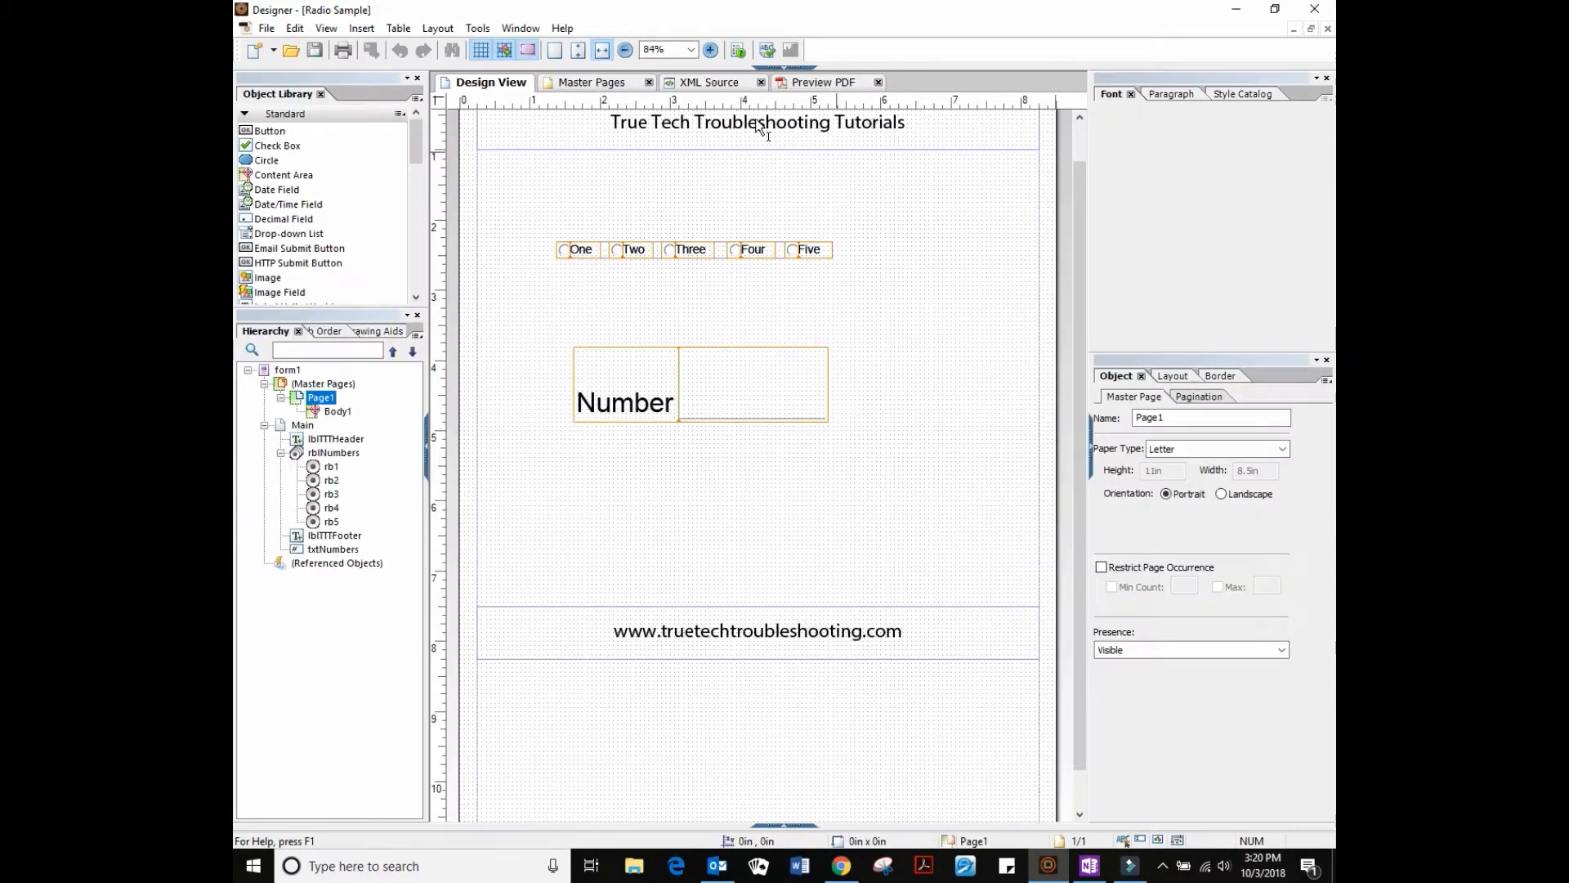
Start an else{ block after the if block in the rblNumbers click script
click(720, 244)
click(769, 69)
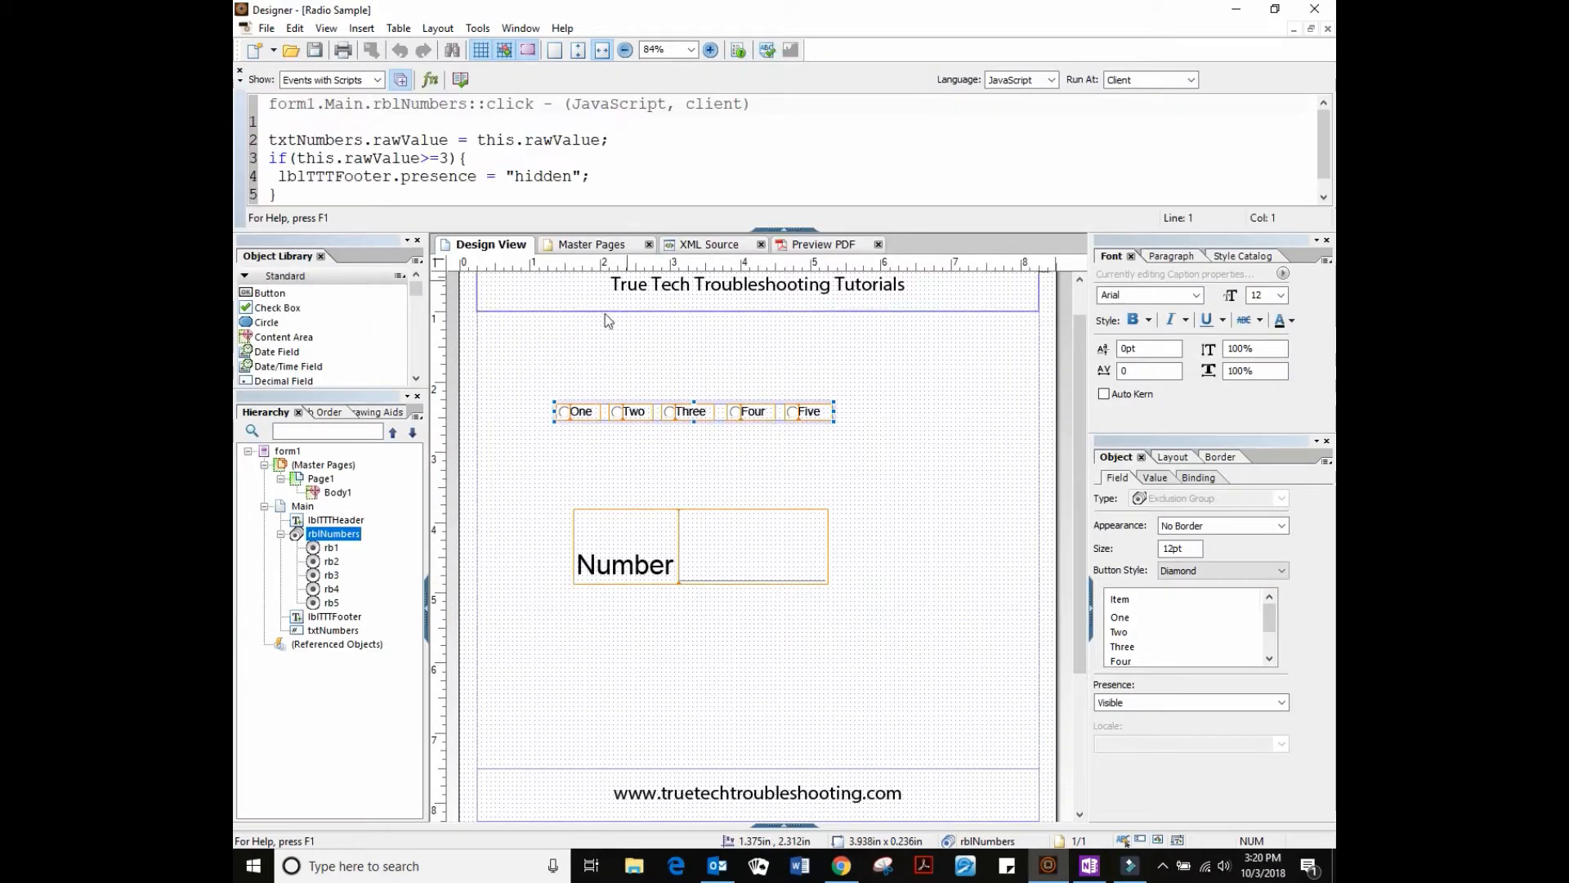
click(334, 196)
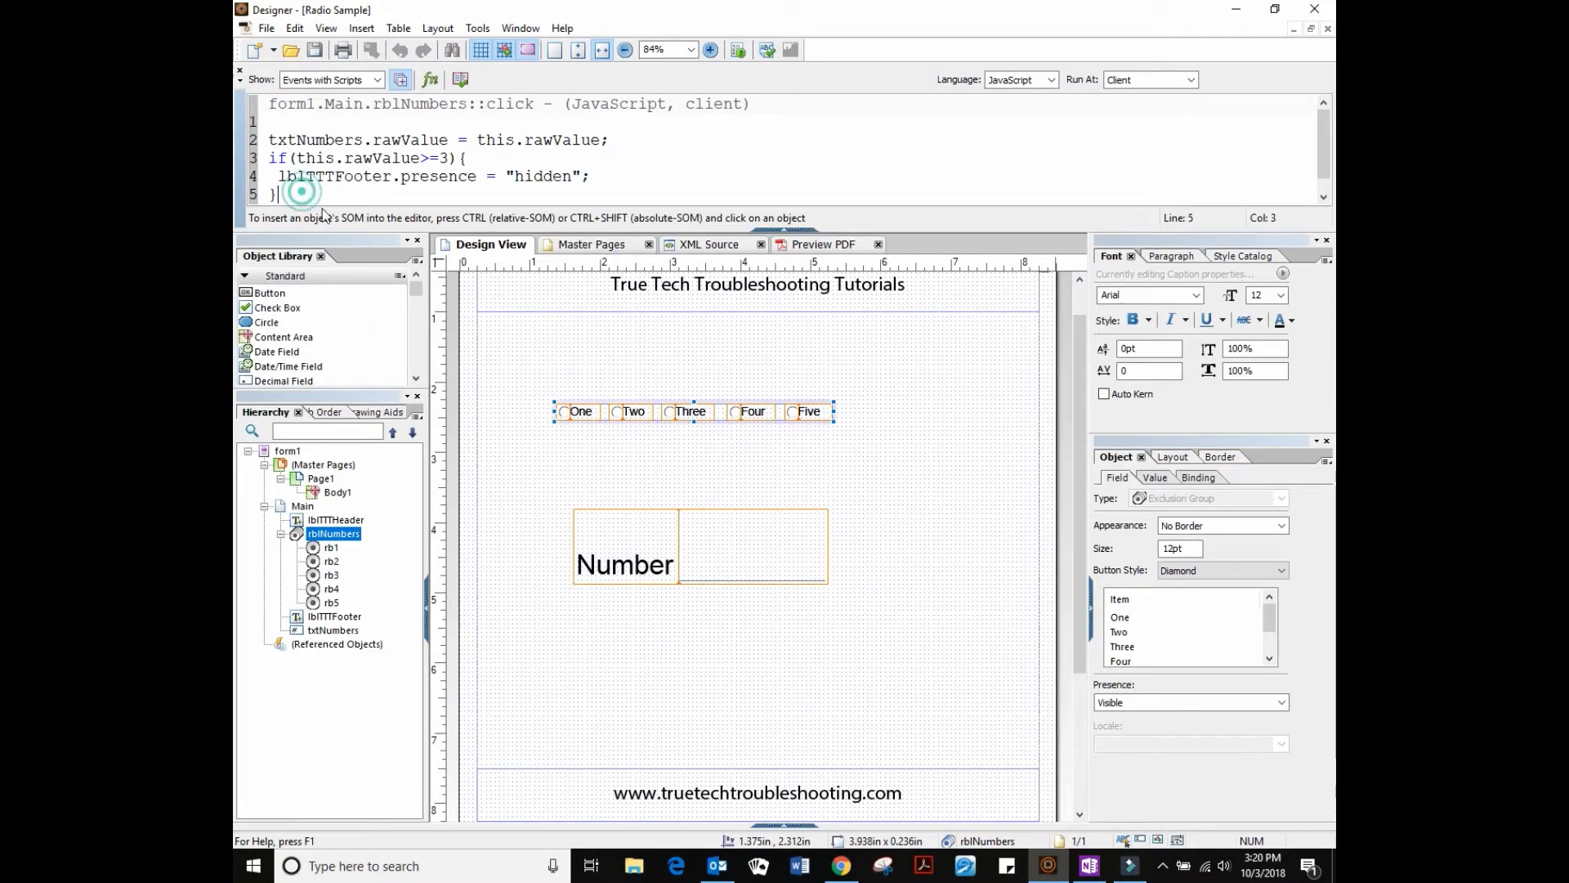
key(Return)
text(else{)
Inside the else, set lblTTTFooter.presence = "visible"; and close the brace
key(Return)
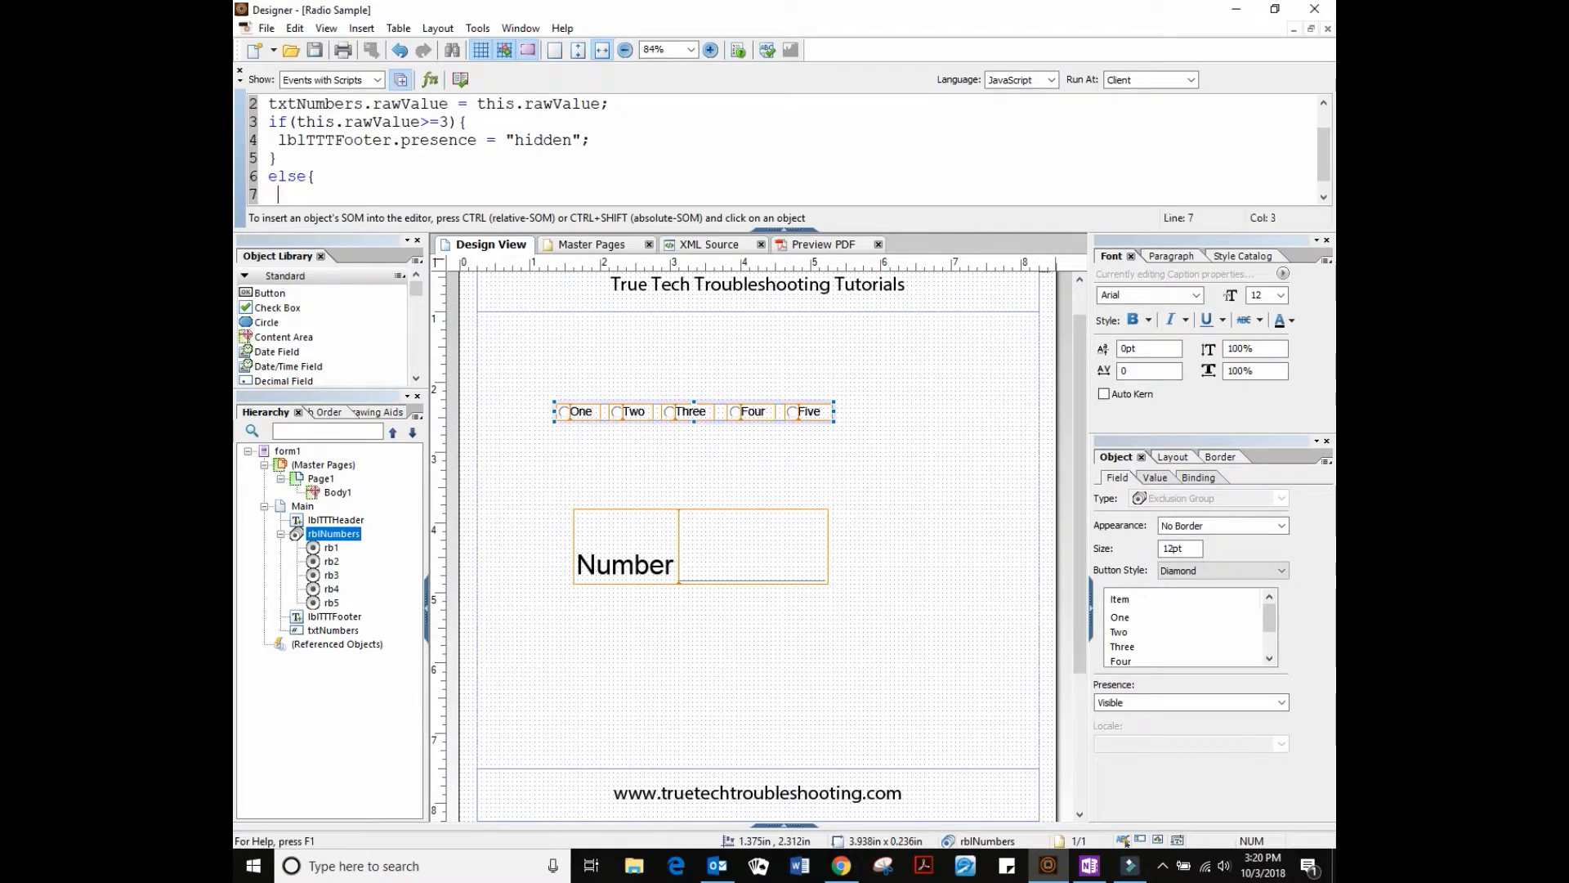
text(lblTTTFooter.presence)
key(Return)
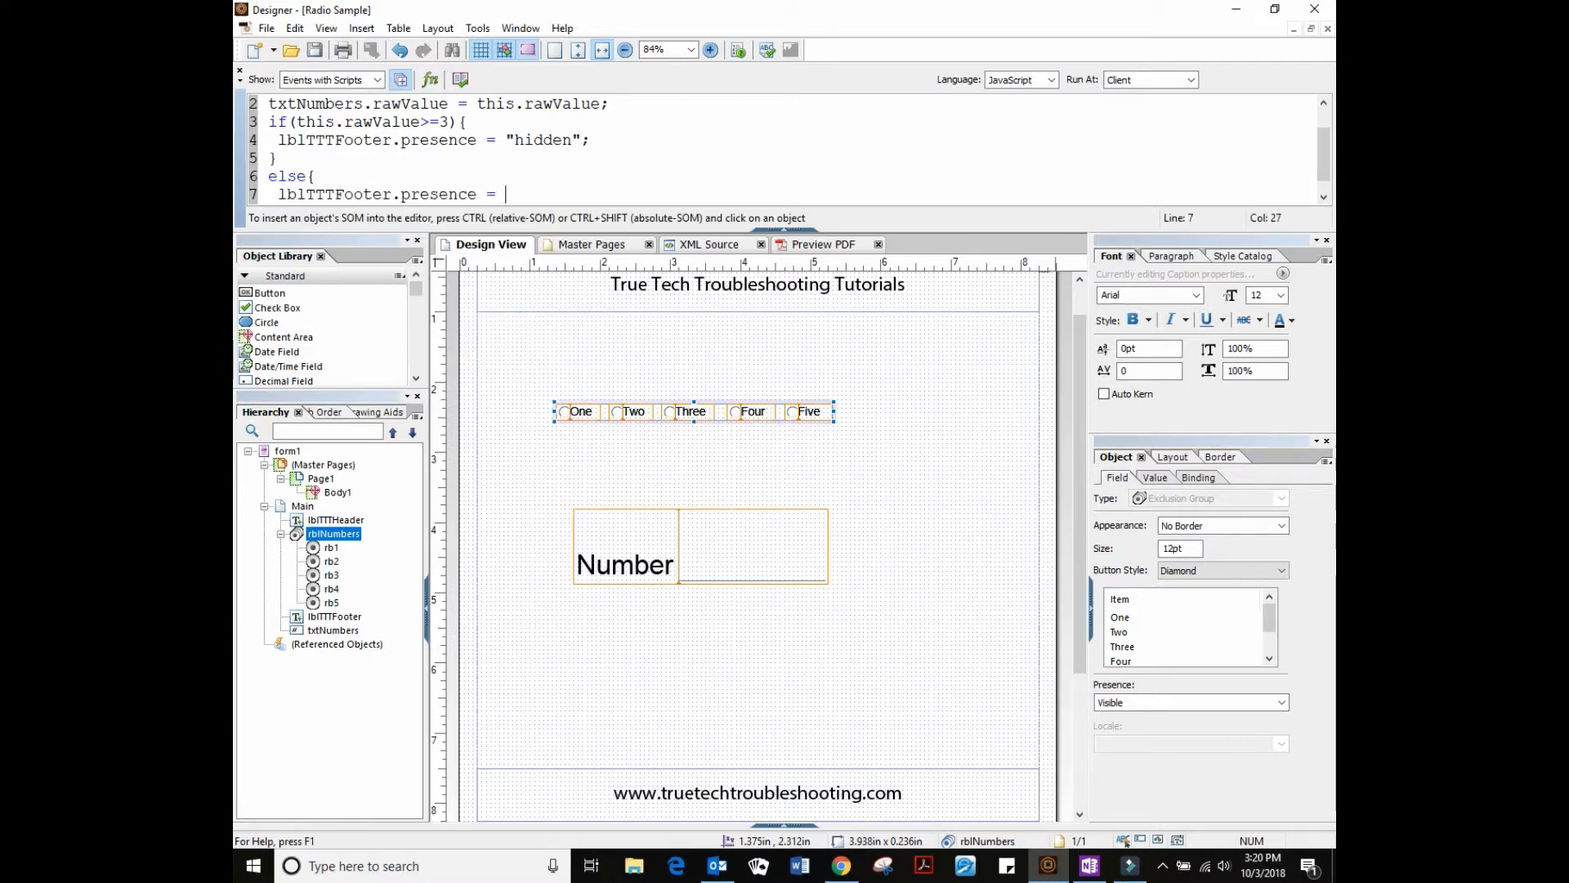
text(= "visible";)
key(Return)
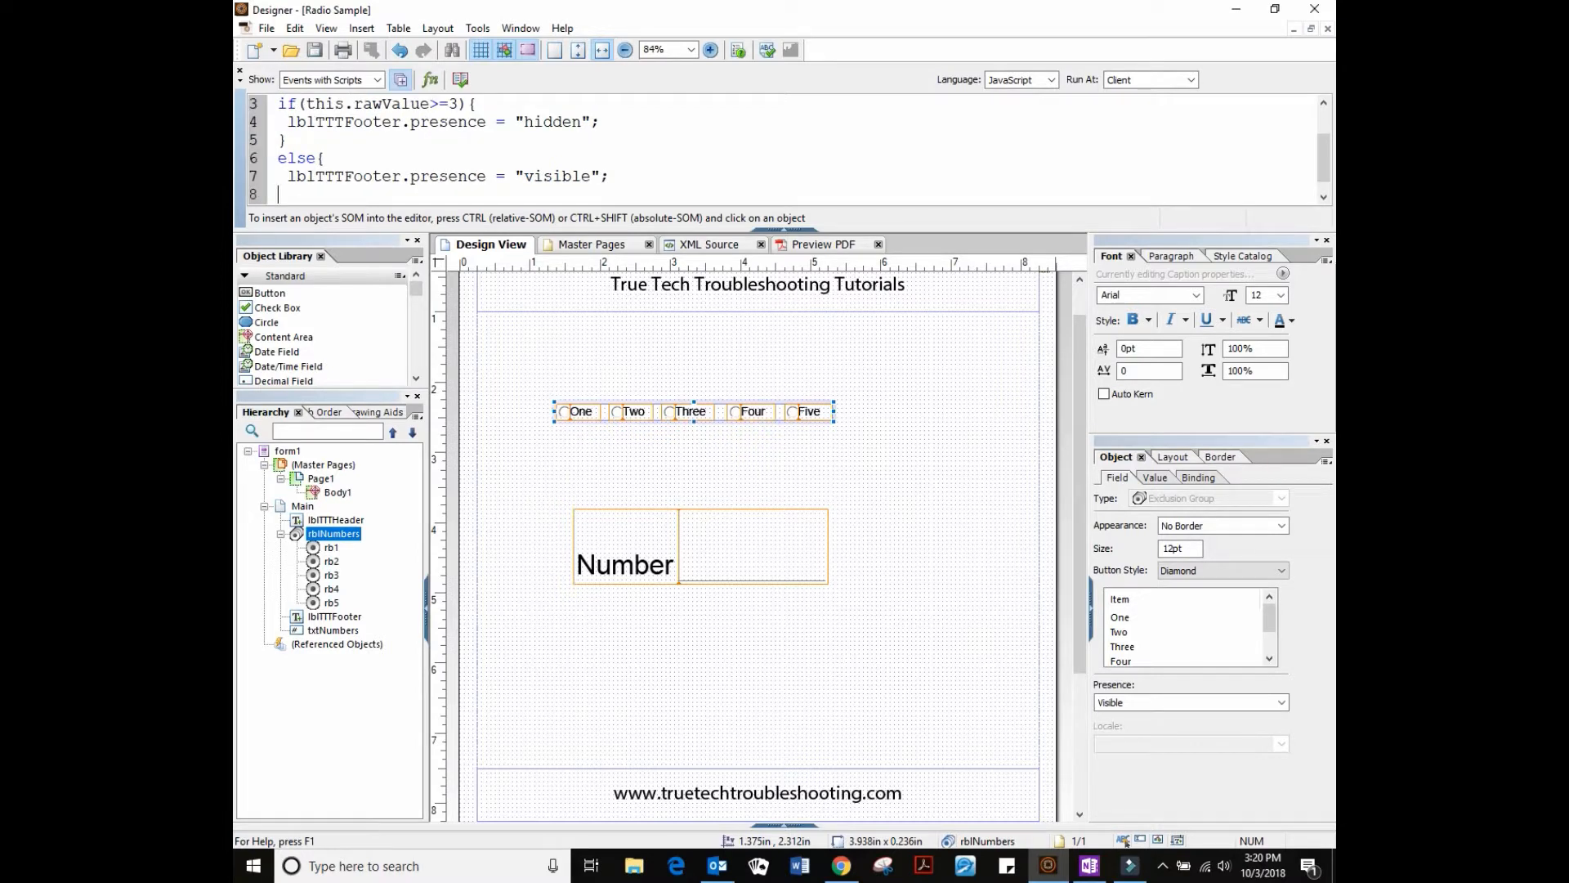
text(})
scroll(520, 148, up, 2)
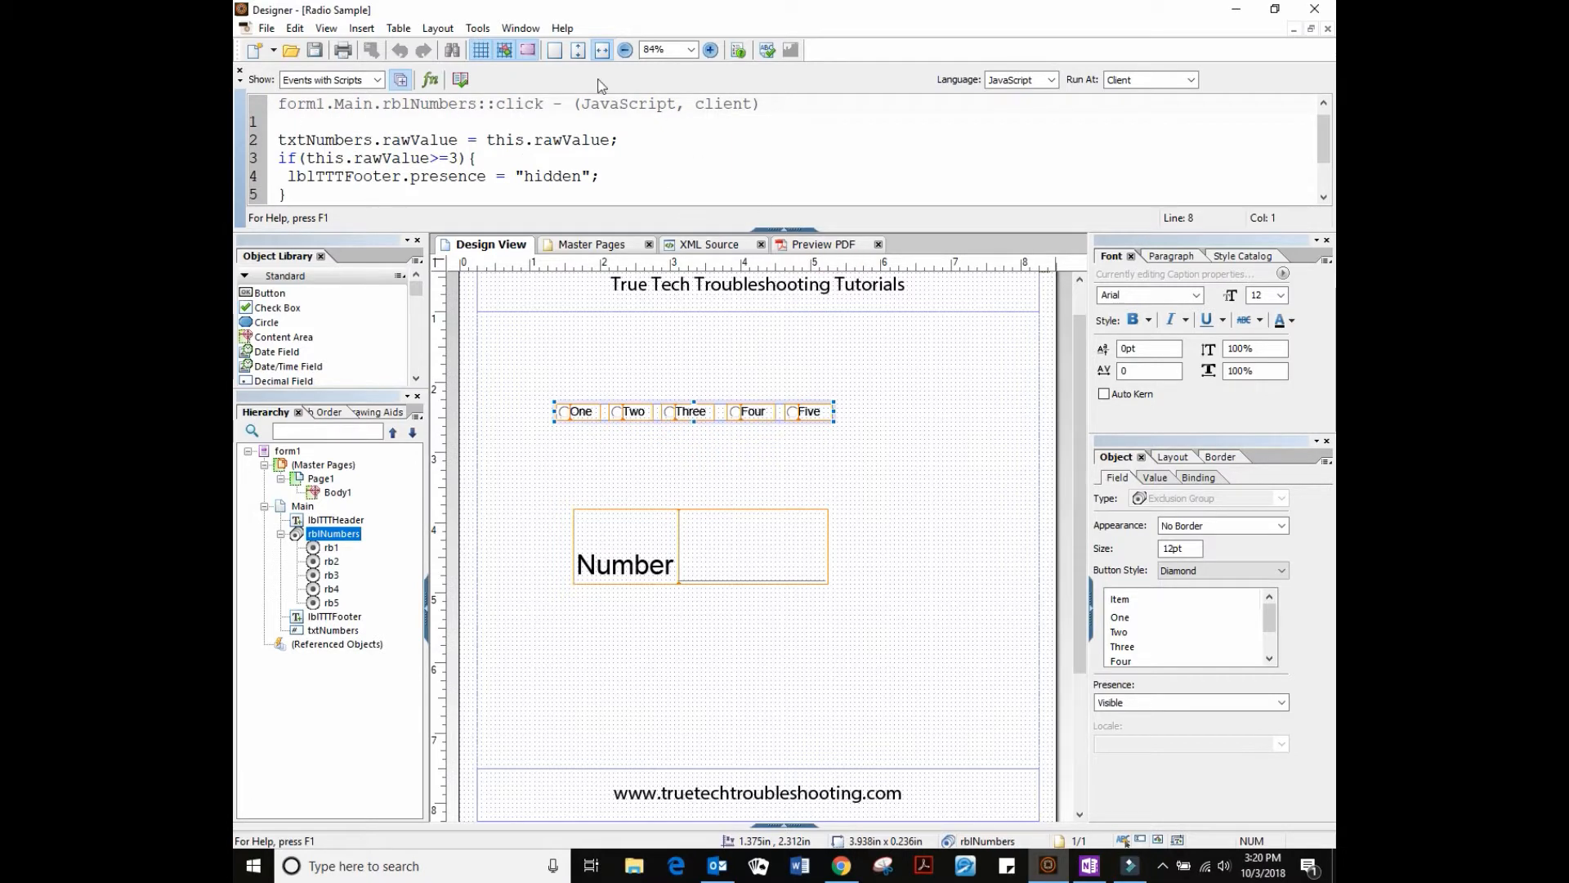
Collapse the script area, preview the PDF, and click One through Five to see the footer hide from Three
click(793, 232)
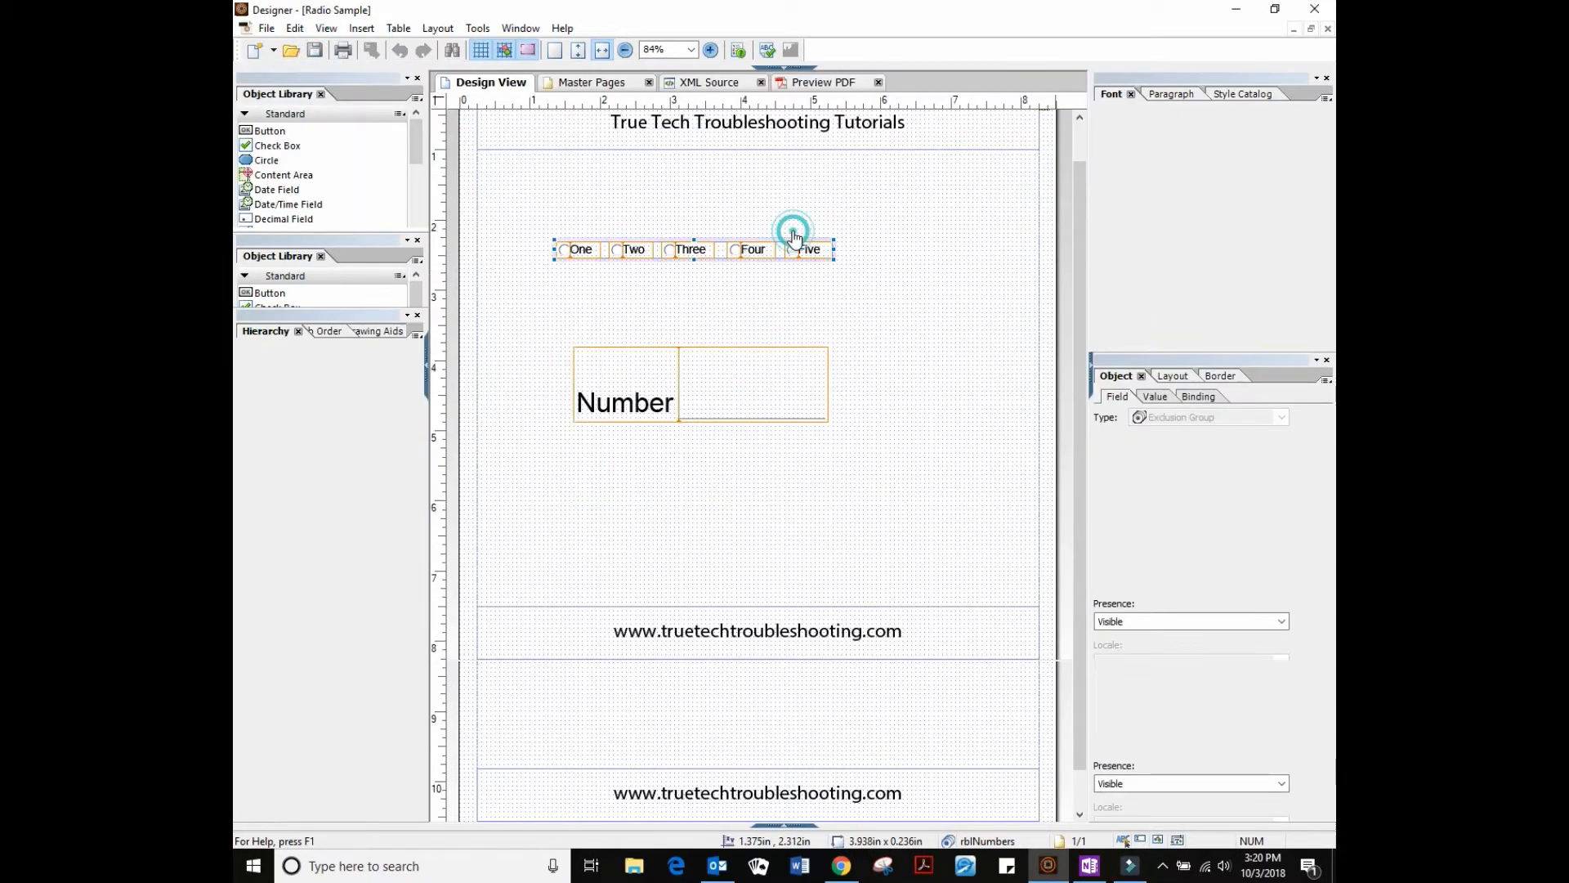
click(814, 82)
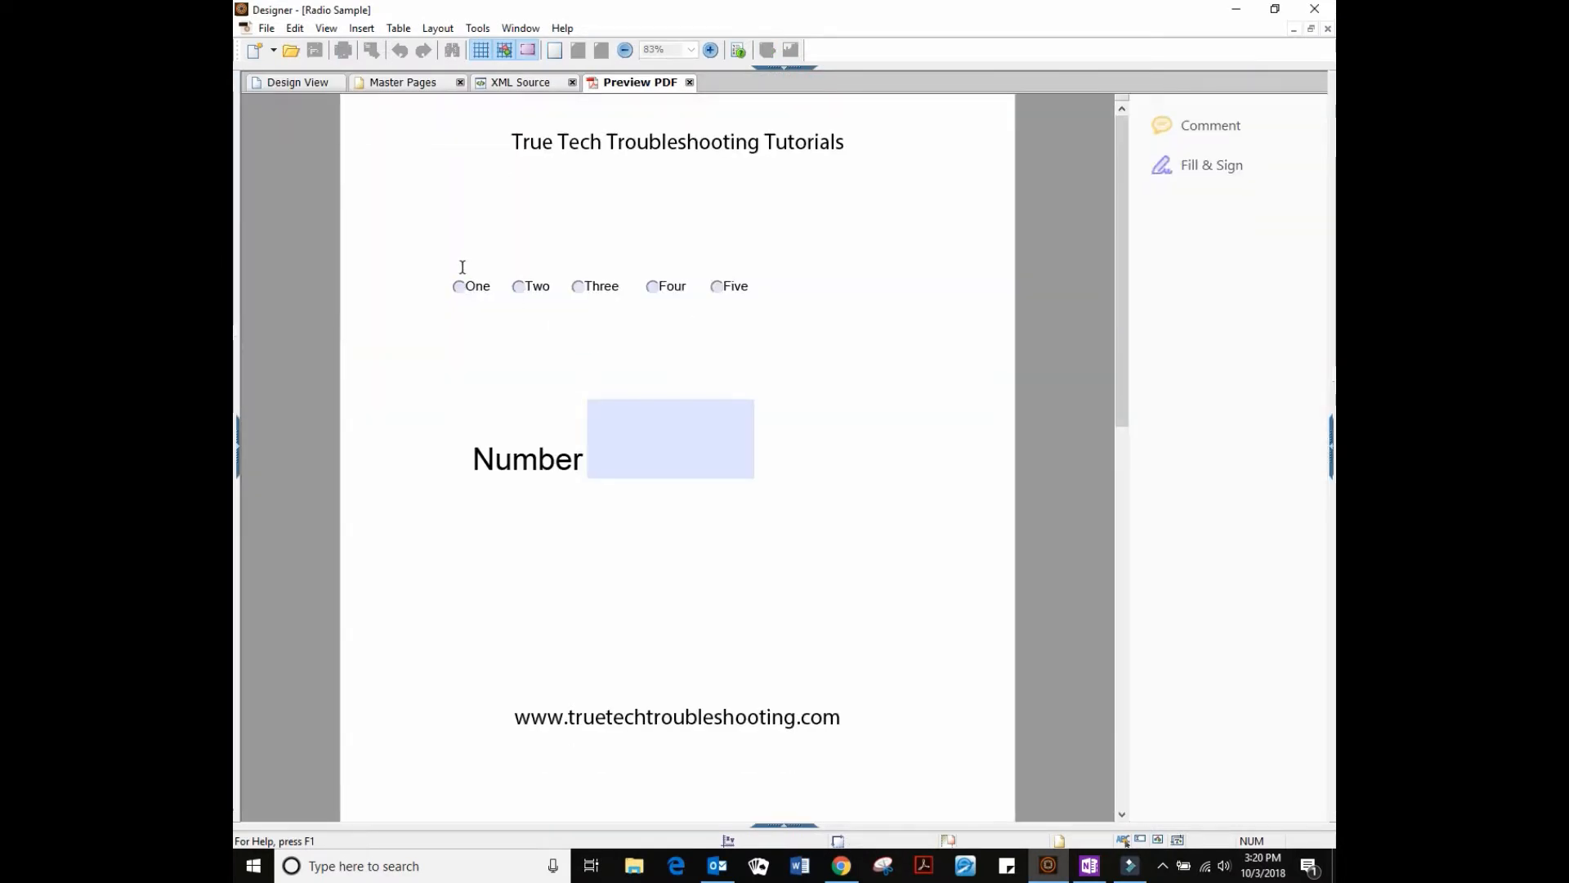
click(458, 286)
click(518, 286)
click(577, 286)
click(651, 286)
click(716, 286)
Choose One and Two to bring the footer back, then return to Design View
click(456, 287)
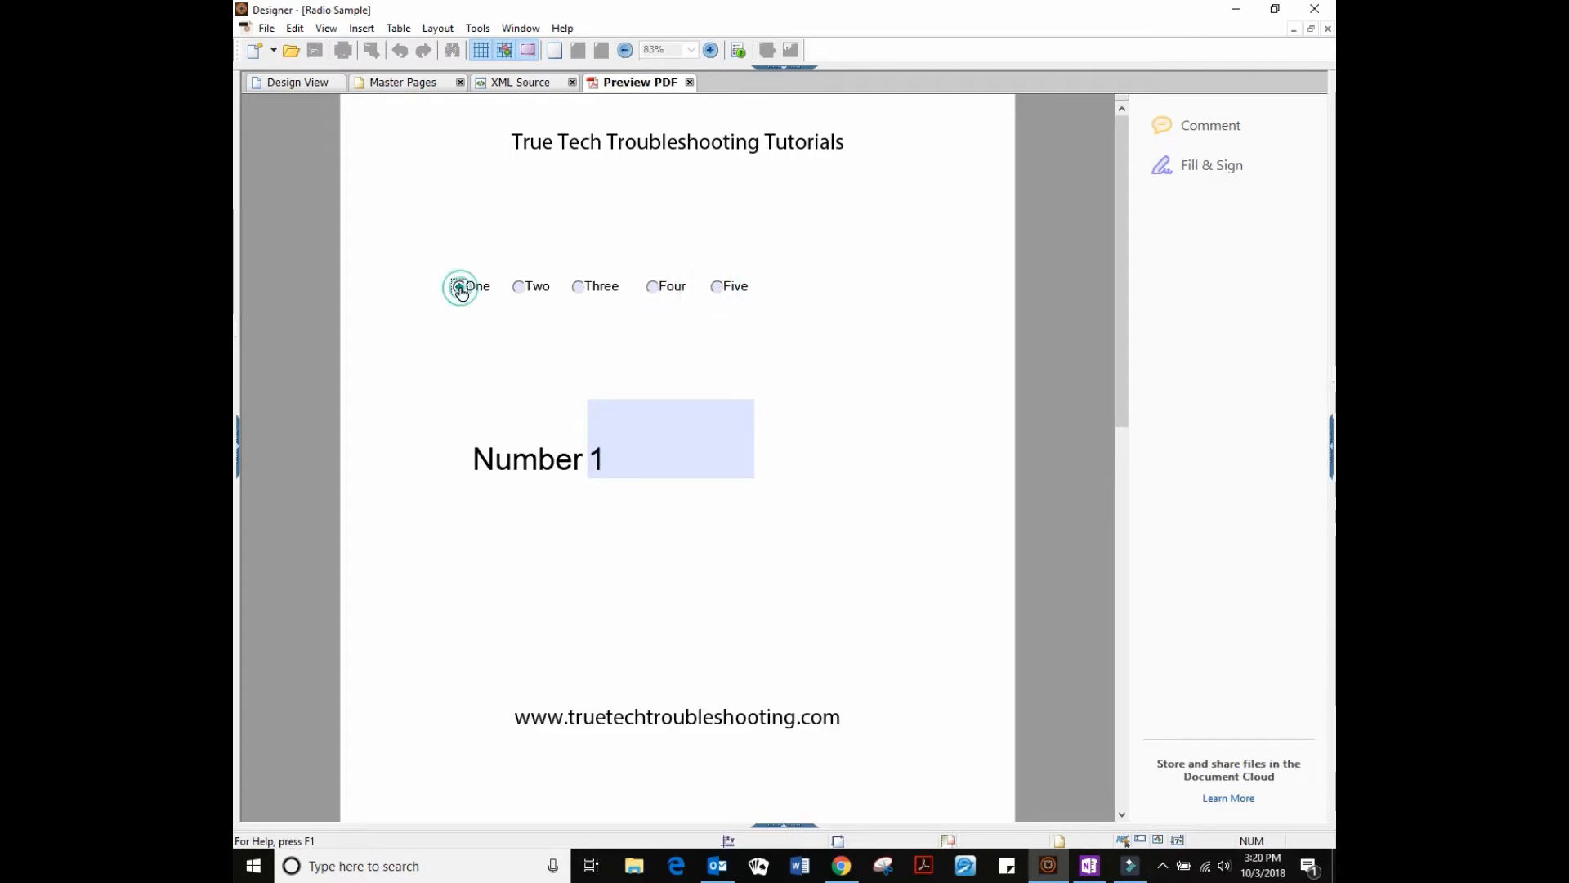
click(518, 286)
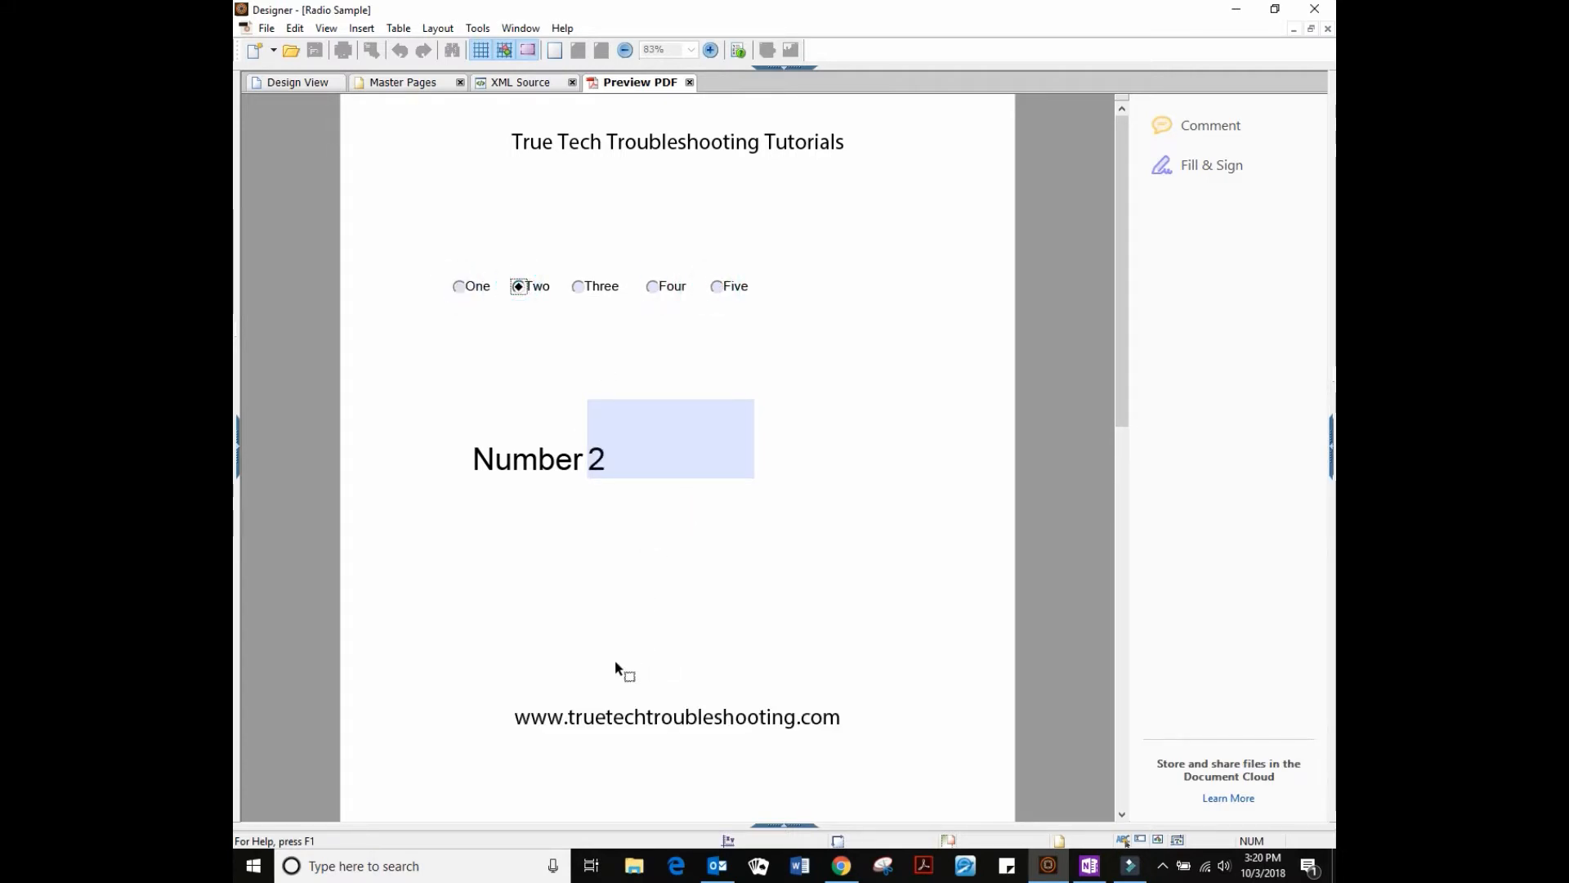
click(311, 83)
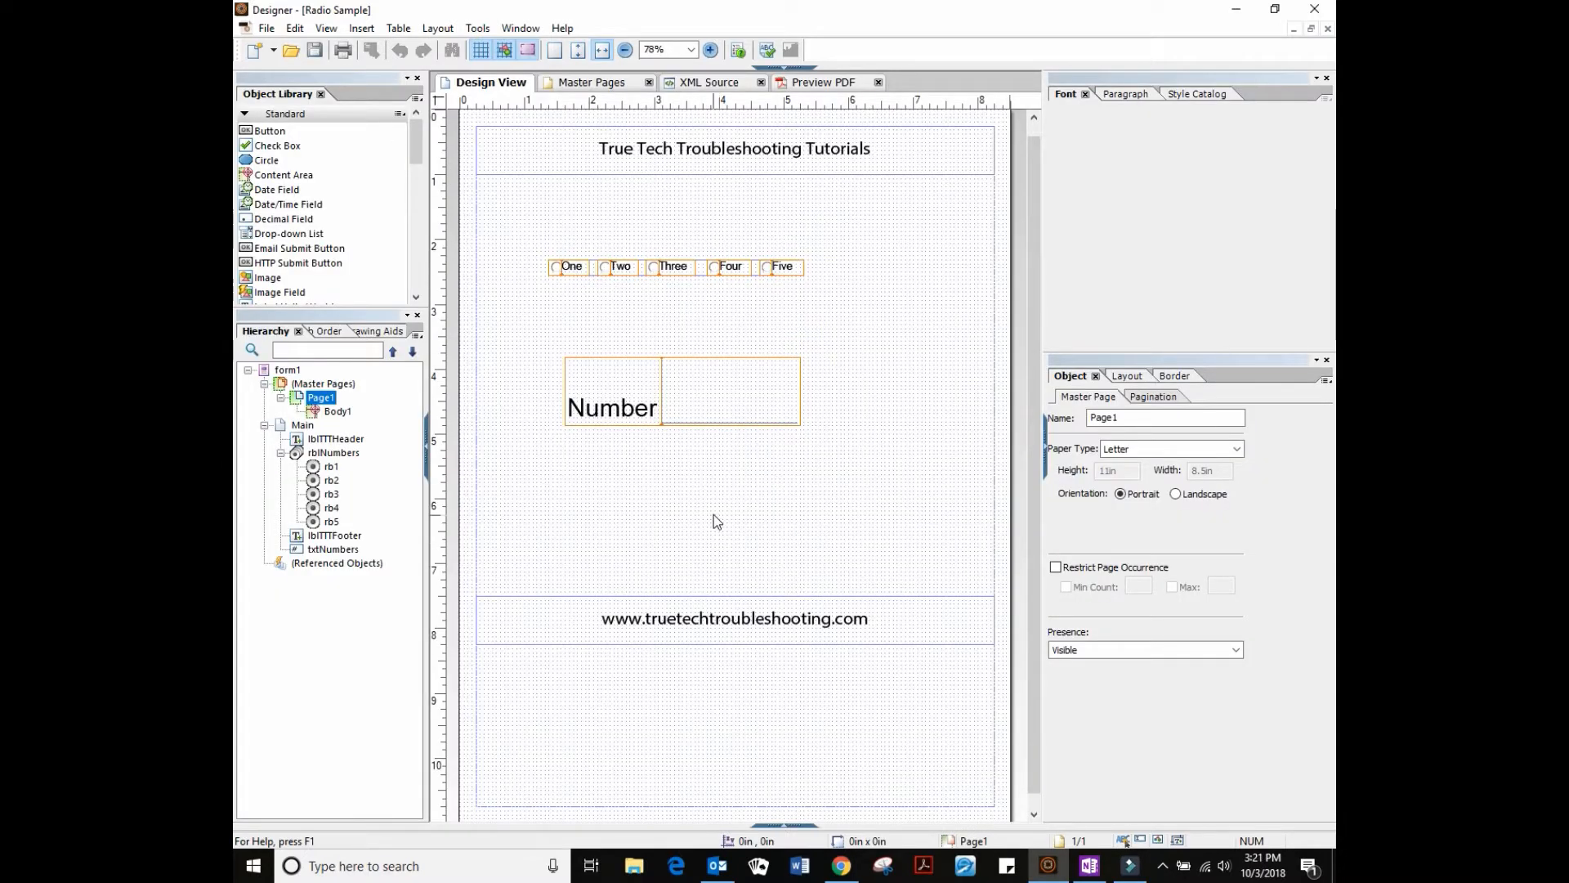
drag(1046, 258, 1073, 259)
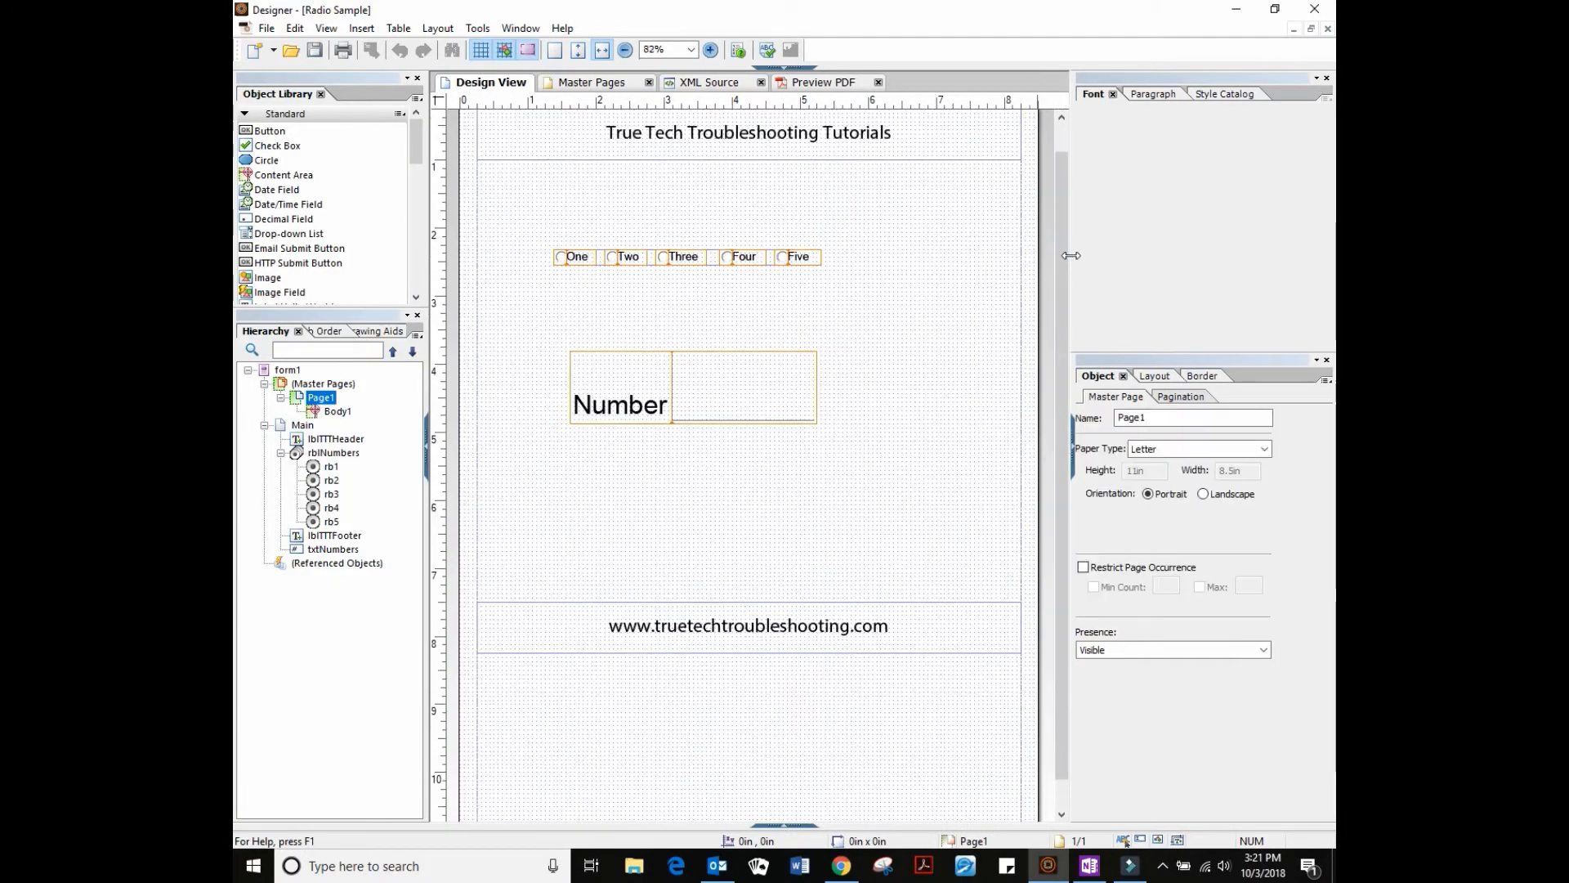